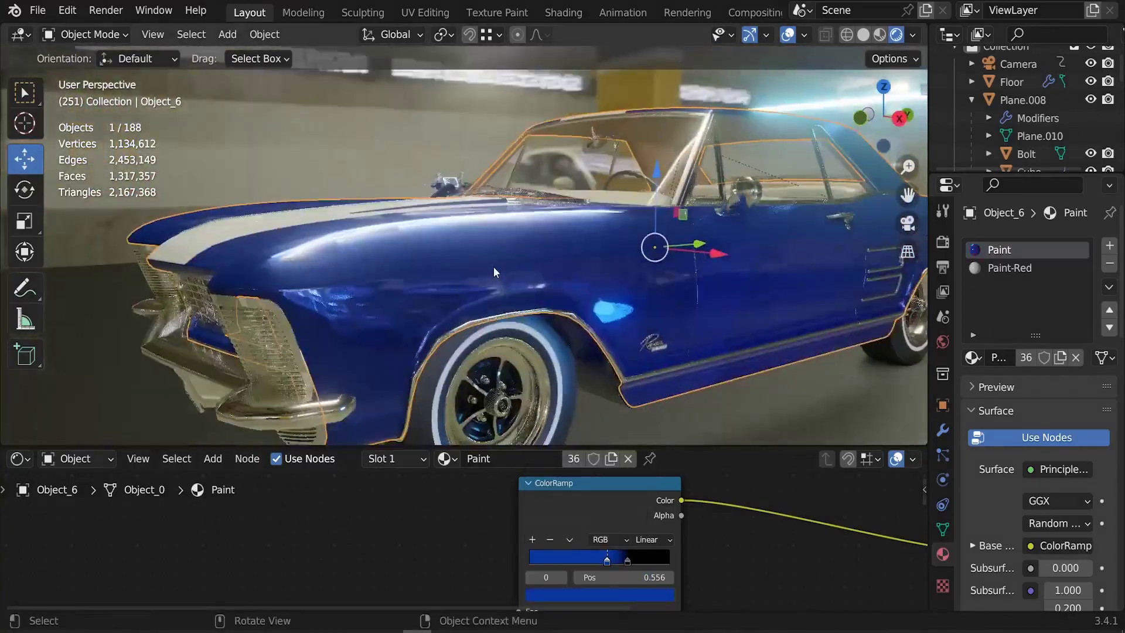
- Examine the finished car's paint around the front fender, door and hood from several angles
middle_drag(493, 266, 513, 333)
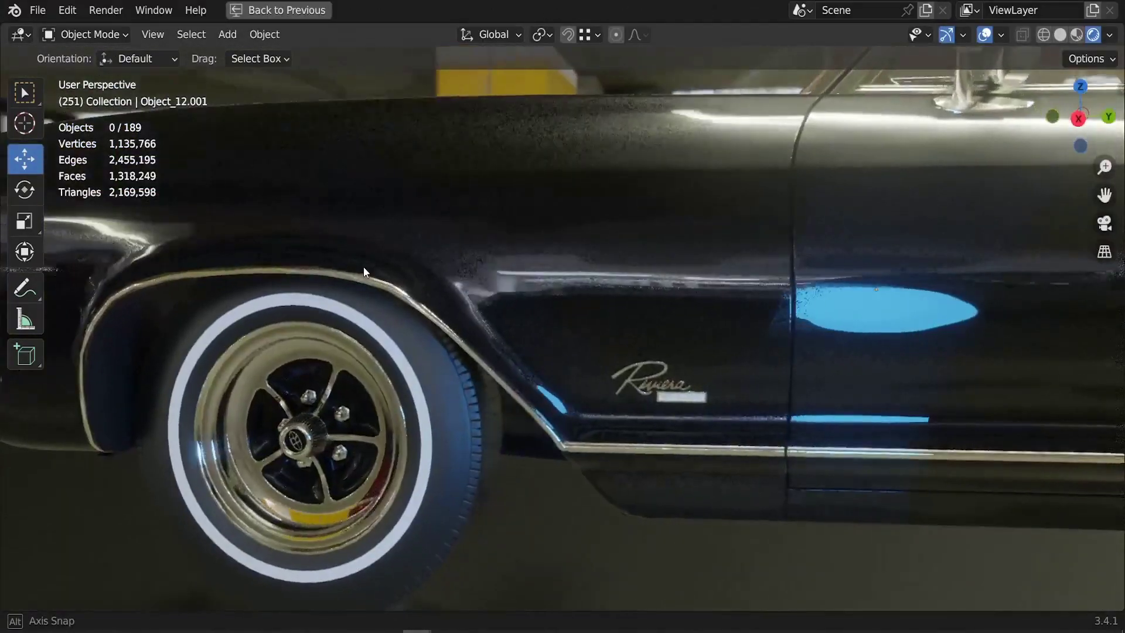
middle_drag(363, 266, 487, 307)
scroll(708, 369, down, 2)
key(ctrl+space)
click(1016, 246)
click(1016, 305)
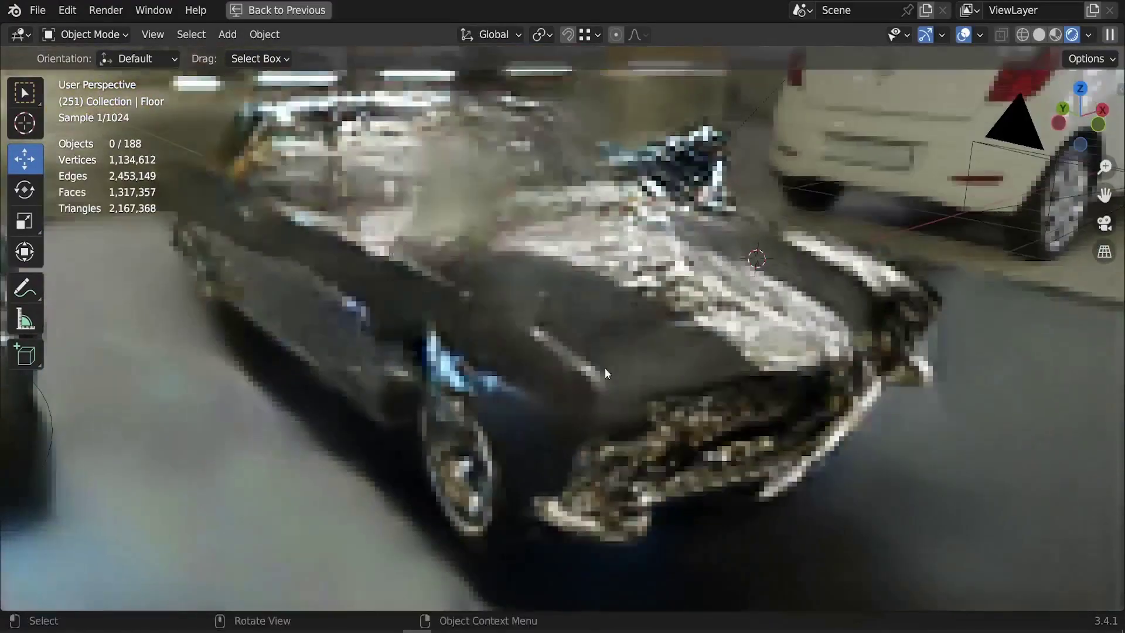
middle_drag(605, 367, 565, 298)
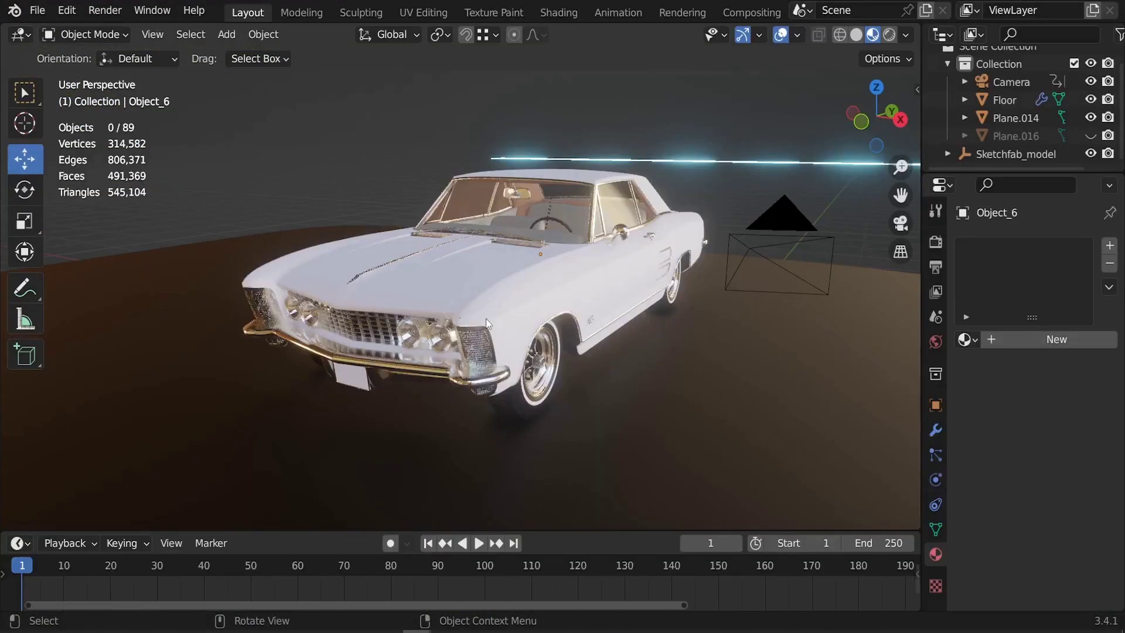
- Select the car body, then enlarge the timeline area and turn it into a Shader Editor
middle_drag(486, 318, 553, 308)
click(500, 275)
middle_drag(501, 276, 448, 319)
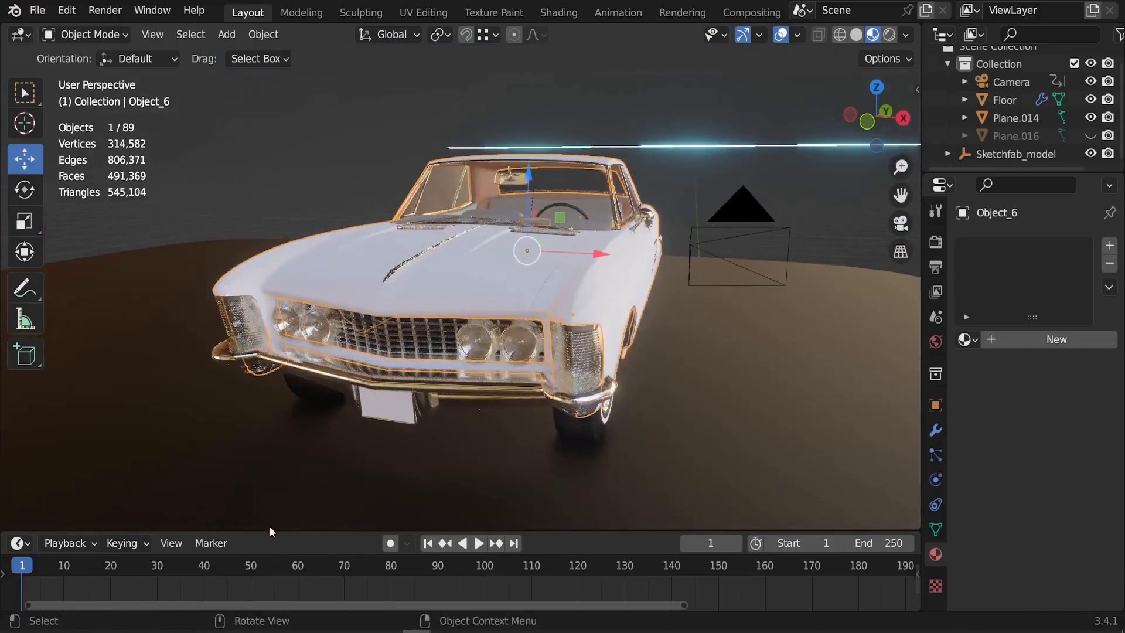
drag(161, 530, 161, 389)
click(18, 401)
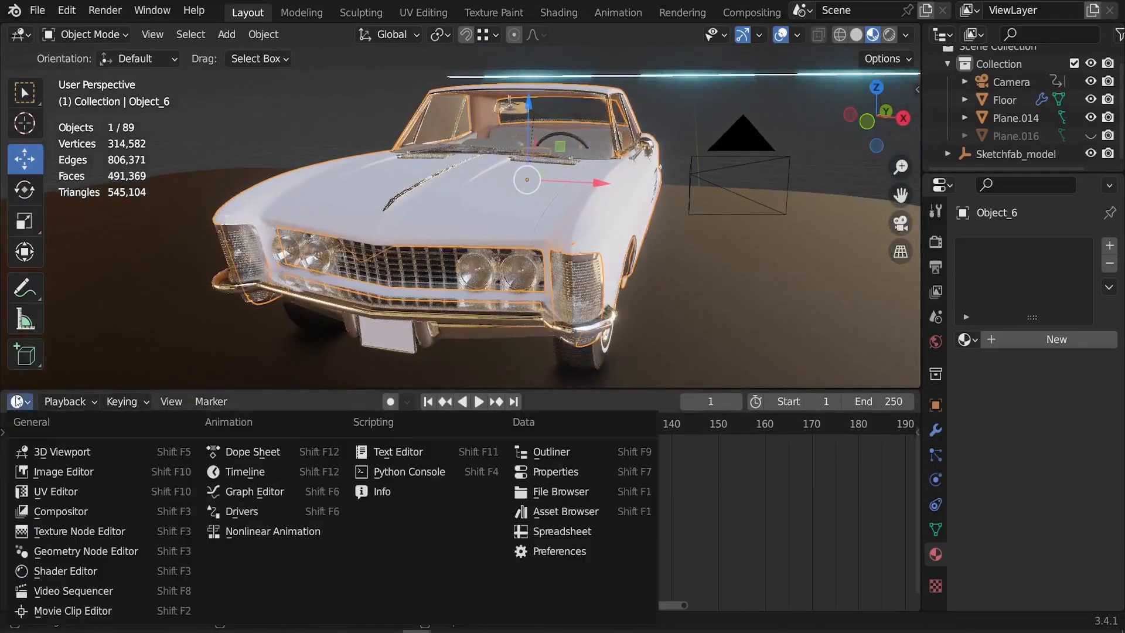
click(83, 564)
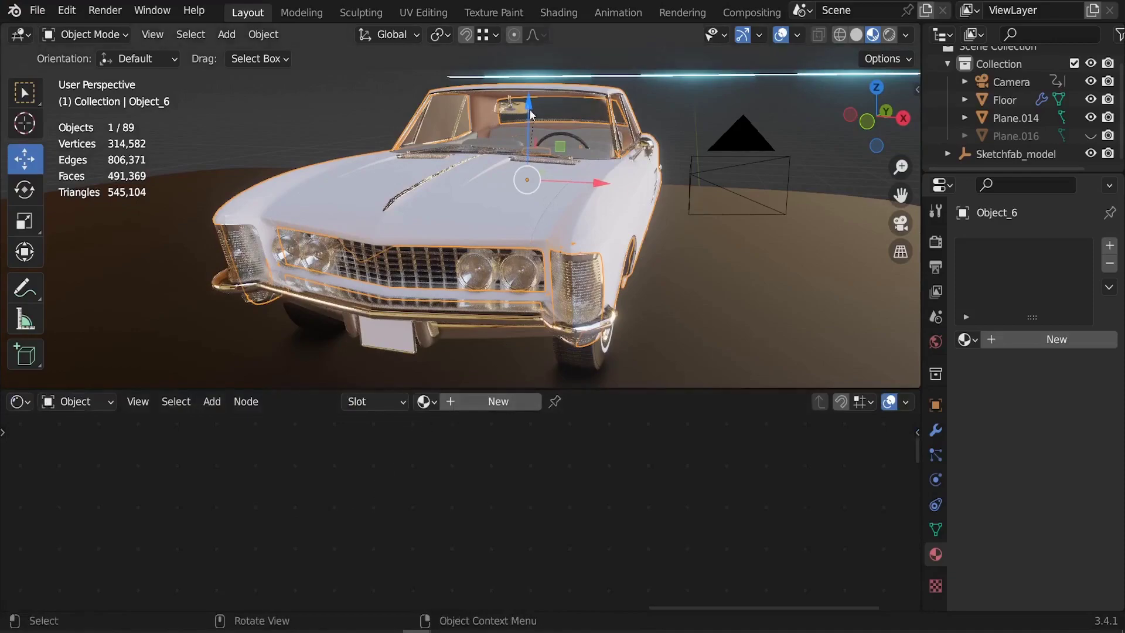
drag(530, 110, 525, 342)
right_click(525, 342)
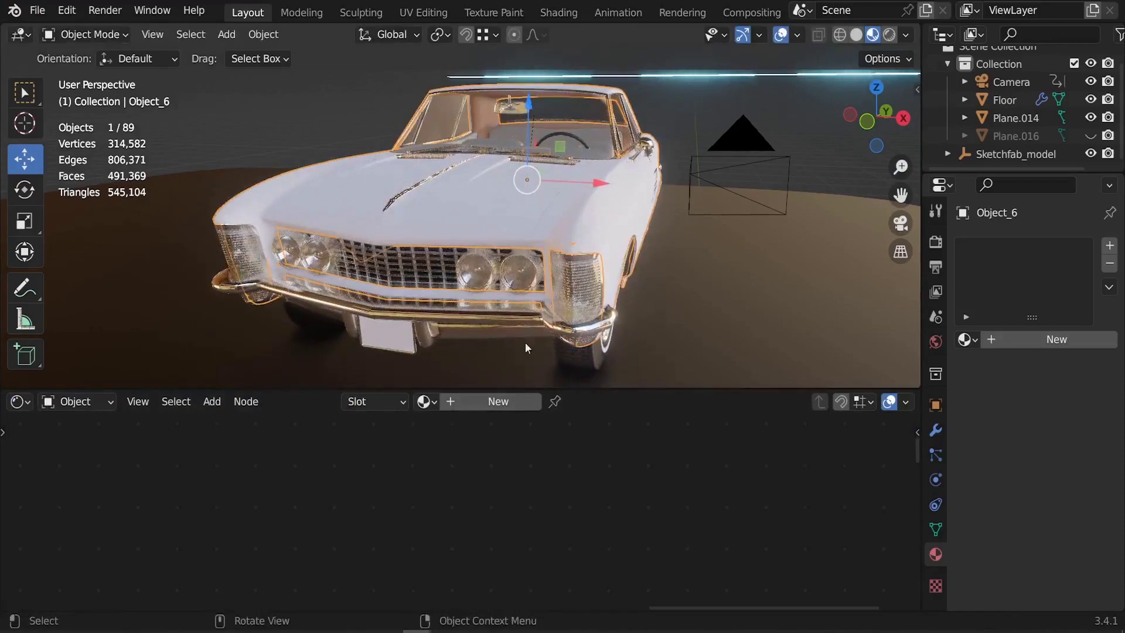
- Create a new material on the car body and resize the Shader Editor to show both its nodes and the car
click(481, 405)
scroll(592, 488, down, 5)
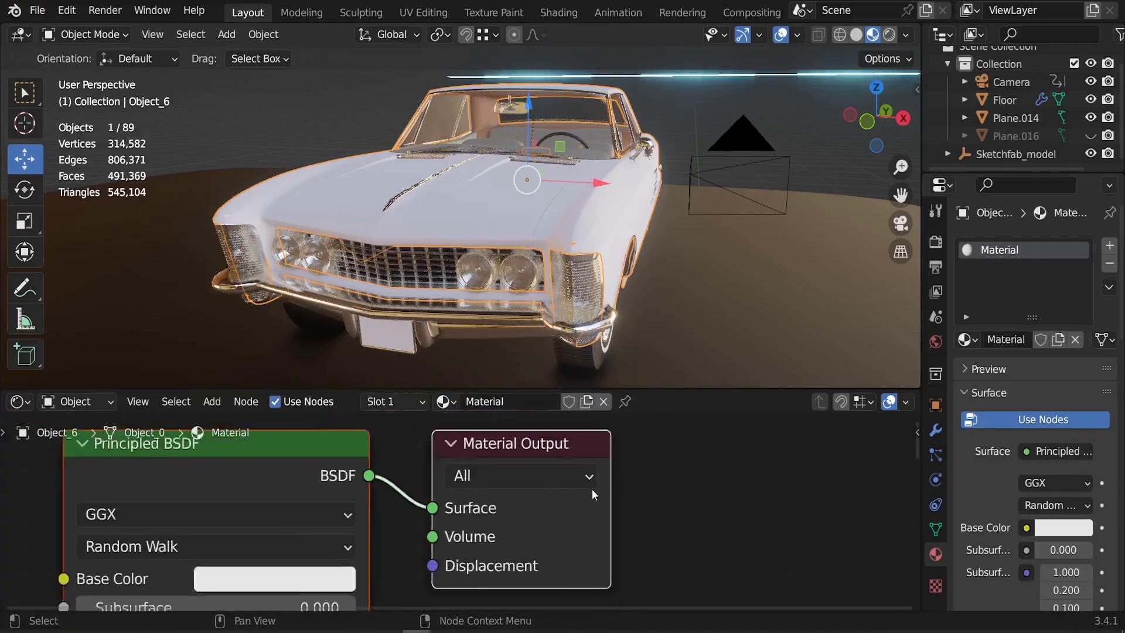
middle_drag(458, 503, 465, 466)
drag(411, 389, 409, 221)
middle_drag(389, 315, 396, 272)
scroll(352, 314, up, 3)
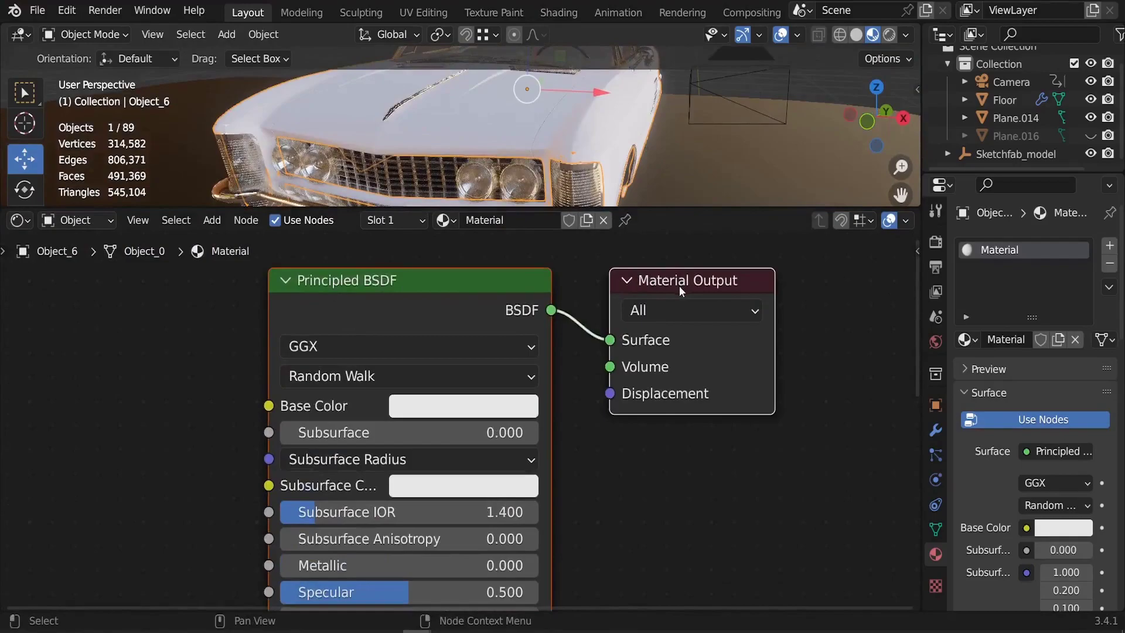
drag(648, 207, 648, 324)
middle_drag(650, 254, 622, 248)
scroll(399, 472, down, 4)
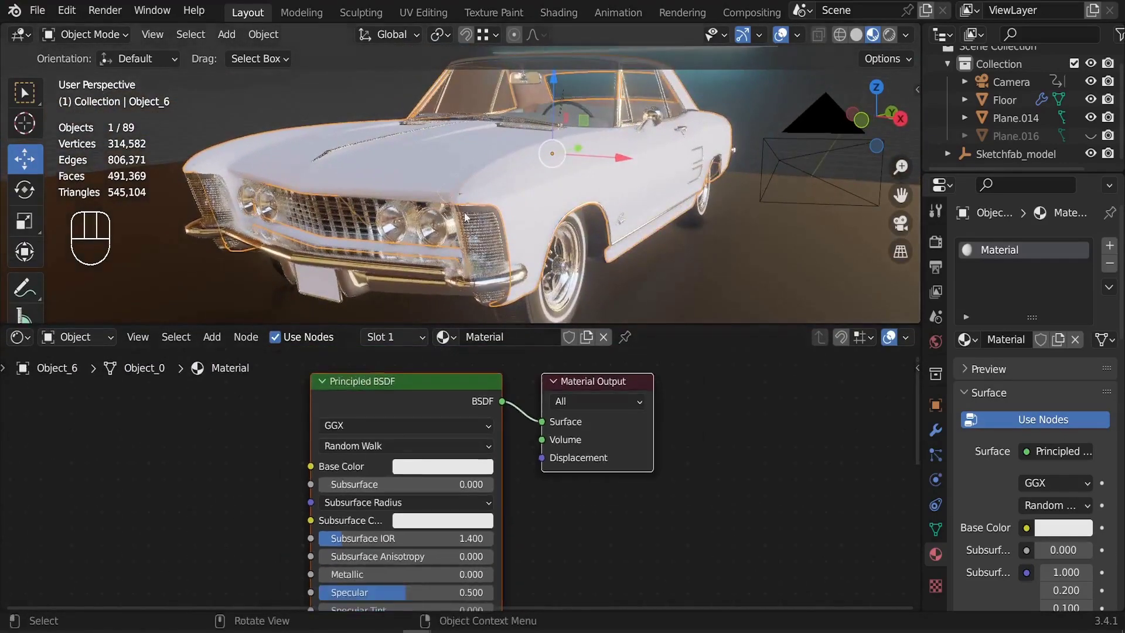
mouse_move(561, 223)
middle_down()
mouse_move(395, 211)
mouse_move(560, 220)
middle_up()
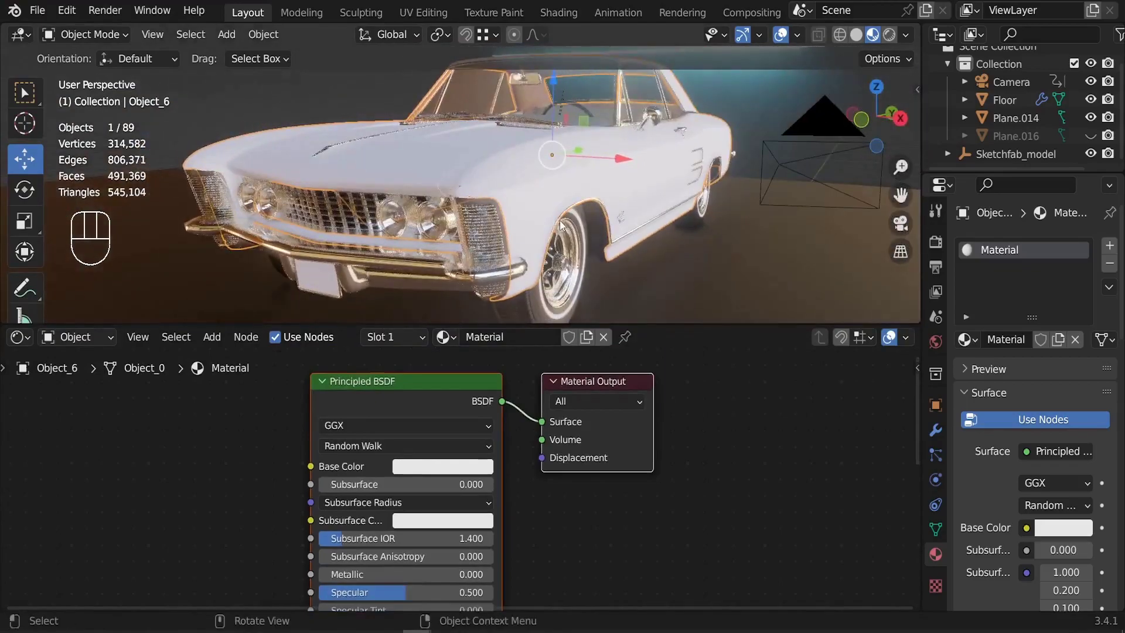
- Set the Principled BSDF's Clearcoat to 2.0 for the car body material
shift+scroll(525, 565, down, 8)
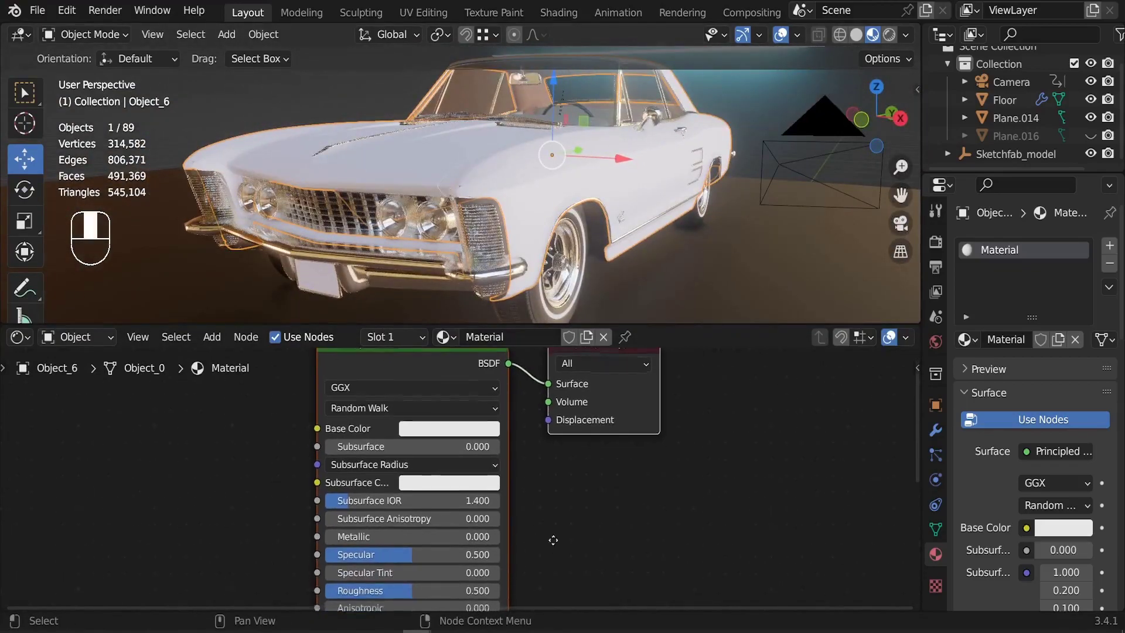
scroll(446, 514, up, 2)
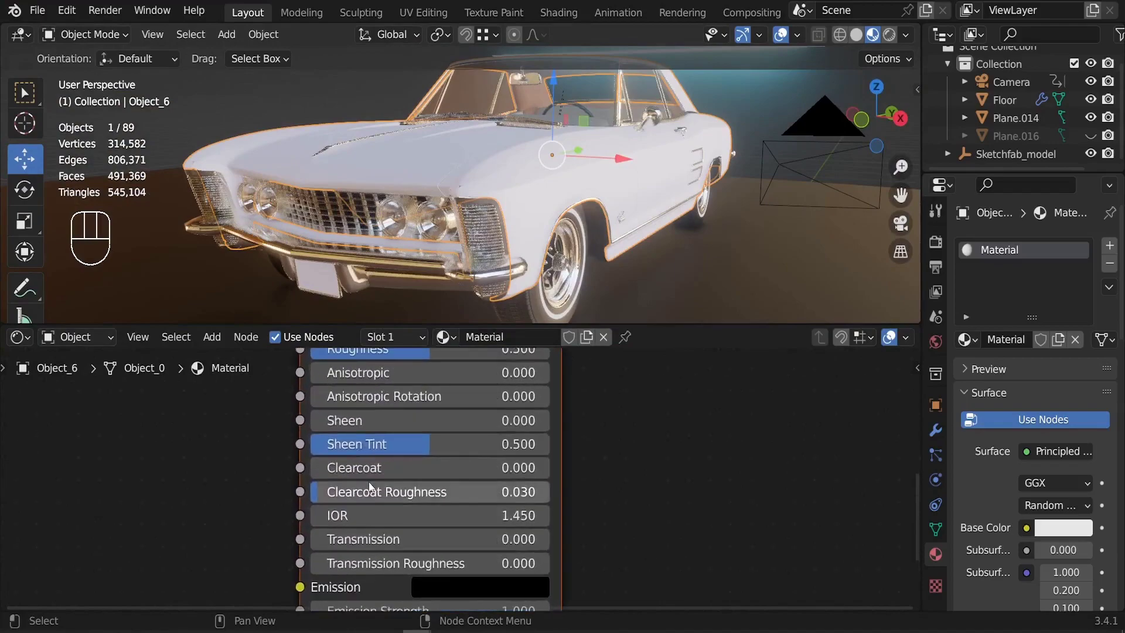
scroll(368, 481, up, 1)
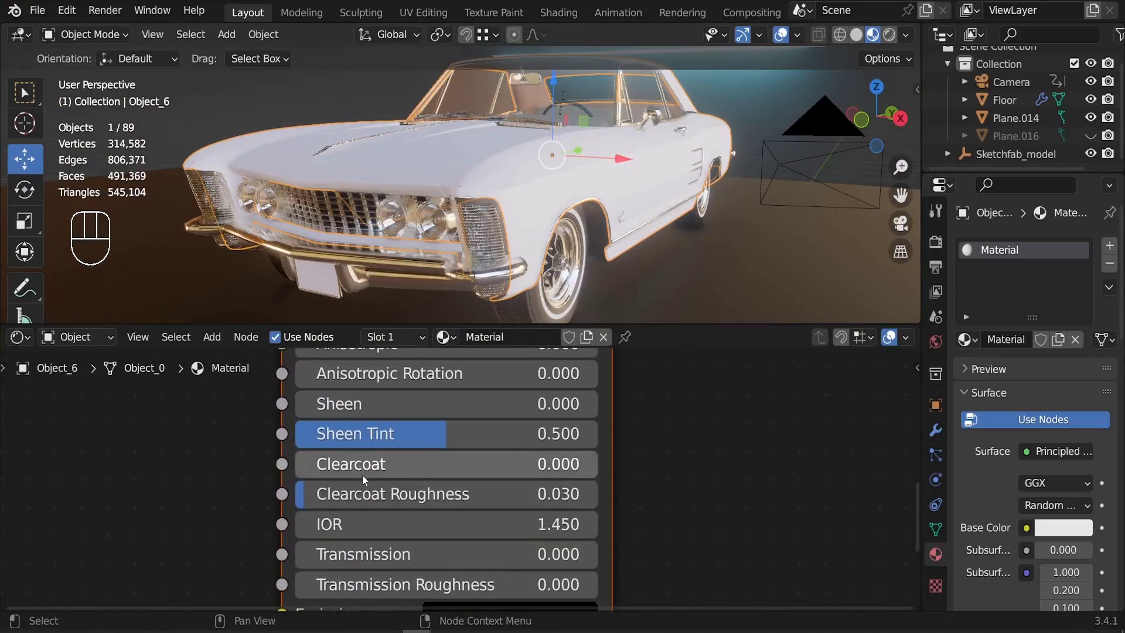
click(407, 464)
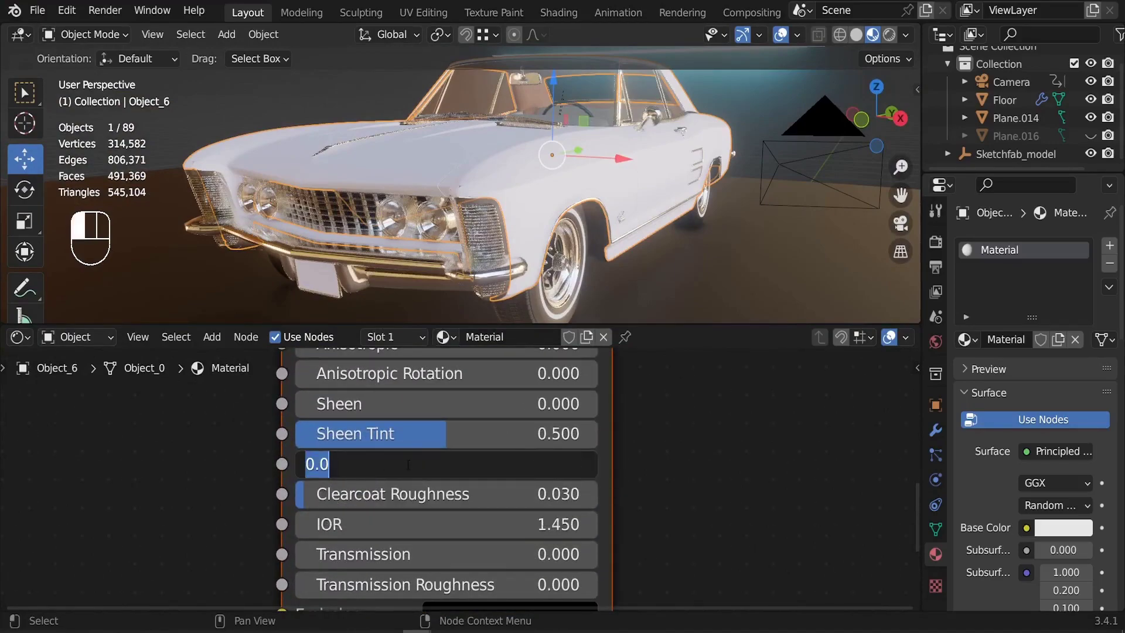
key(Return)
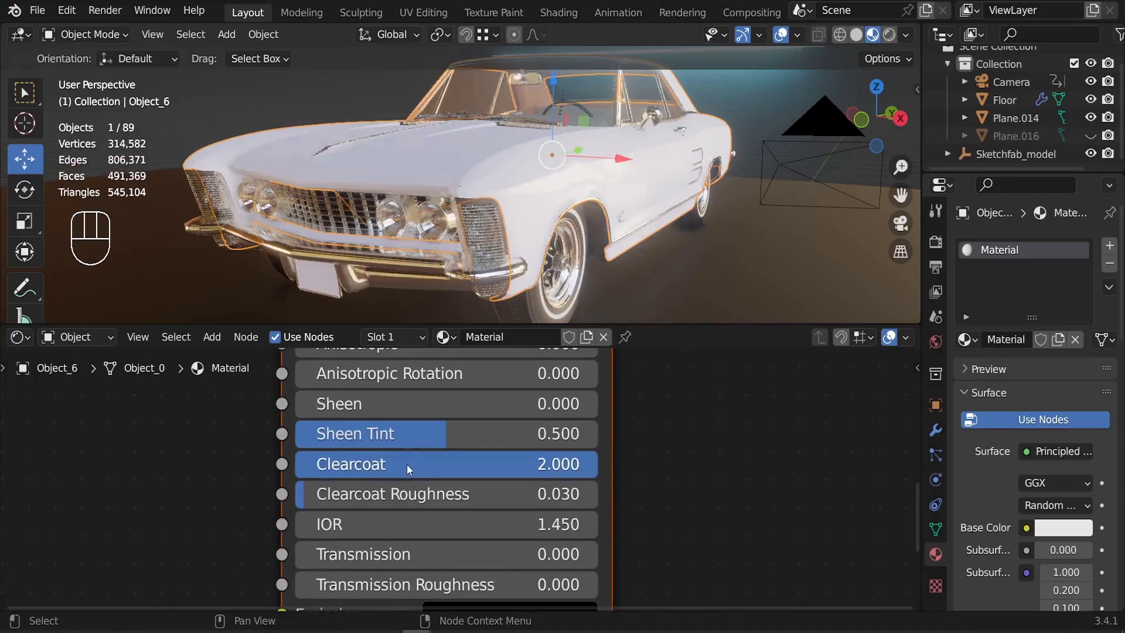
middle_drag(549, 299, 564, 289)
ctrl+middle_drag(596, 173, 602, 149)
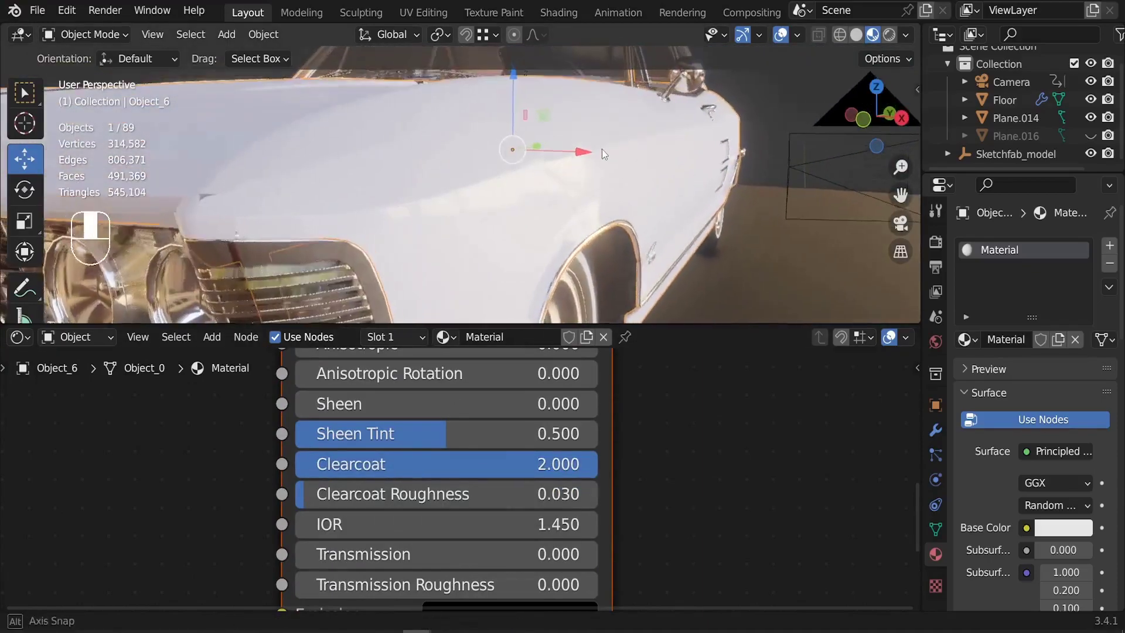
- Darken the car body material's base color to near black, with a value of 0.005
scroll(464, 511, down, 3)
scroll(464, 511, up, 2)
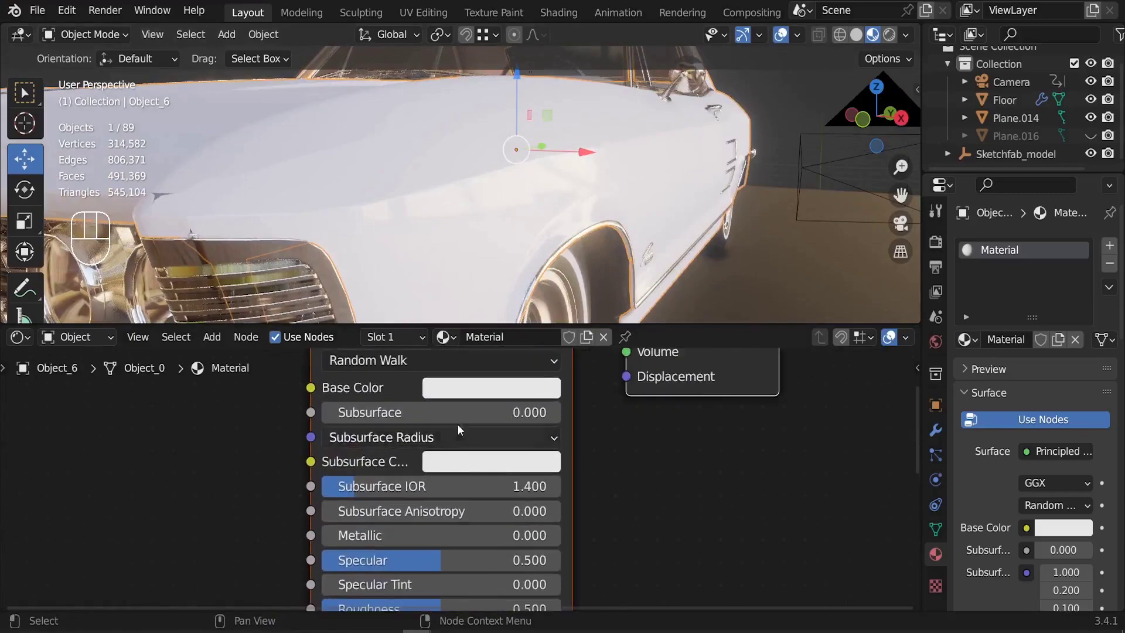
click(474, 382)
drag(598, 148, 603, 222)
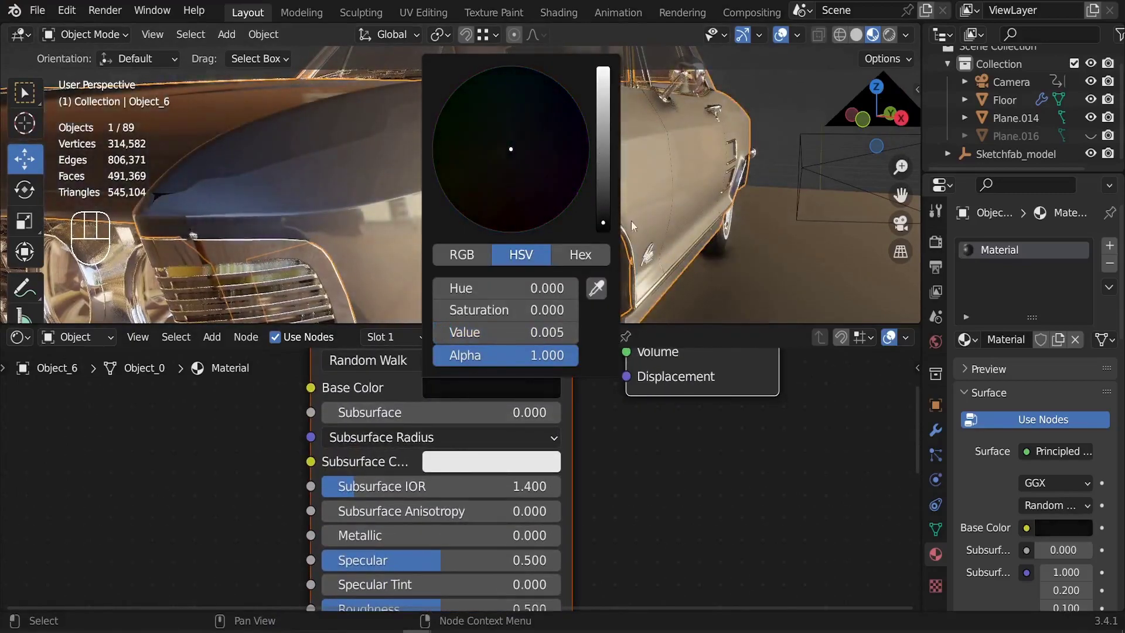
scroll(561, 145, down, 4)
middle_drag(561, 146, 535, 182)
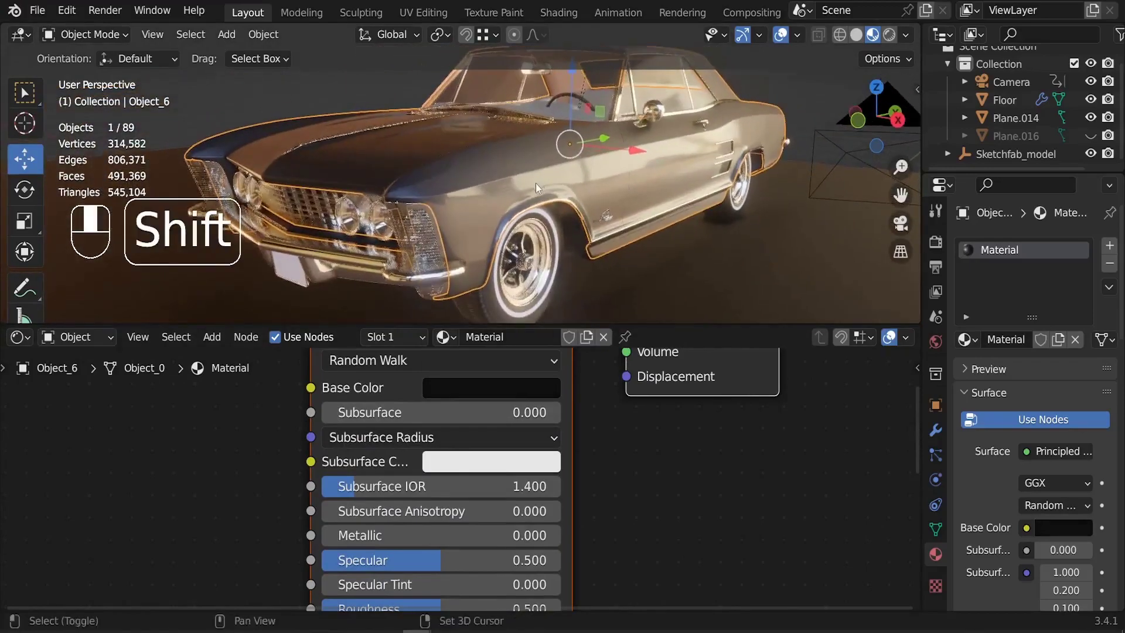
- Set the Principled BSDF's Metallic to 0.85 on the car body material
middle_drag(606, 403, 618, 424)
middle_drag(605, 482, 625, 438)
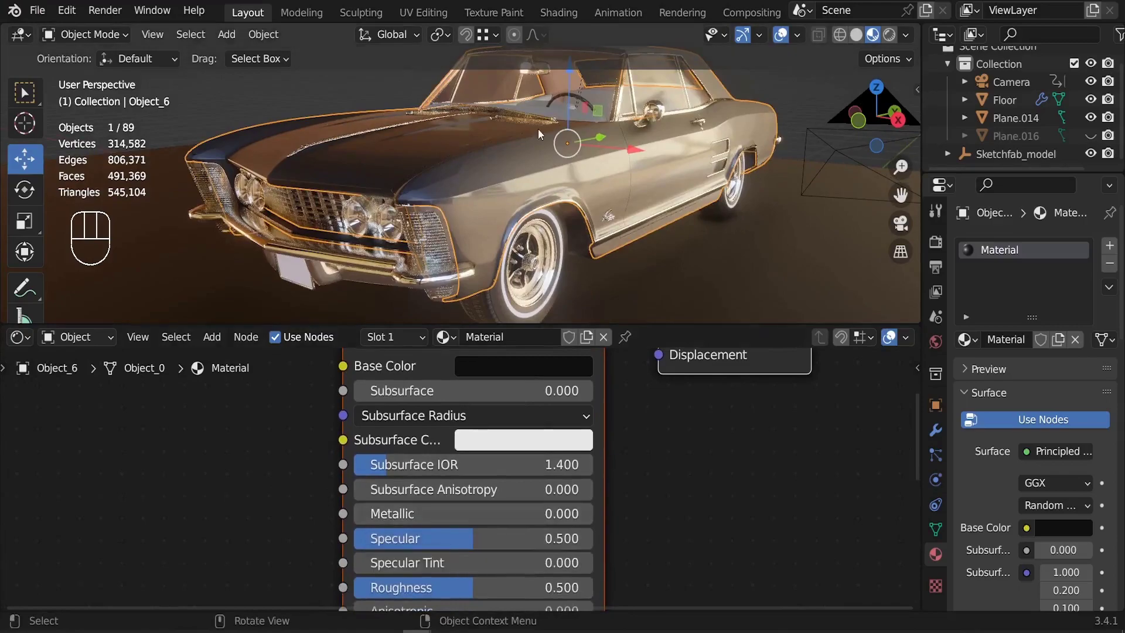
drag(390, 516, 432, 517)
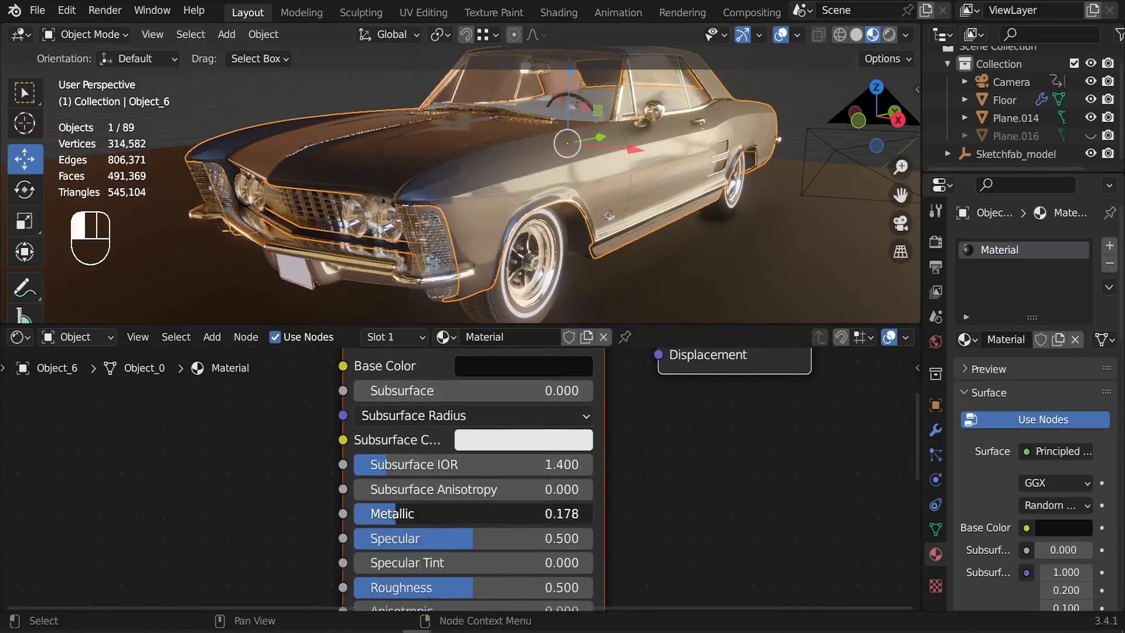
click(486, 514)
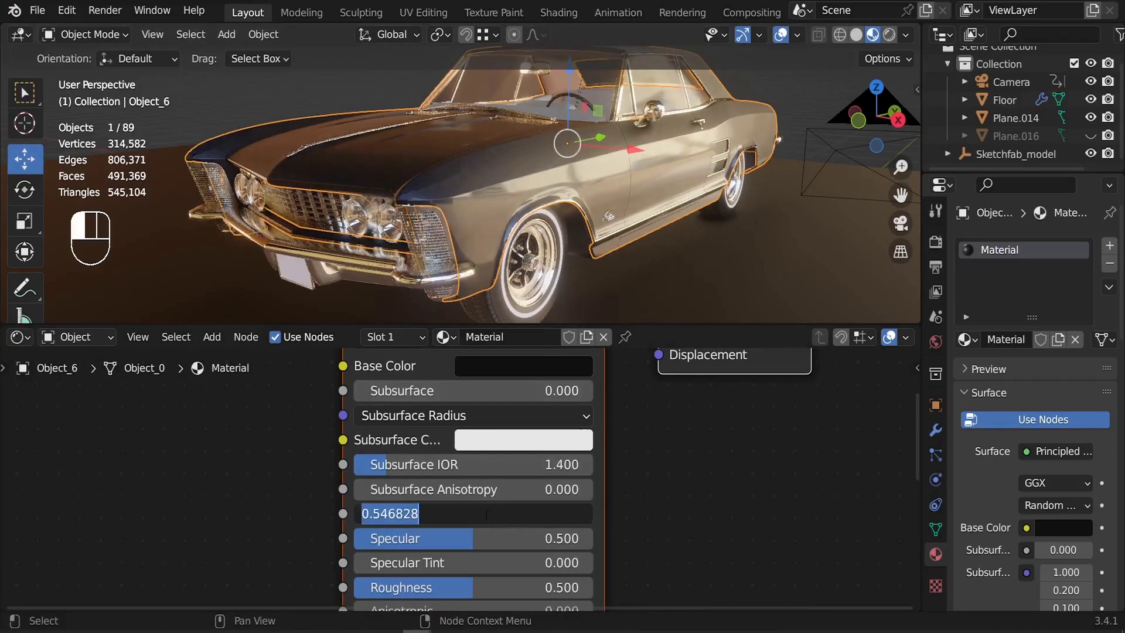
text(.85)
key(Return)
- Brighten the car body material's base color to white
shift+scroll(468, 468, up, 3)
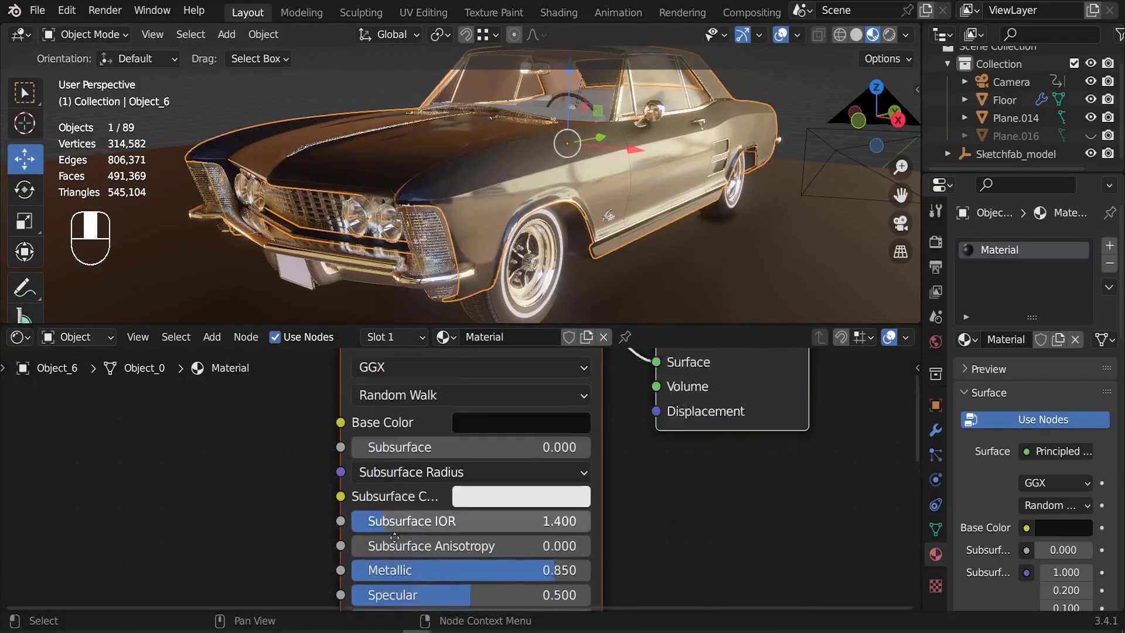
click(471, 445)
drag(633, 234, 633, 128)
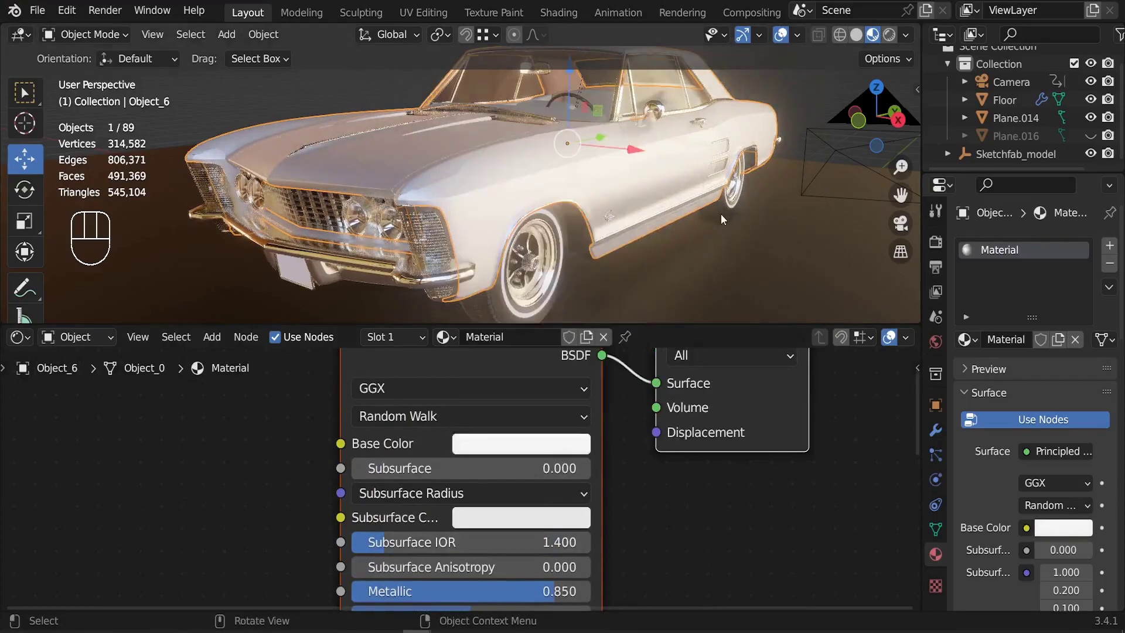
middle_drag(721, 213, 733, 210)
- Try the white paint with Metallic at 0, then set Metallic to 1.0
middle_drag(470, 450, 485, 367)
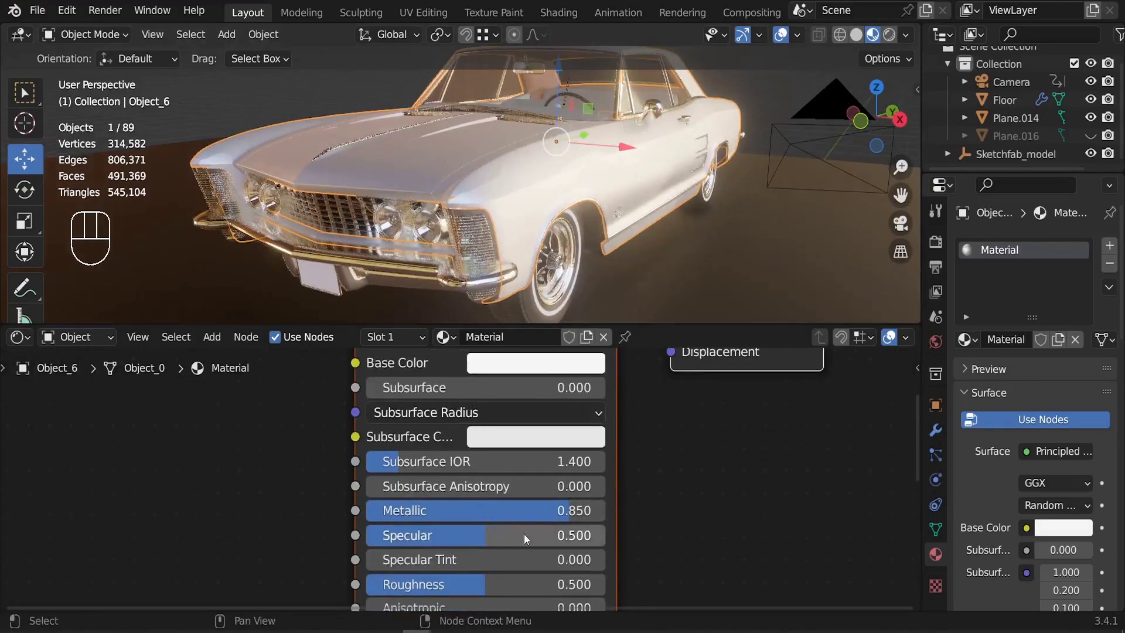
drag(586, 510, 380, 511)
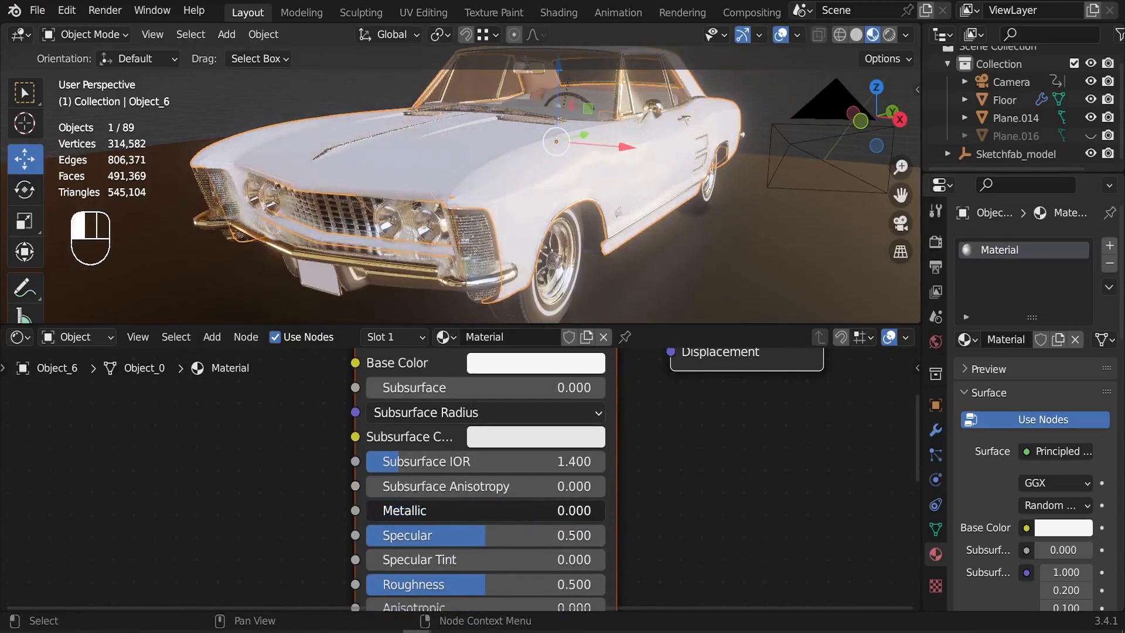
mouse_move(490, 253)
middle_down()
mouse_move(610, 262)
mouse_move(481, 258)
middle_up()
drag(384, 514, 610, 514)
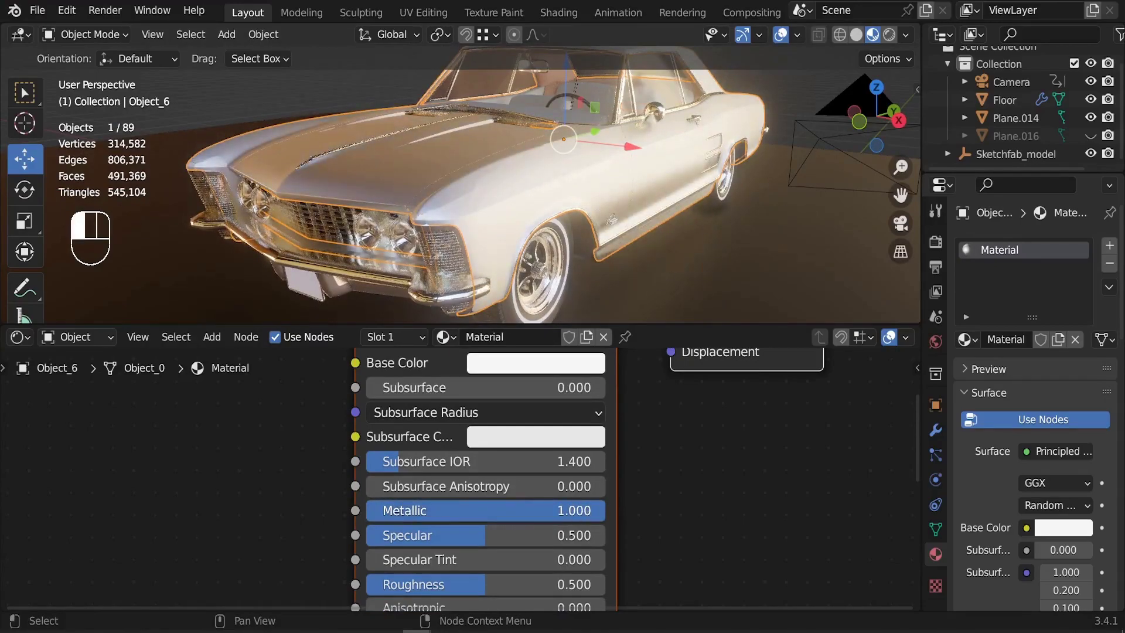
- Set the Roughness of the car body material to 0.1
middle_drag(566, 252, 512, 245)
scroll(505, 242, down, 1)
middle_drag(470, 514, 478, 459)
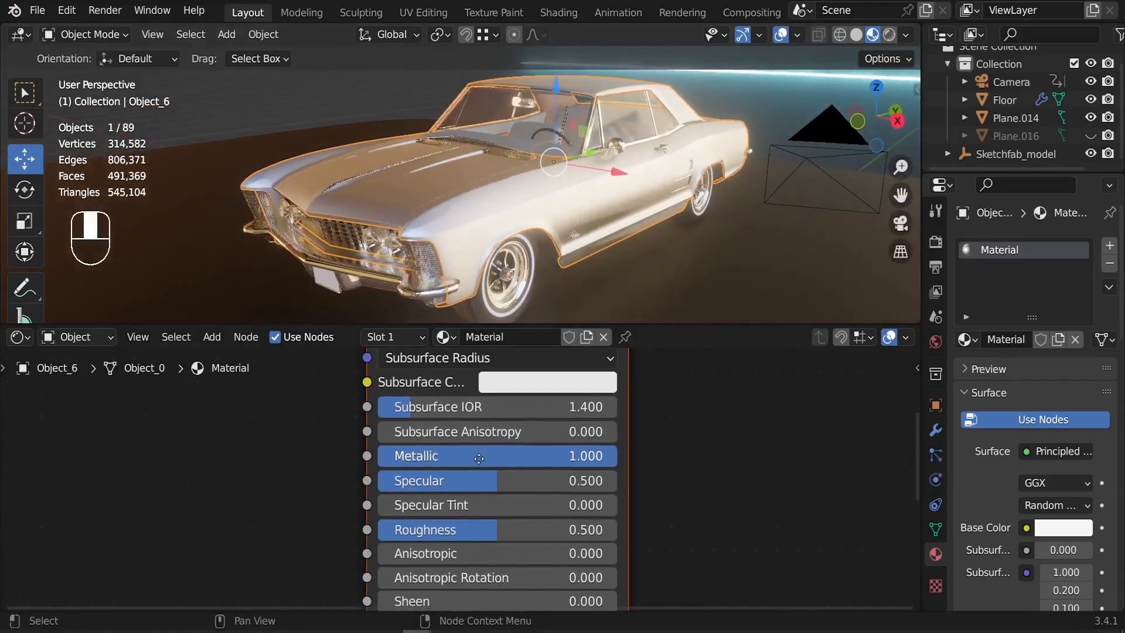
scroll(452, 534, up, 1)
click(489, 531)
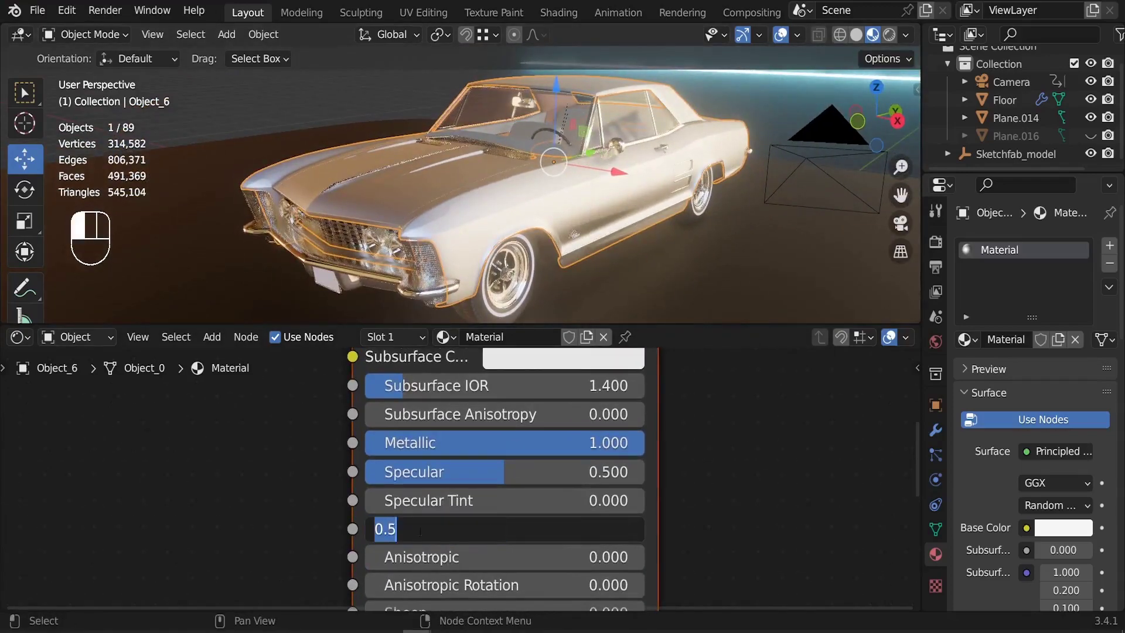
text(0.1)
key(Return)
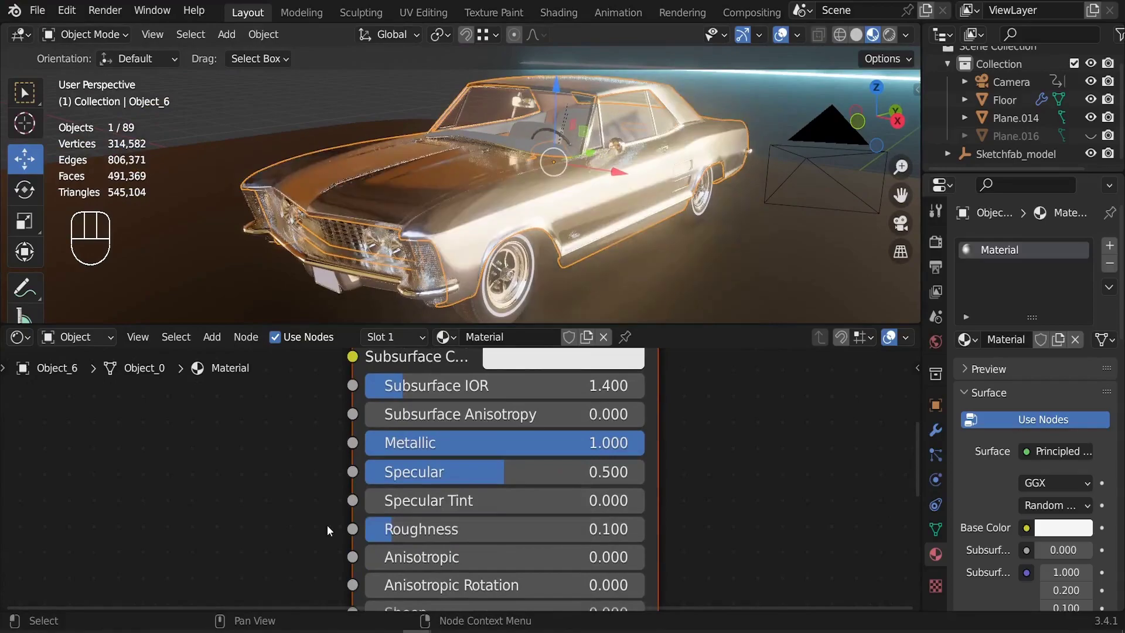
- Try a Roughness of 0.2 on the car body material and check the reflections up close
middle_drag(445, 264, 502, 189)
scroll(561, 160, up, 3)
middle_drag(561, 160, 530, 170)
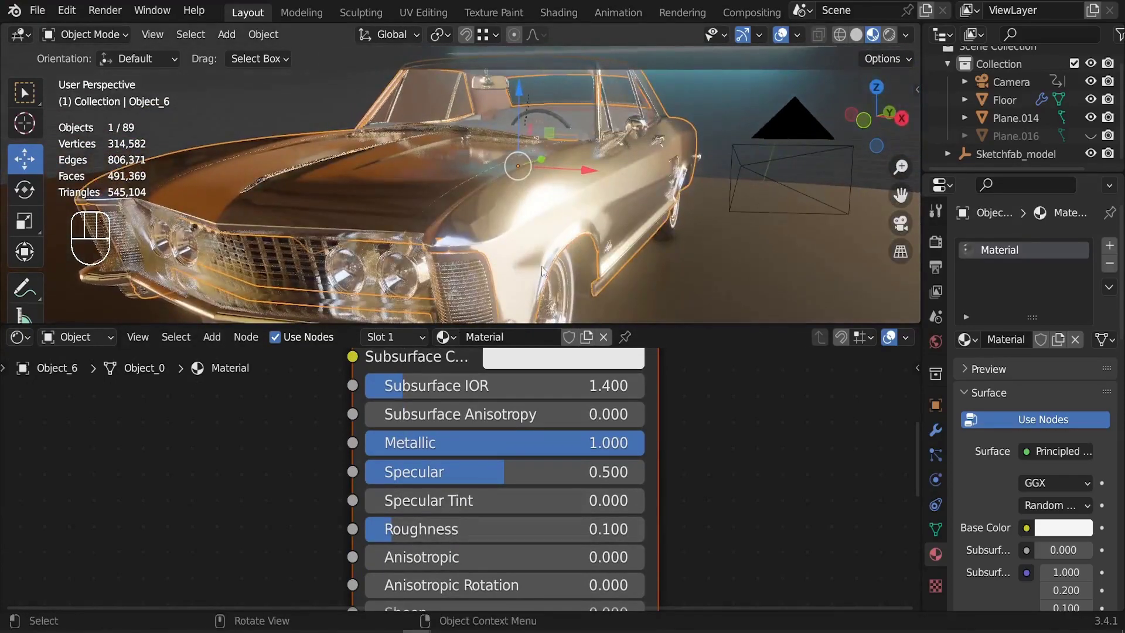
mouse_move(391, 530)
mouse_down()
mouse_move(402, 530)
mouse_move(391, 530)
mouse_up()
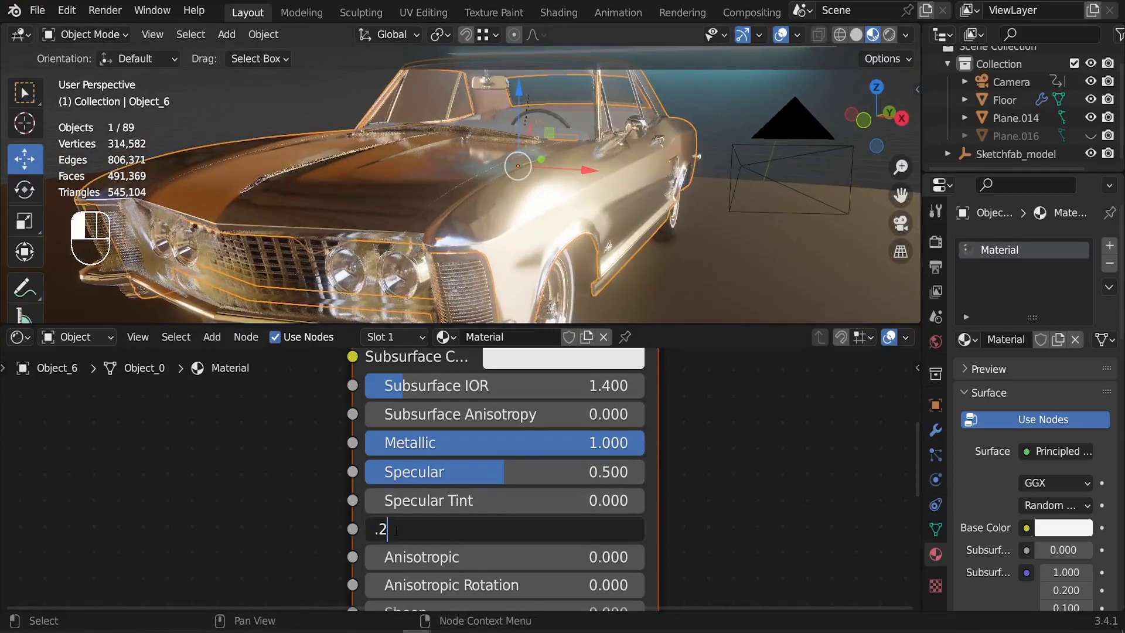
text(.2)
key(Return)
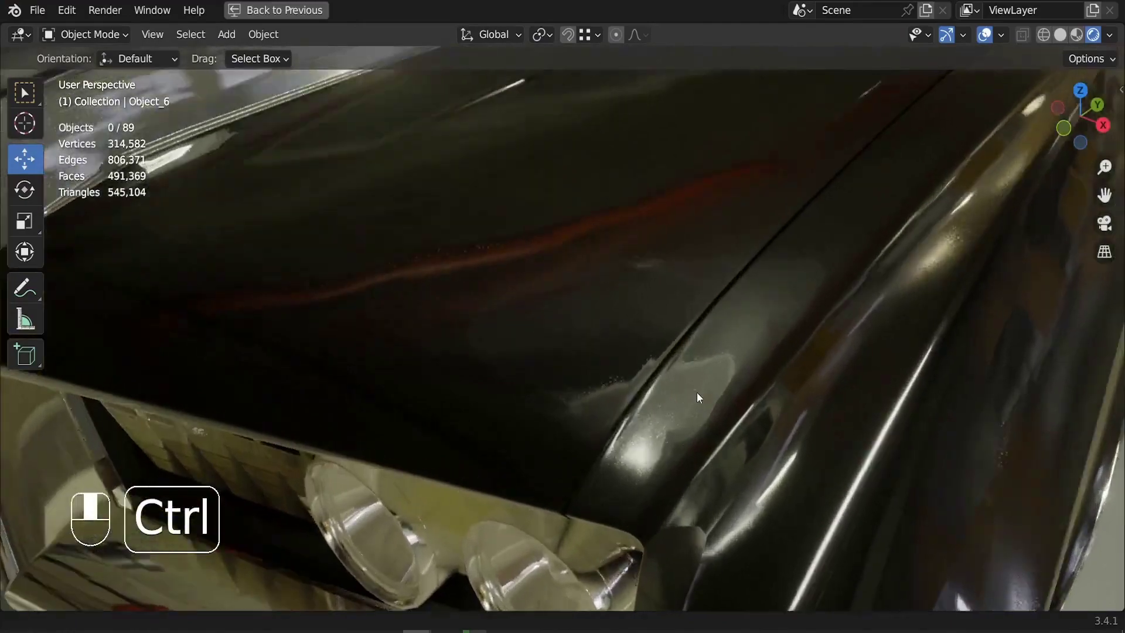
ctrl+middle_drag(697, 393, 722, 377)
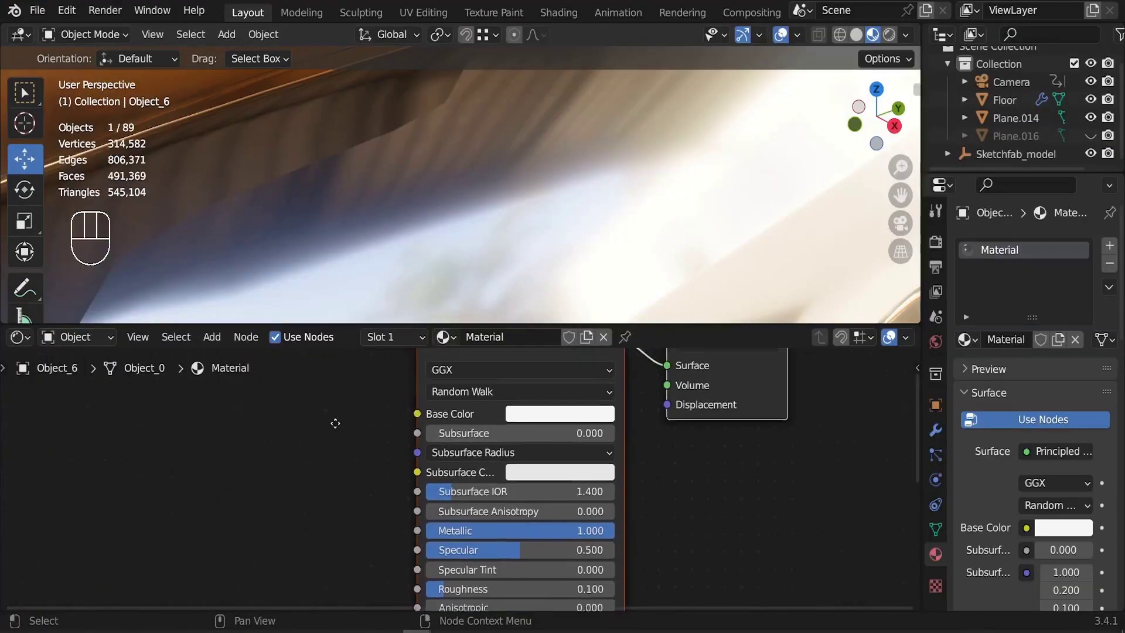
- Add a Voronoi Texture node and connect its Color output to the Principled BSDF's Base Color
middle_drag(335, 423, 398, 468)
key(shift+a)
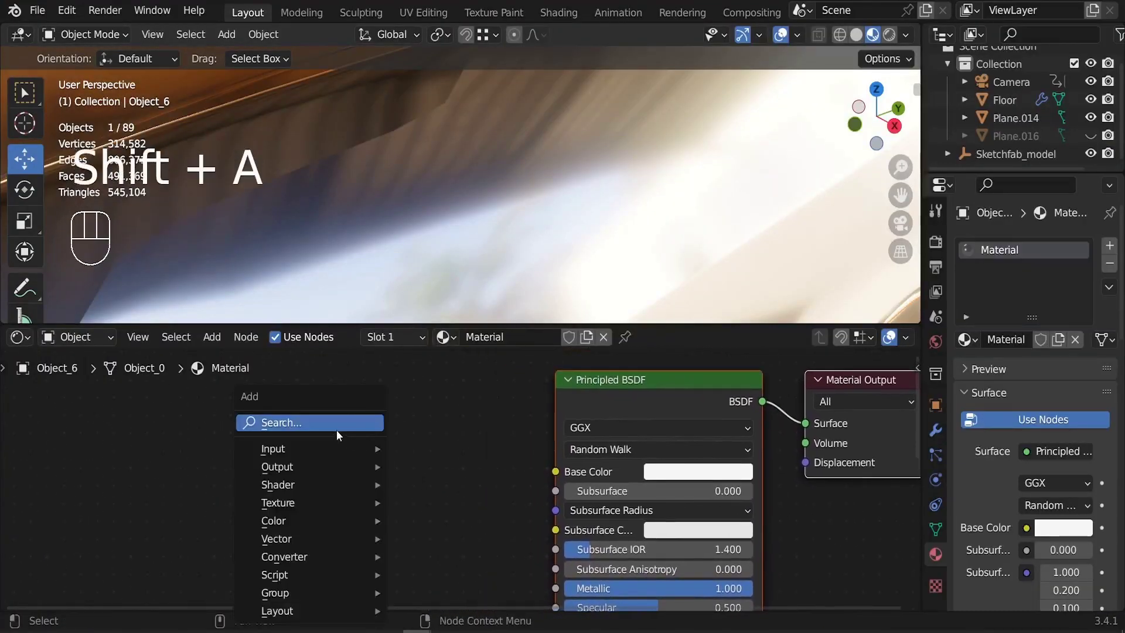
click(338, 427)
text(voro)
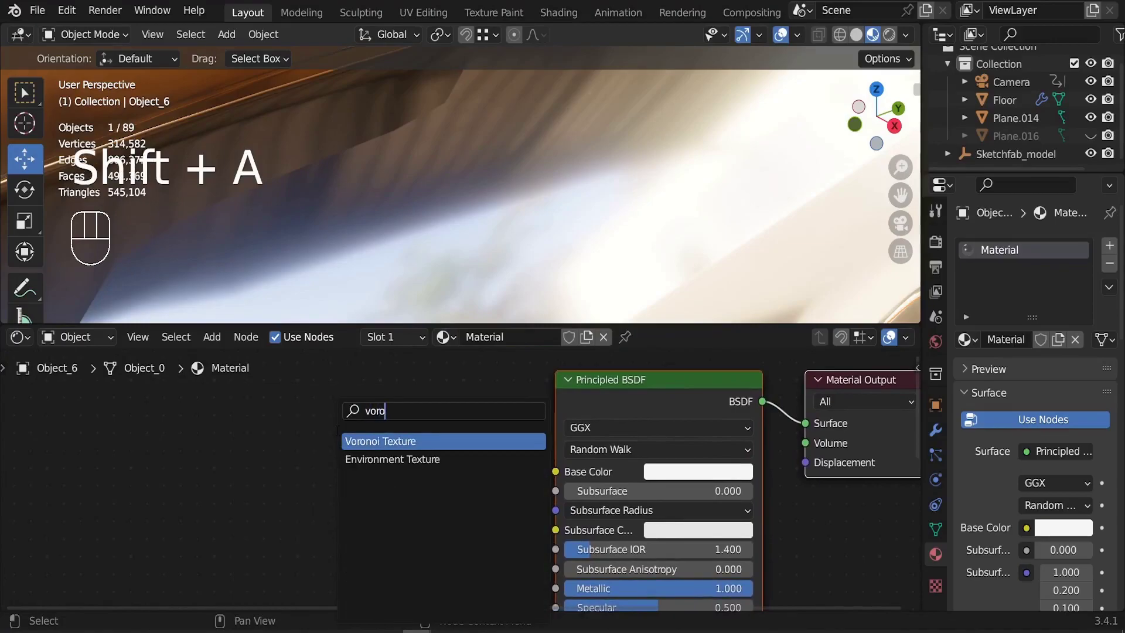
key(Return)
click(240, 407)
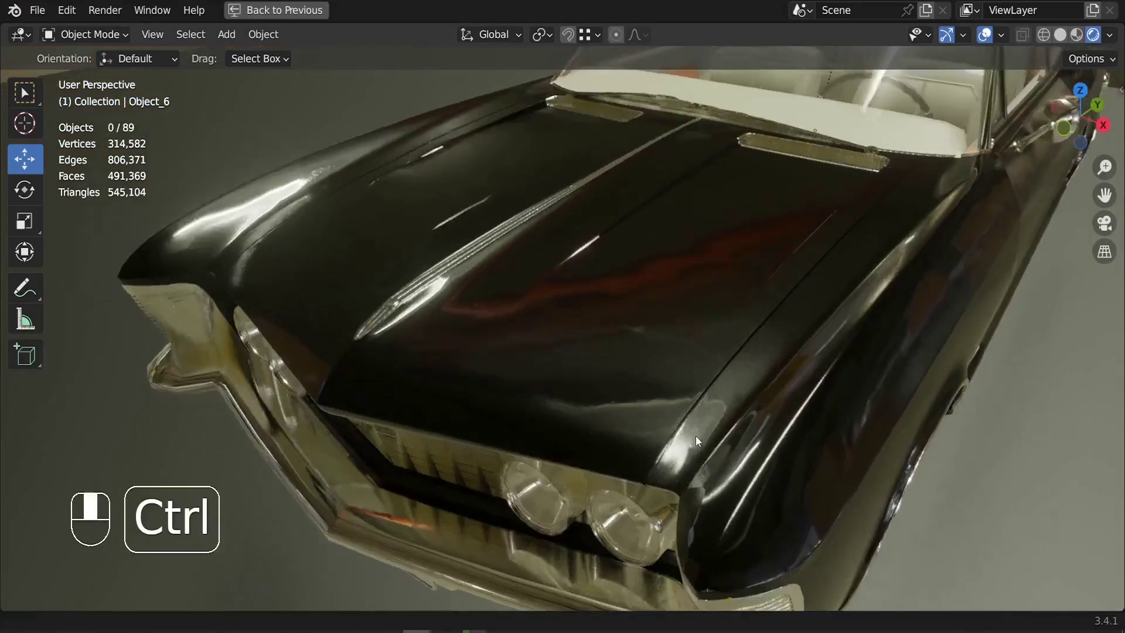
ctrl+middle_drag(694, 435, 708, 361)
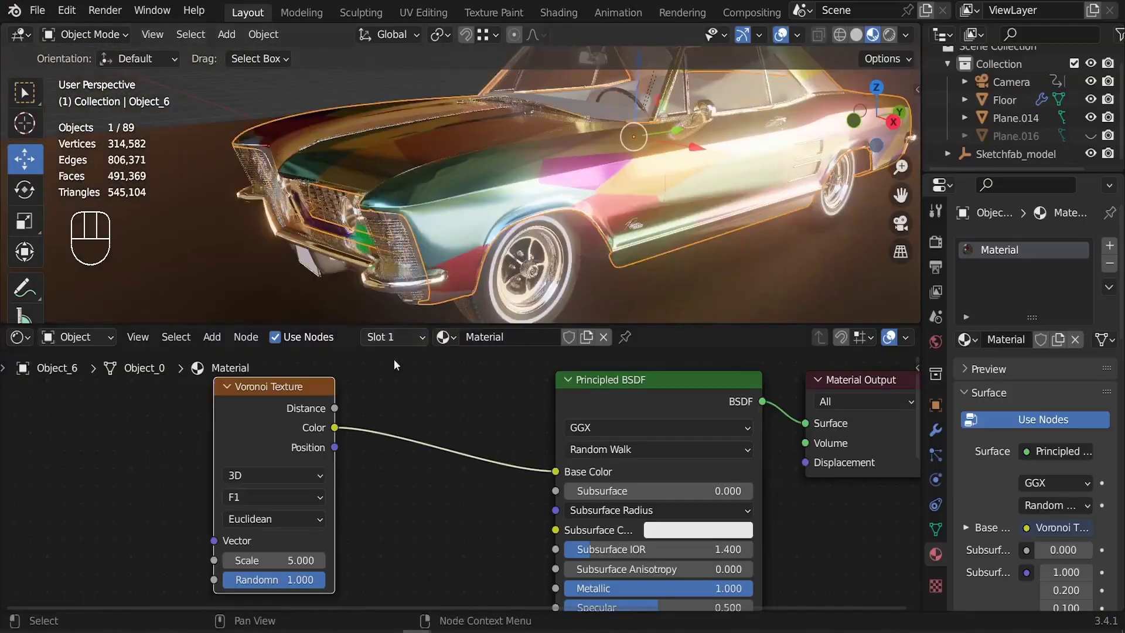
- Try a Scale of 30 on the Voronoi Texture node
middle_drag(371, 472, 375, 458)
drag(291, 545, 352, 545)
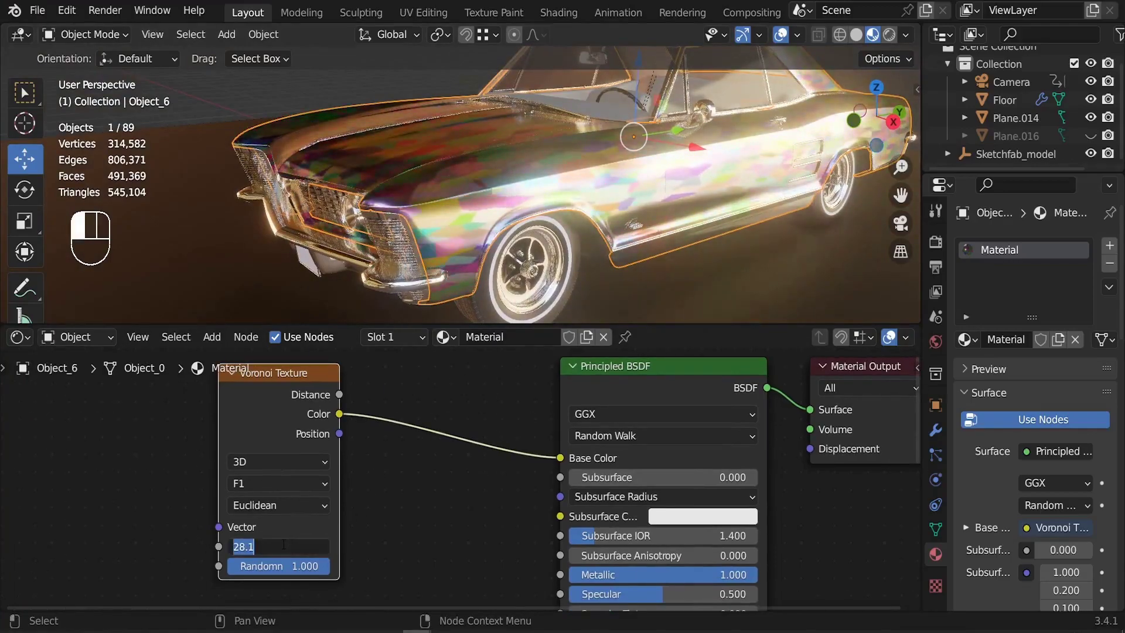
text(0)
key(Return)
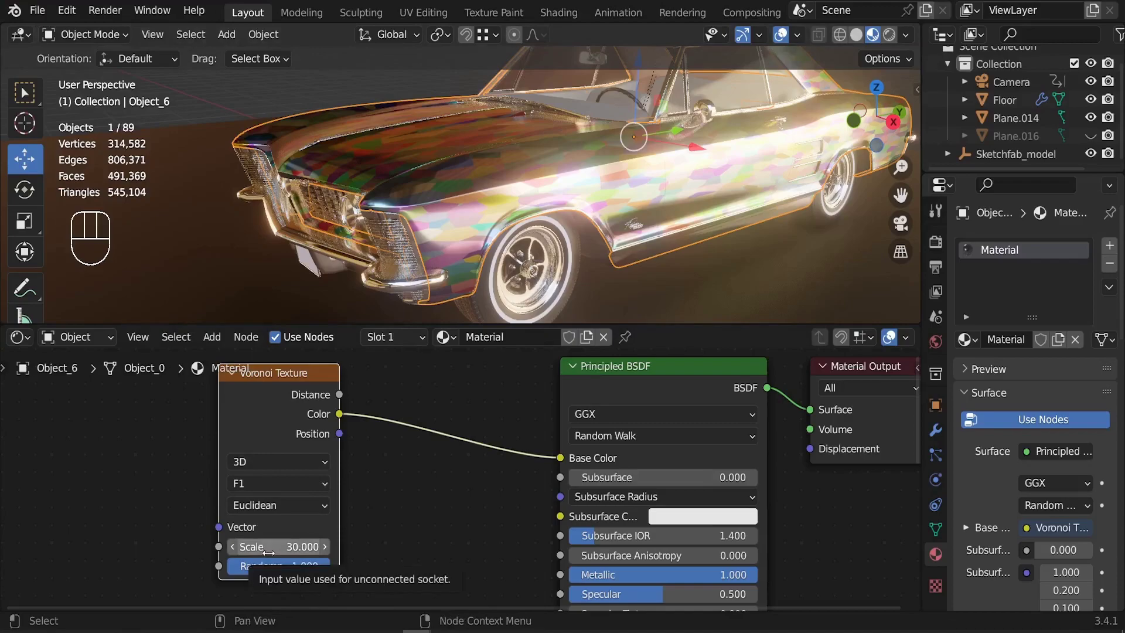
- Add Texture Coordinate and Mapping nodes to the Voronoi Texture with Node Wrangler
middle_drag(268, 552, 334, 473)
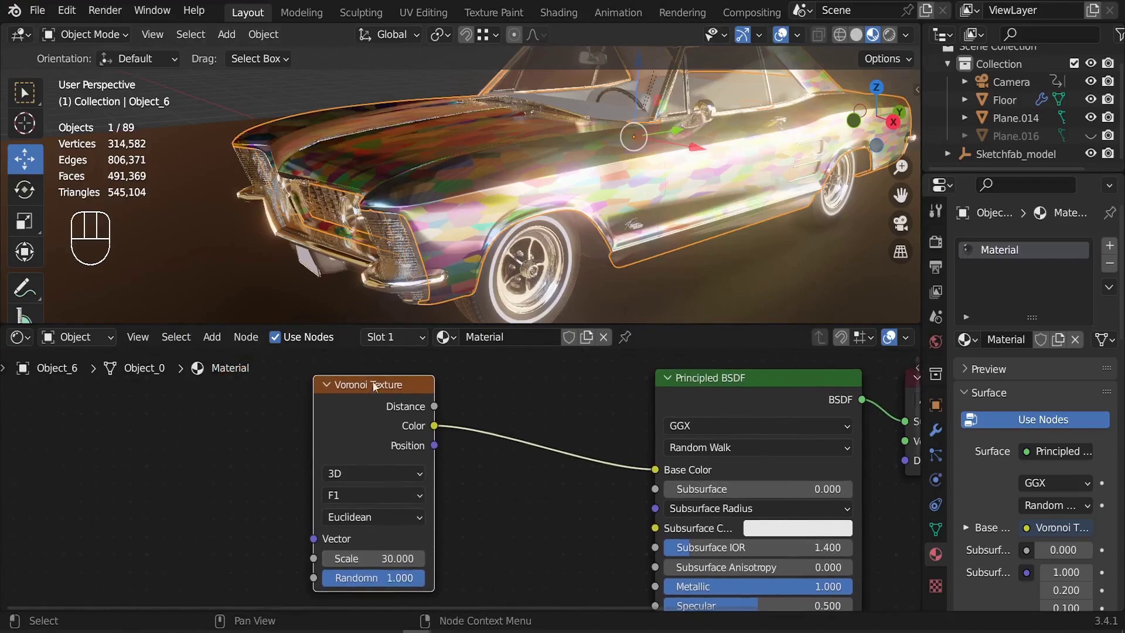
middle_drag(384, 407, 444, 410)
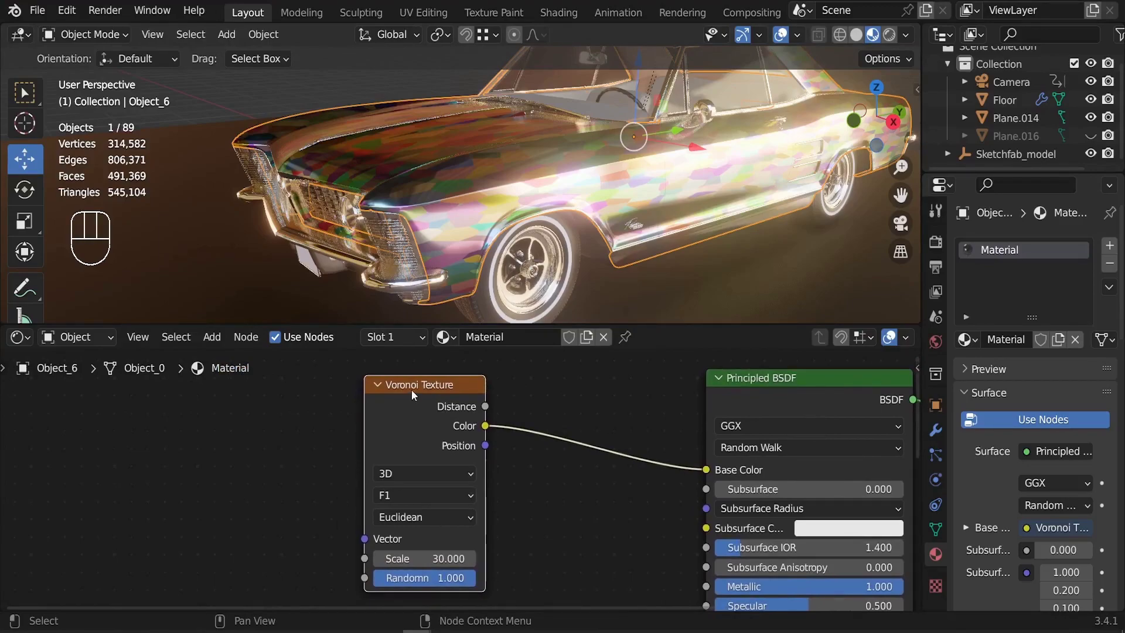
click(407, 367)
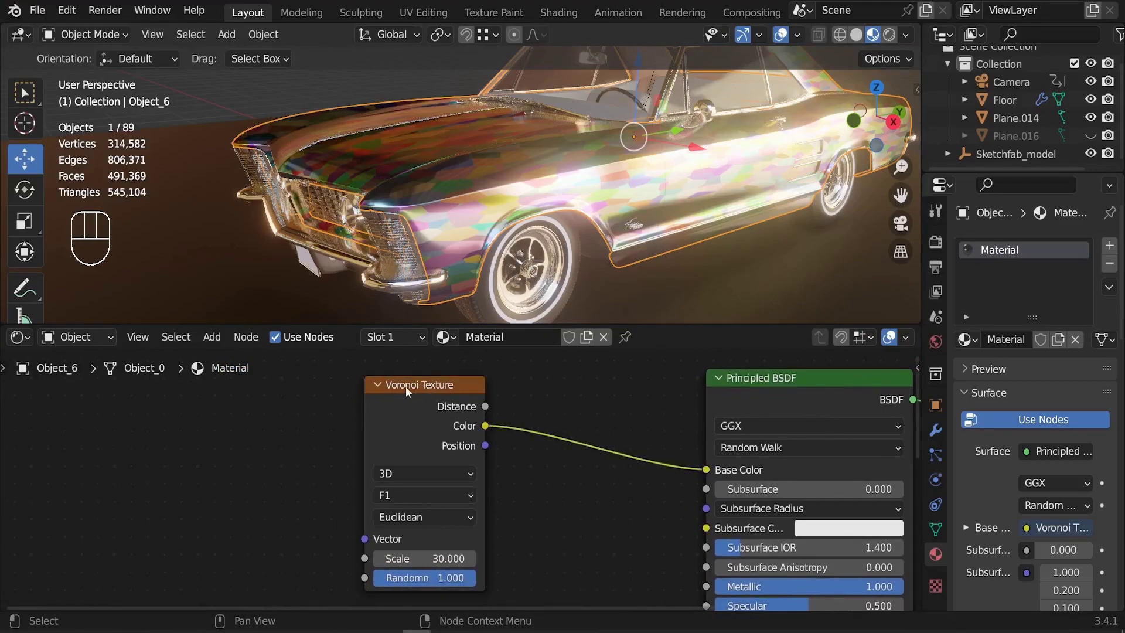
key(ctrl+t)
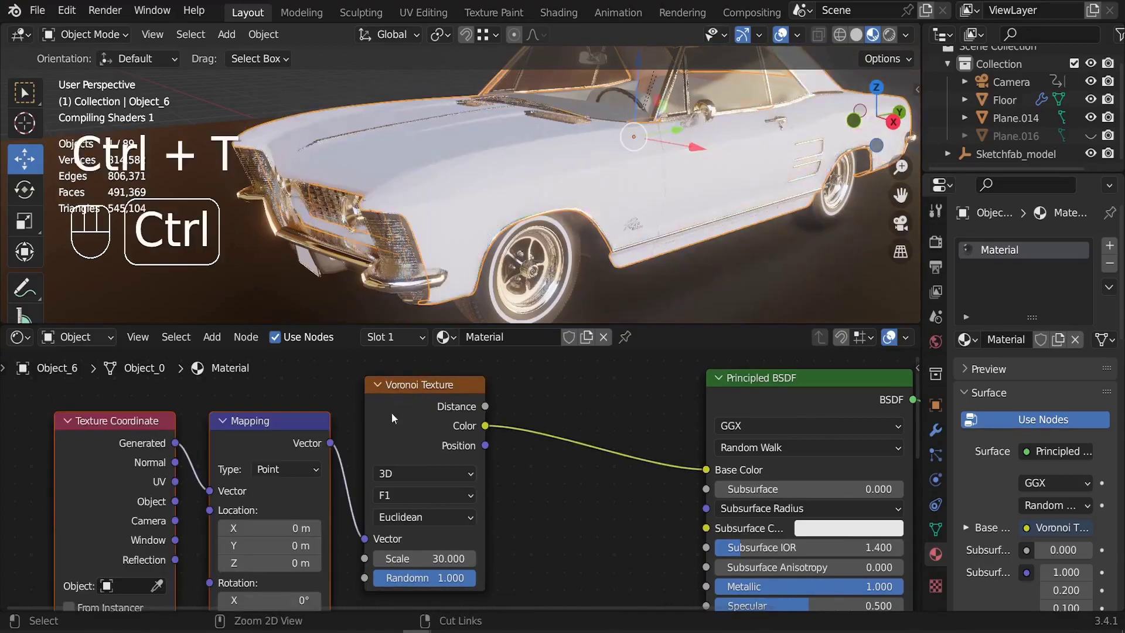
mouse_move(391, 413)
middle_down()
mouse_move(464, 404)
mouse_move(398, 418)
middle_up()
scroll(423, 414, down, 4)
middle_drag(311, 427, 420, 421)
scroll(421, 421, up, 3)
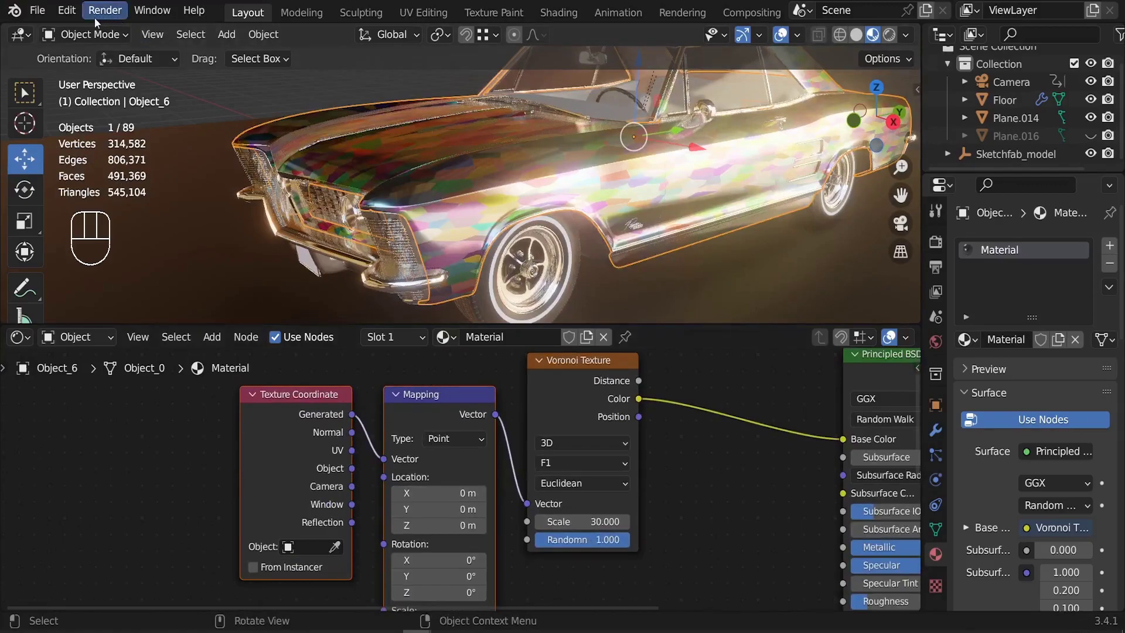
- Check in the add-on preferences whether the Node Wrangler add-on is enabled
click(67, 11)
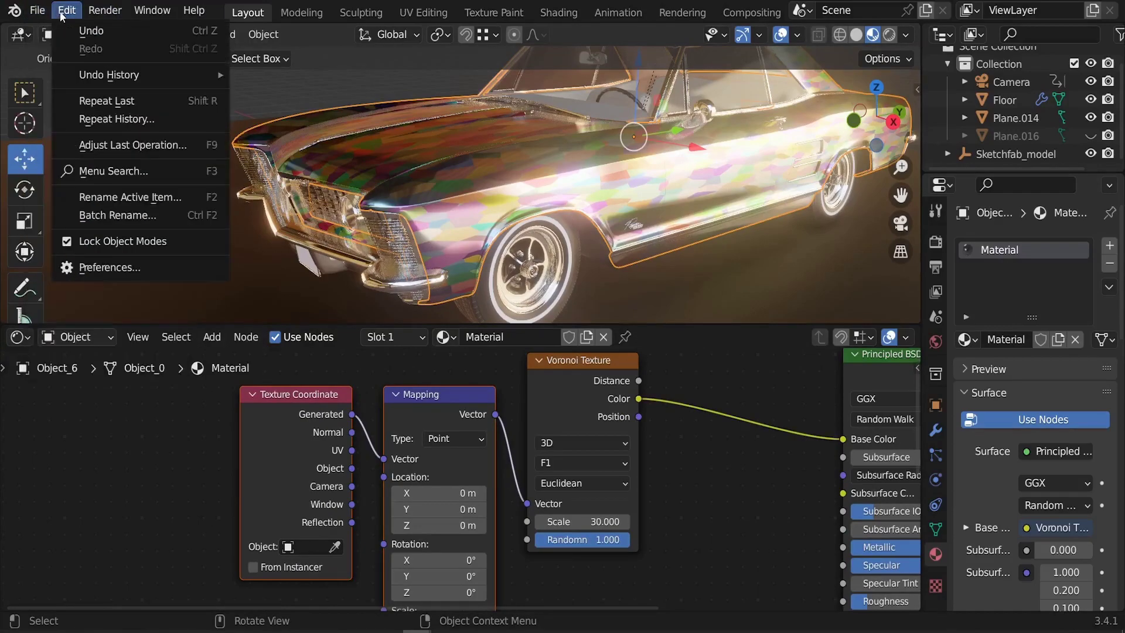
click(106, 264)
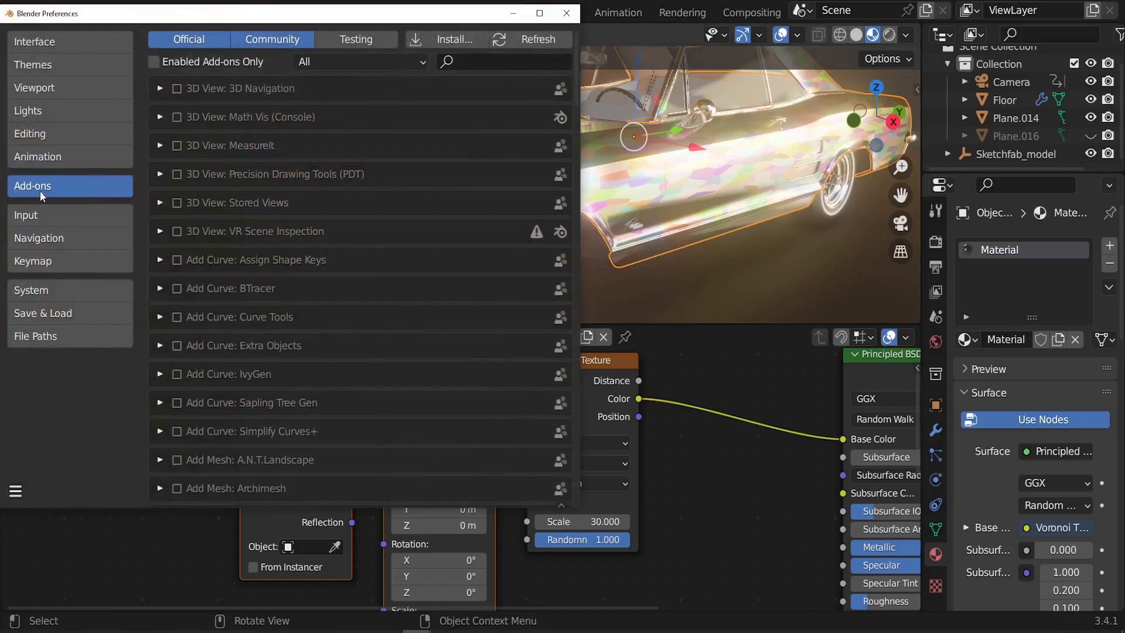
text(wrangl)
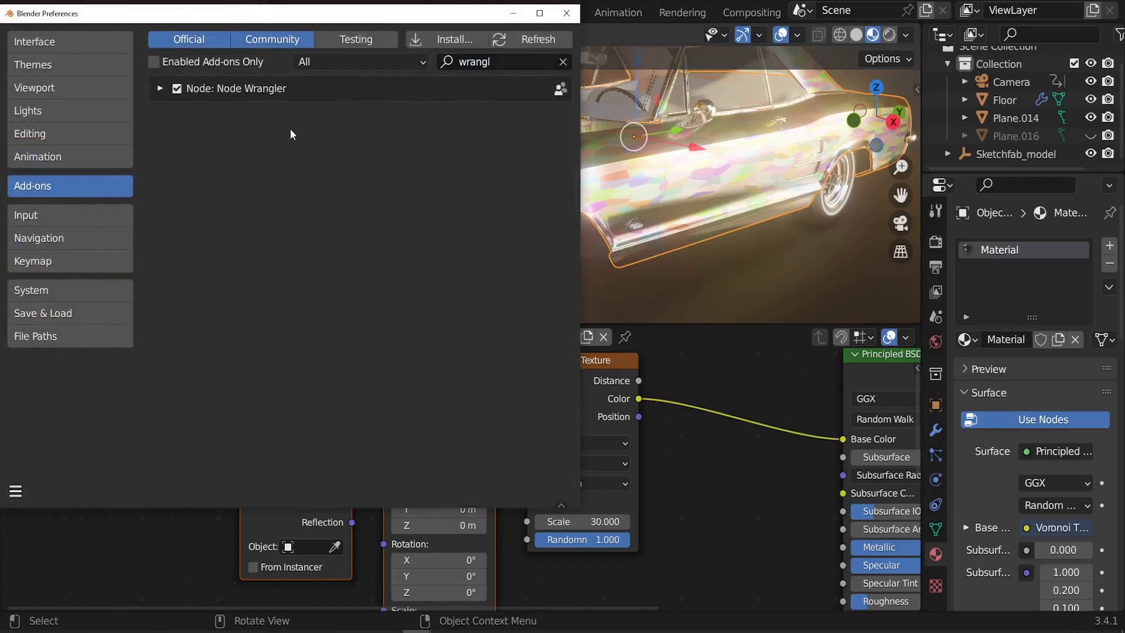
click(565, 13)
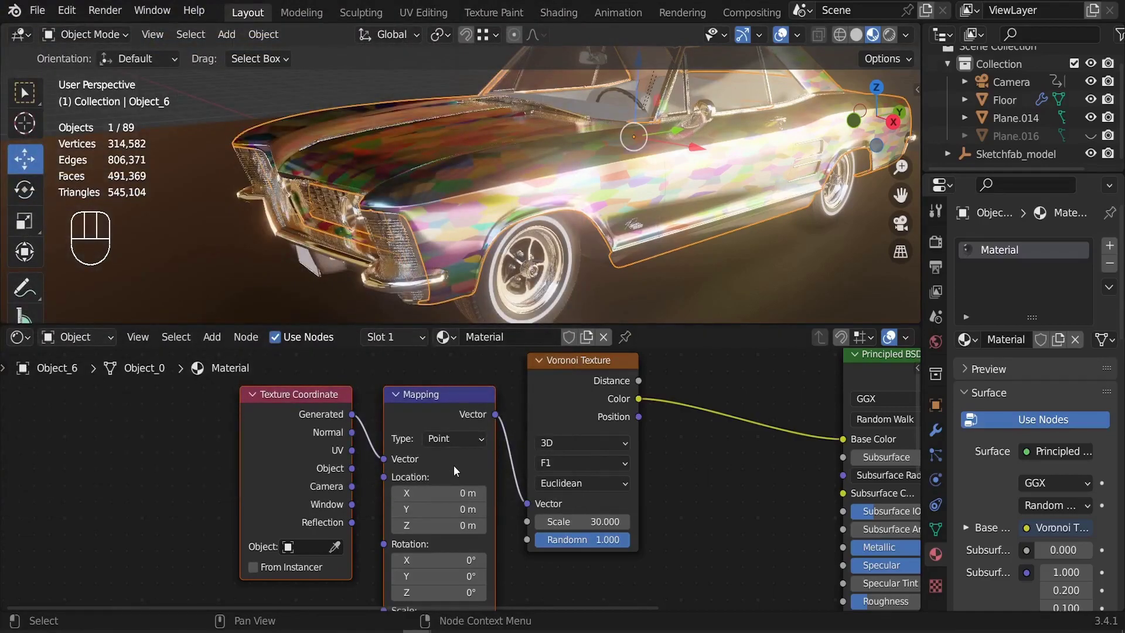
- Connect the Texture Coordinate's Object output to the Mapping node's Vector input in place of Generated
click(306, 415)
middle_drag(326, 440, 335, 438)
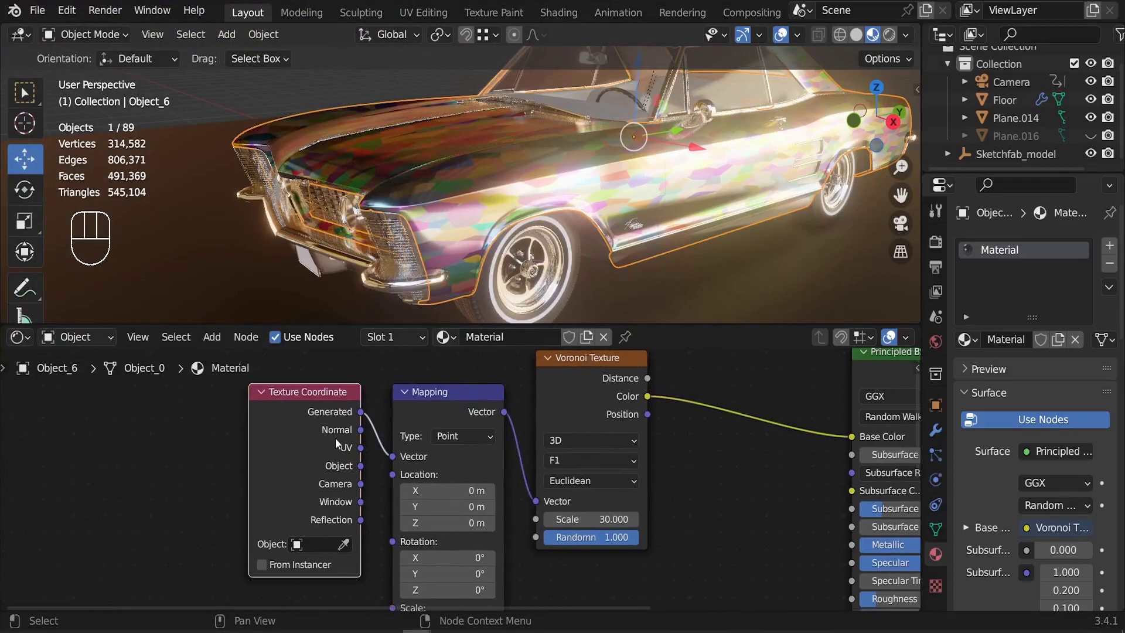
scroll(337, 443, up, 2)
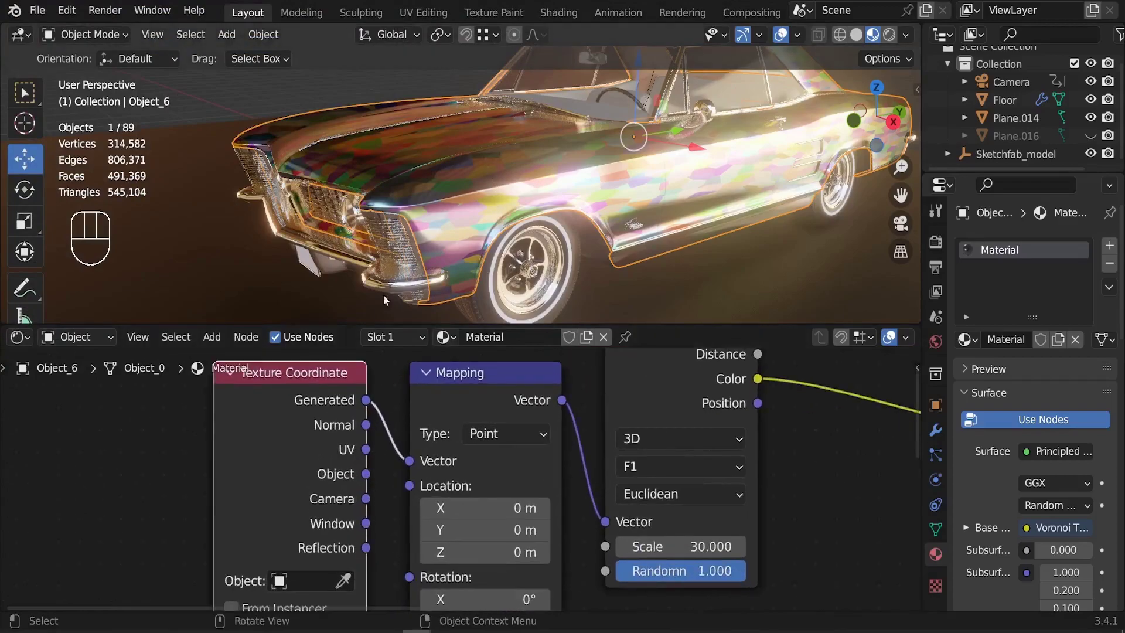
drag(365, 473, 409, 461)
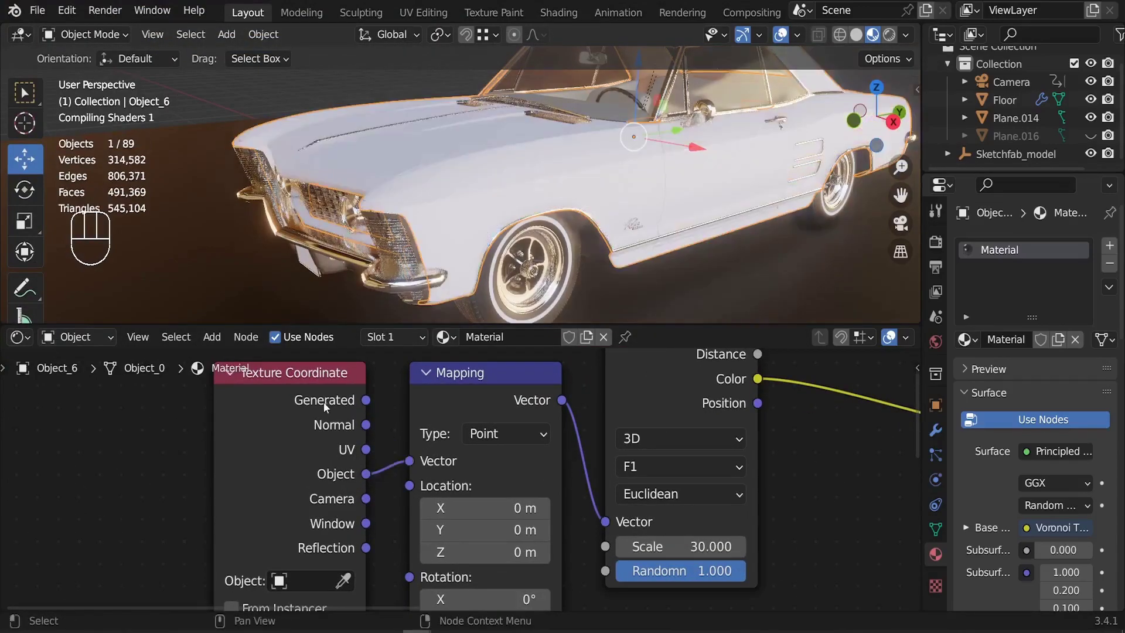
- Set the Voronoi Texture's Scale to 5 and inspect the pattern on the front fender
middle_drag(487, 177, 578, 146)
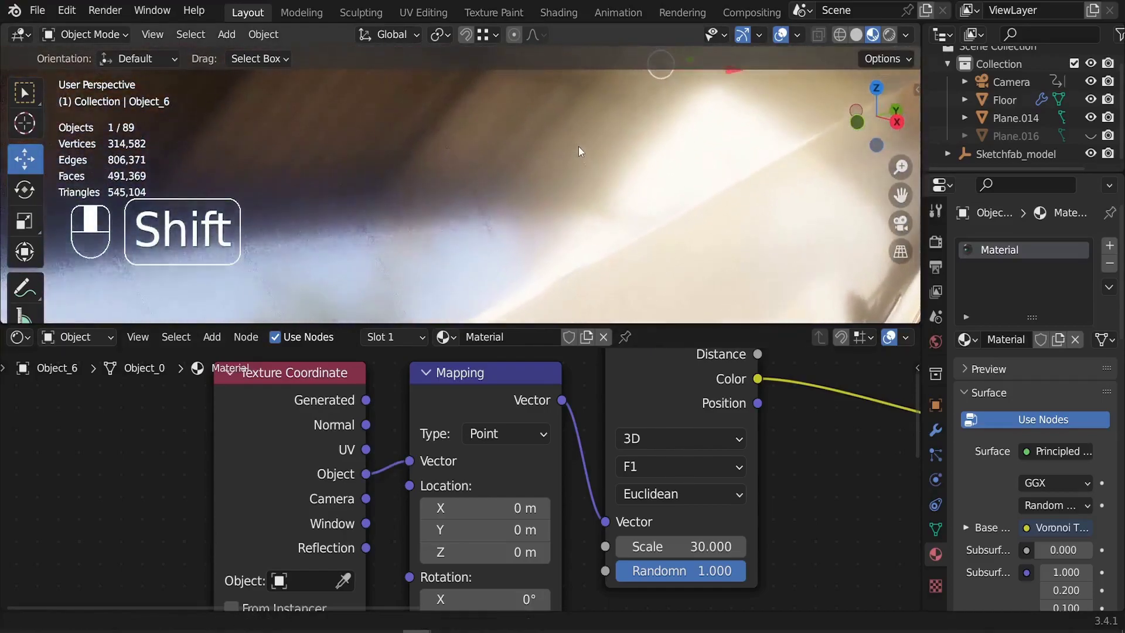
ctrl+middle_drag(581, 192, 588, 230)
click(702, 546)
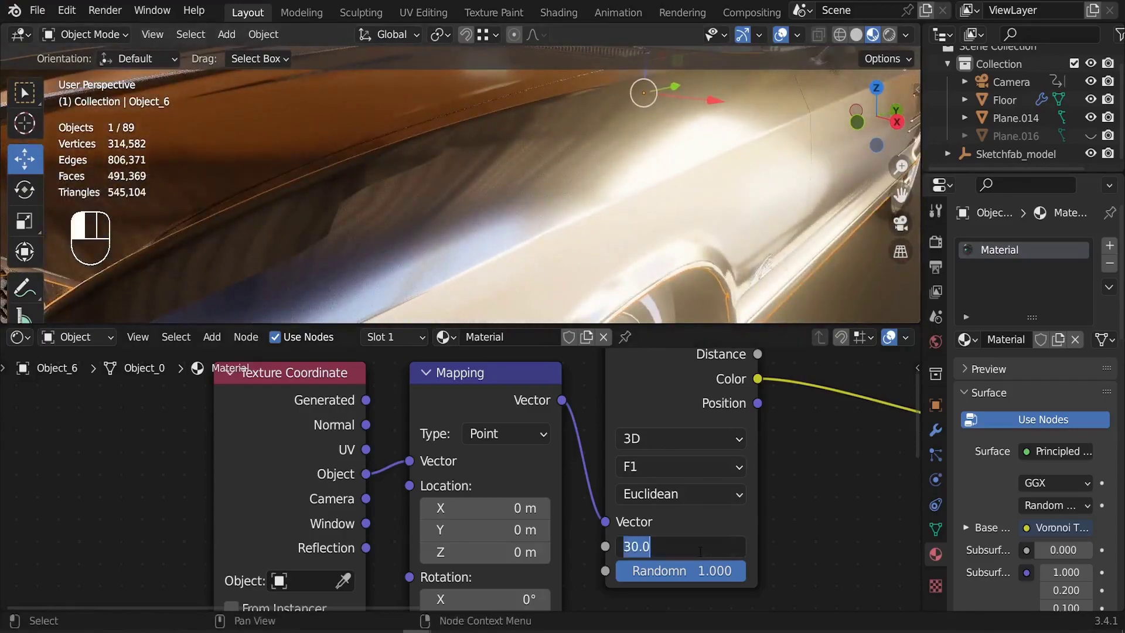
key(Return)
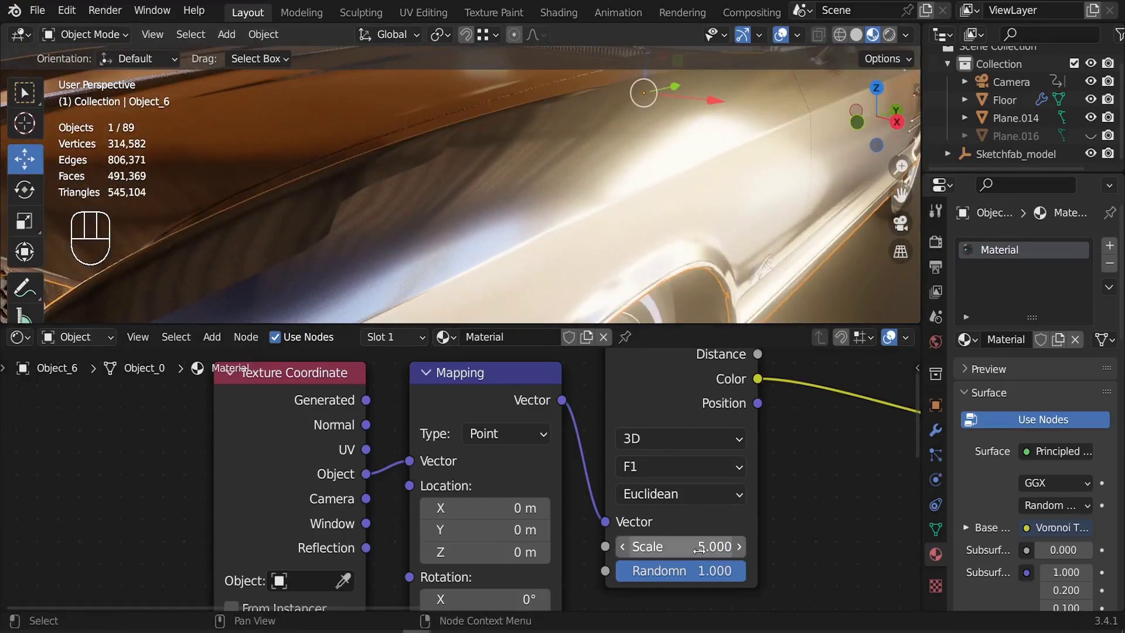
ctrl+middle_drag(481, 106, 494, 254)
- Insert a ColorRamp node between the Voronoi Texture's Color output and the Principled BSDF's Base Color
middle_drag(461, 441, 282, 496)
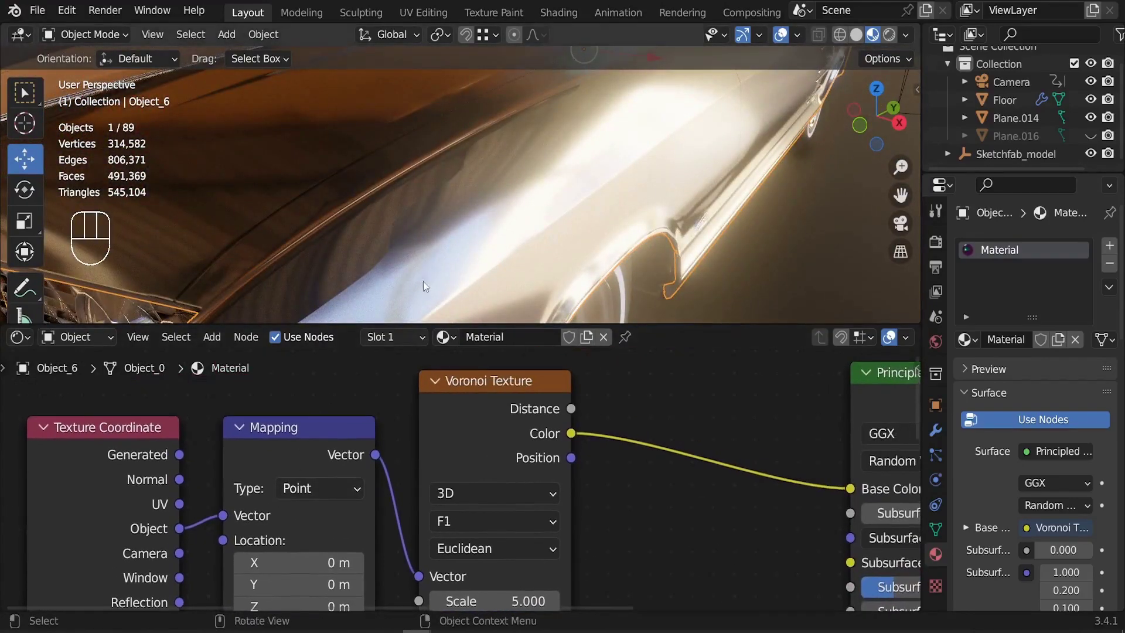
middle_drag(548, 452, 442, 497)
key(shift+a)
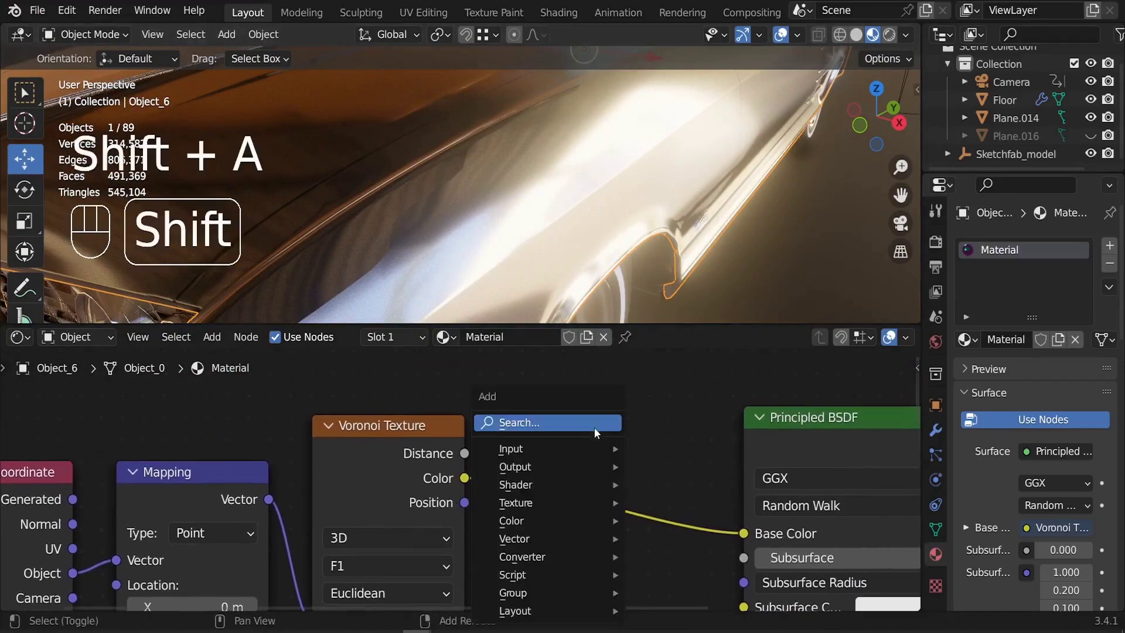
click(595, 426)
text(olo)
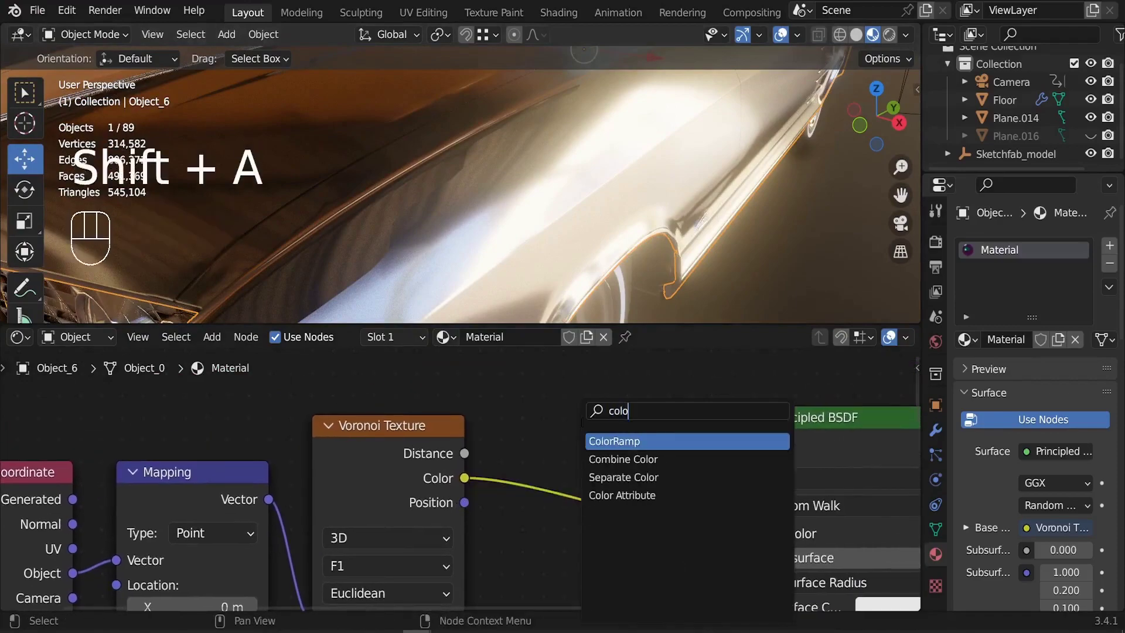
key(Return)
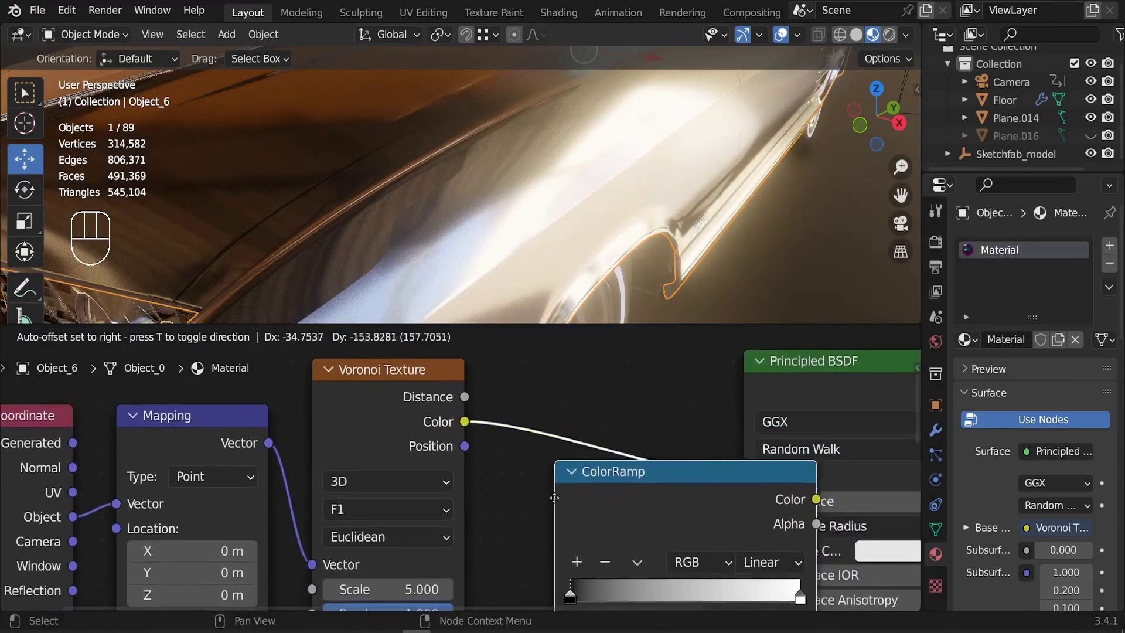
click(553, 436)
scroll(471, 417, down, 2)
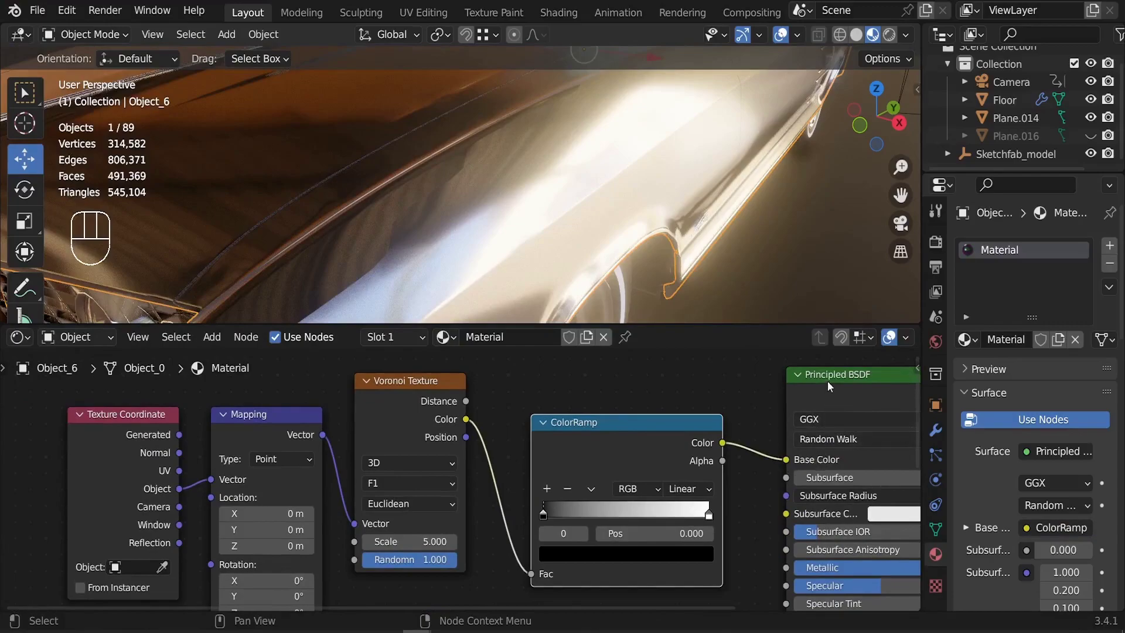
- Move the ColorRamp's black stop to position 0.861, lighten it to a very dark grey, and inspect the flakes up close
middle_drag(461, 209, 442, 151)
scroll(454, 189, down, 5)
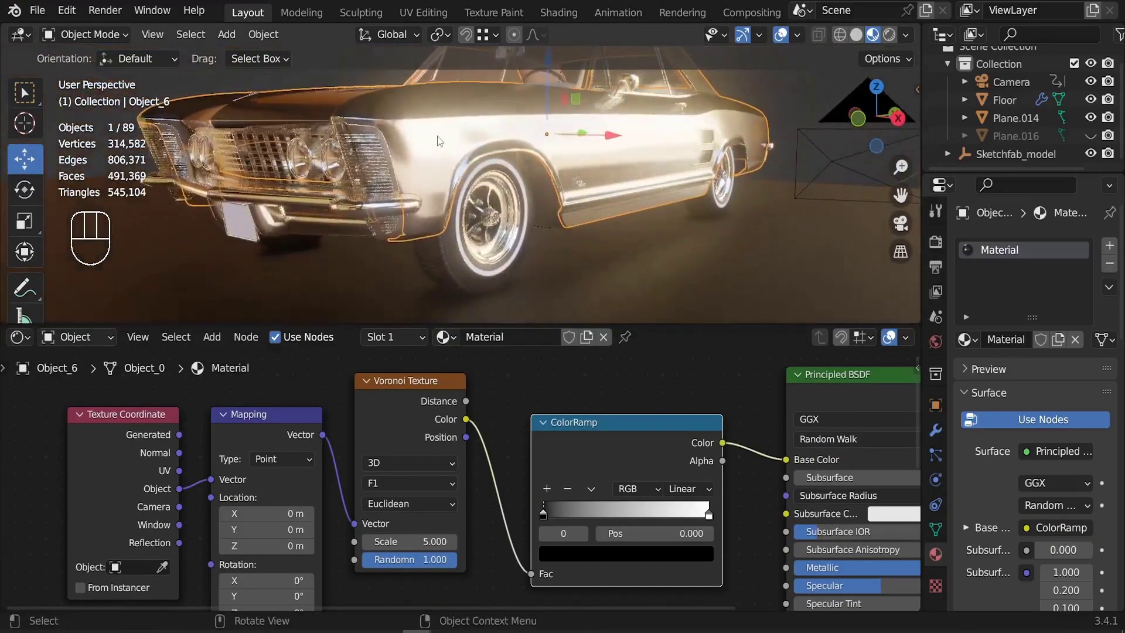
scroll(441, 151, up, 4)
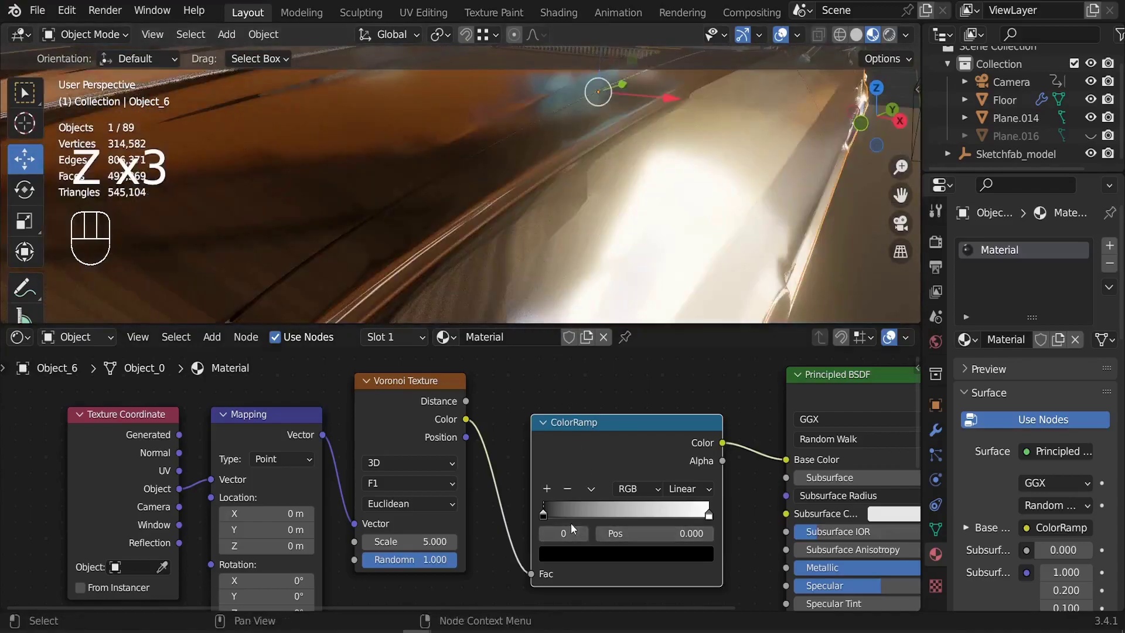
scroll(571, 529, up, 3)
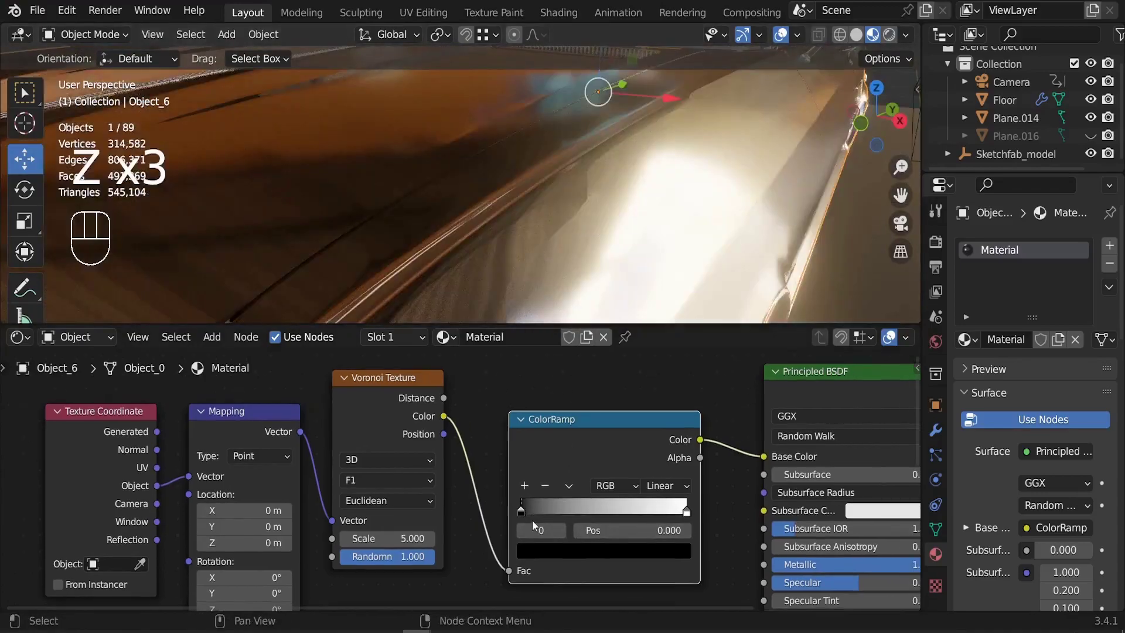
drag(512, 506, 705, 508)
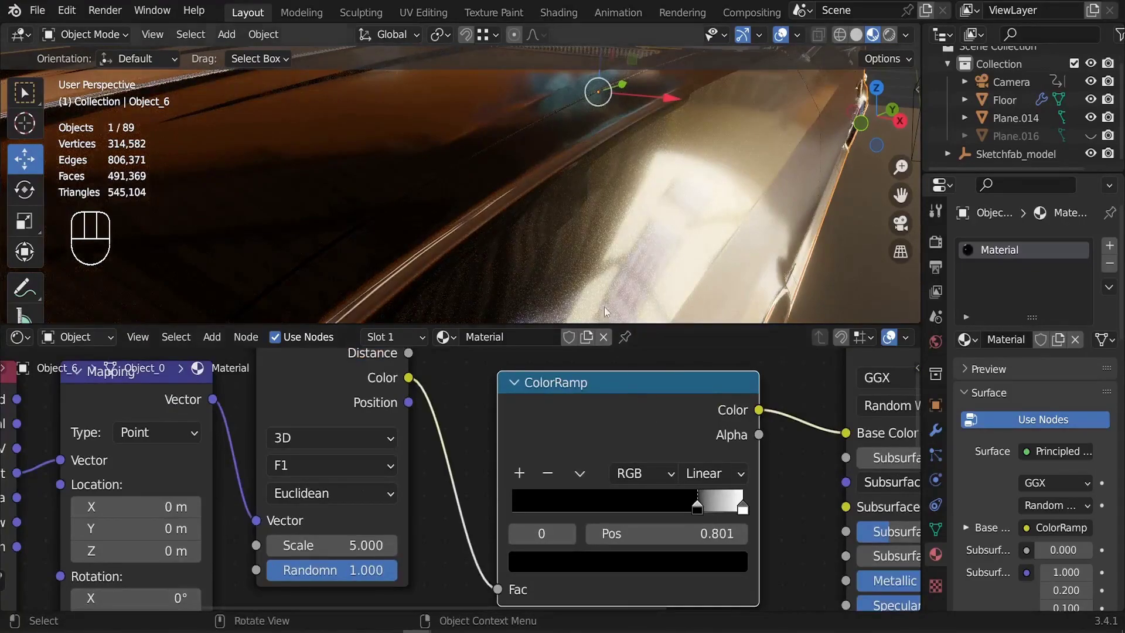
middle_drag(604, 307, 580, 206)
scroll(578, 237, down, 4)
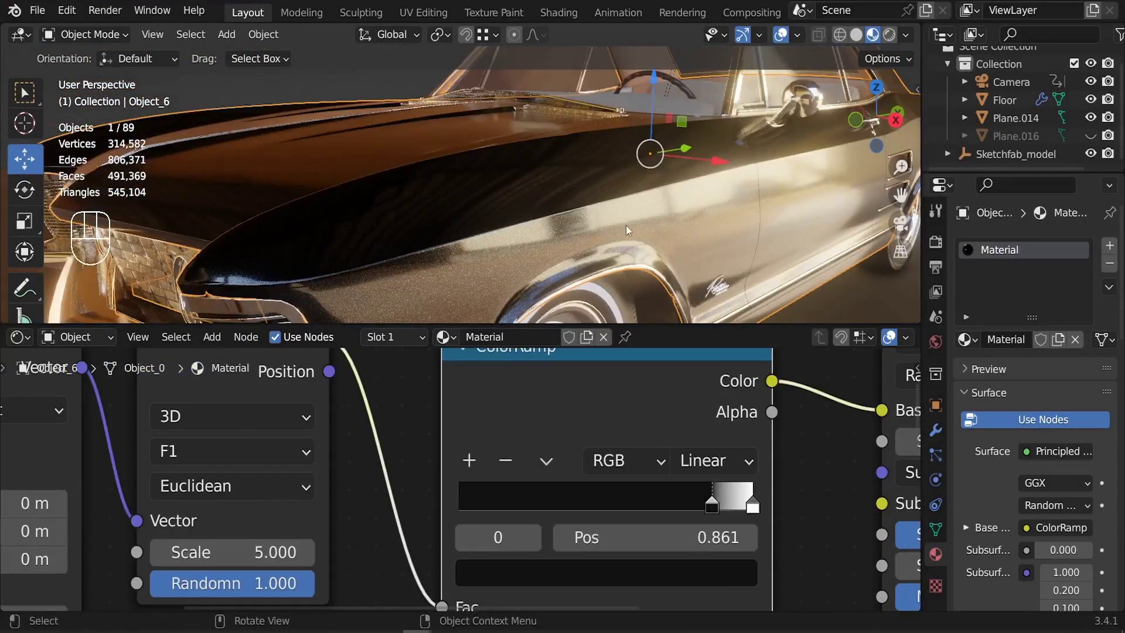
middle_drag(663, 232, 640, 209)
ctrl+middle_drag(504, 190, 533, 181)
middle_drag(640, 192, 615, 170)
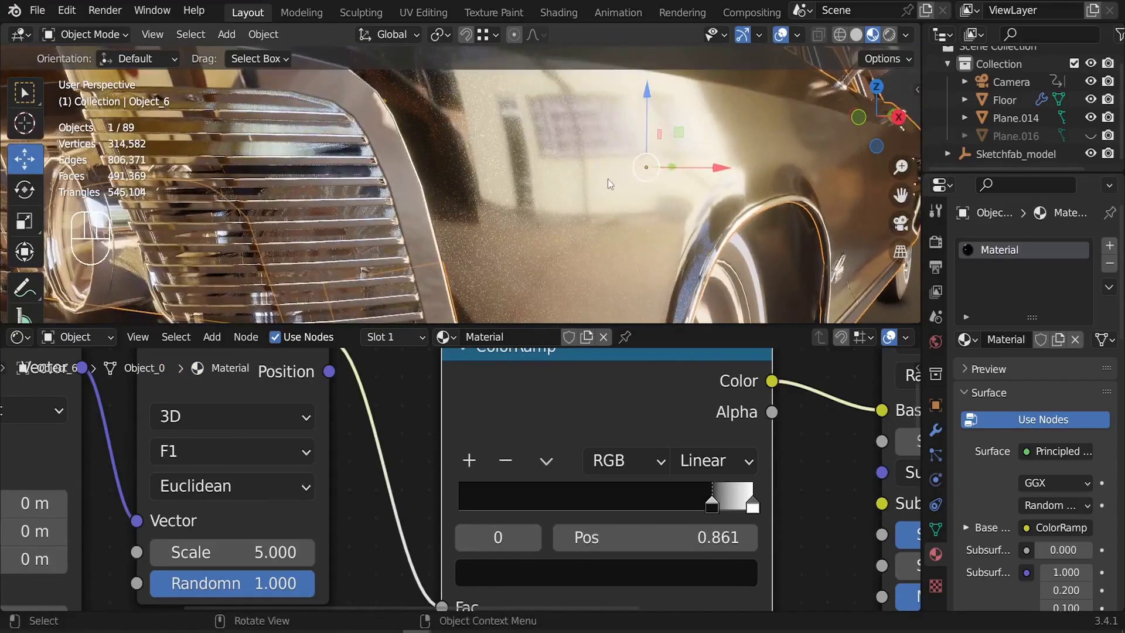
- Move the Texture Coordinate, Mapping and Voronoi Texture nodes together away from the ColorRamp to make room between them
scroll(510, 438, down, 2)
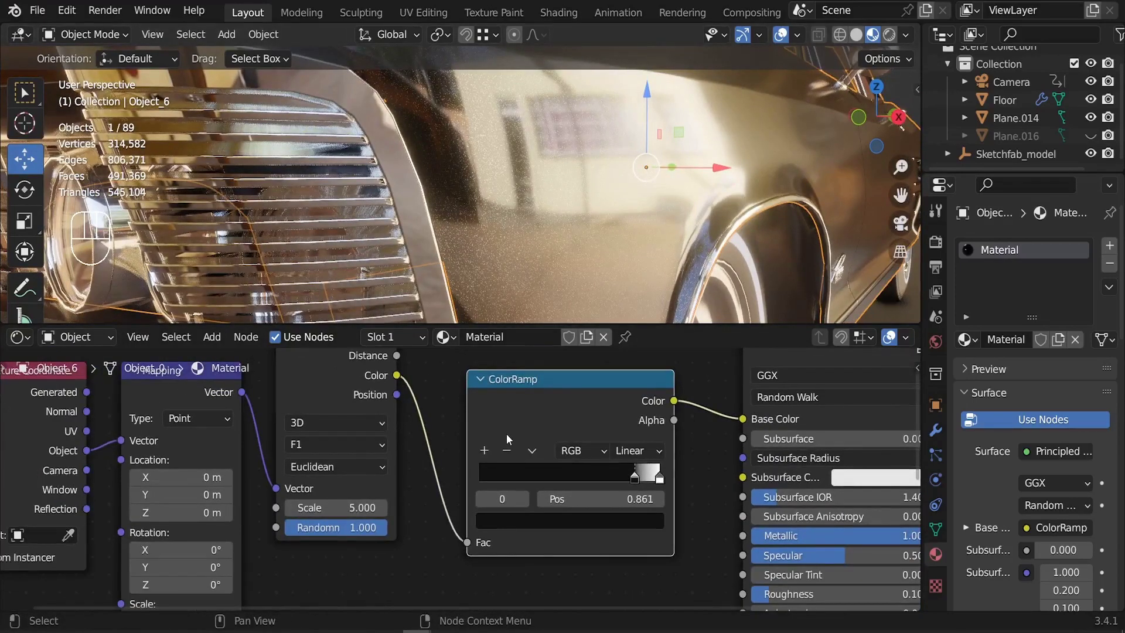
scroll(493, 413, down, 6)
middle_drag(493, 412, 526, 389)
middle_drag(471, 438, 506, 456)
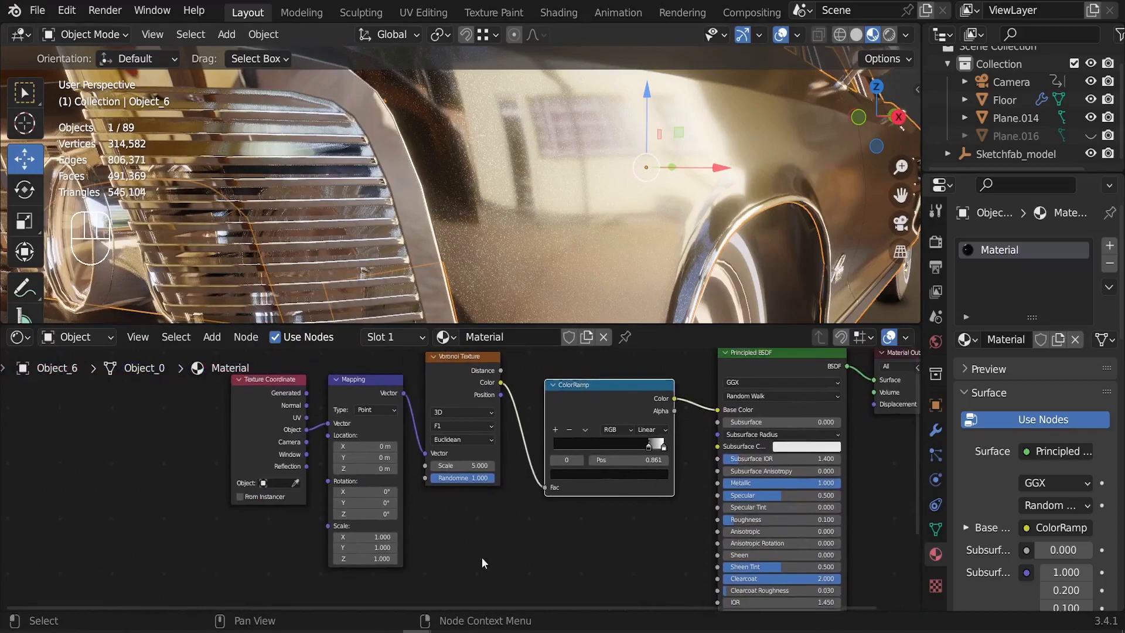
drag(489, 565, 234, 451)
drag(454, 359, 377, 433)
middle_drag(432, 455, 418, 433)
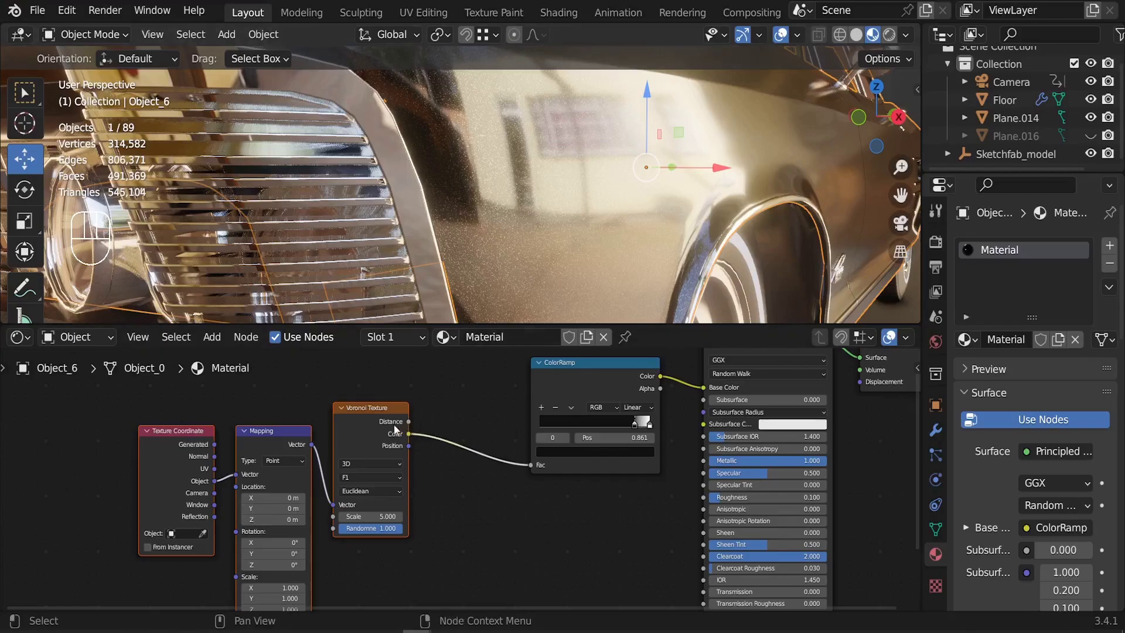
- Move the Texture Coordinate, Mapping and Voronoi Texture nodes slightly down and deselect them
middle_drag(394, 425, 250, 405)
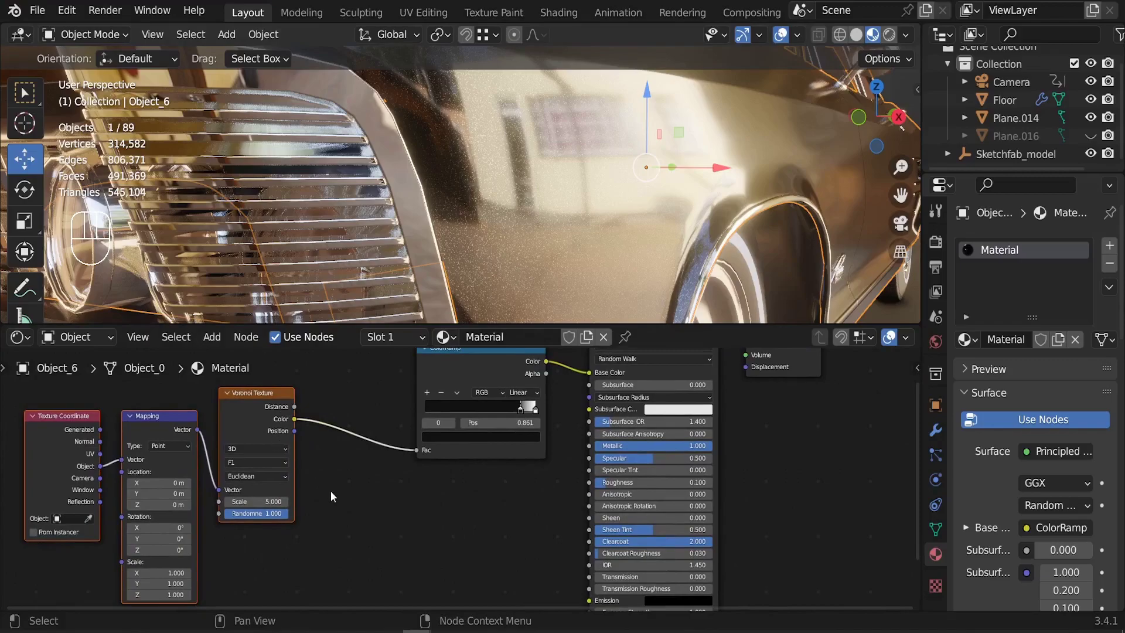
drag(252, 412, 250, 440)
middle_drag(376, 496, 327, 467)
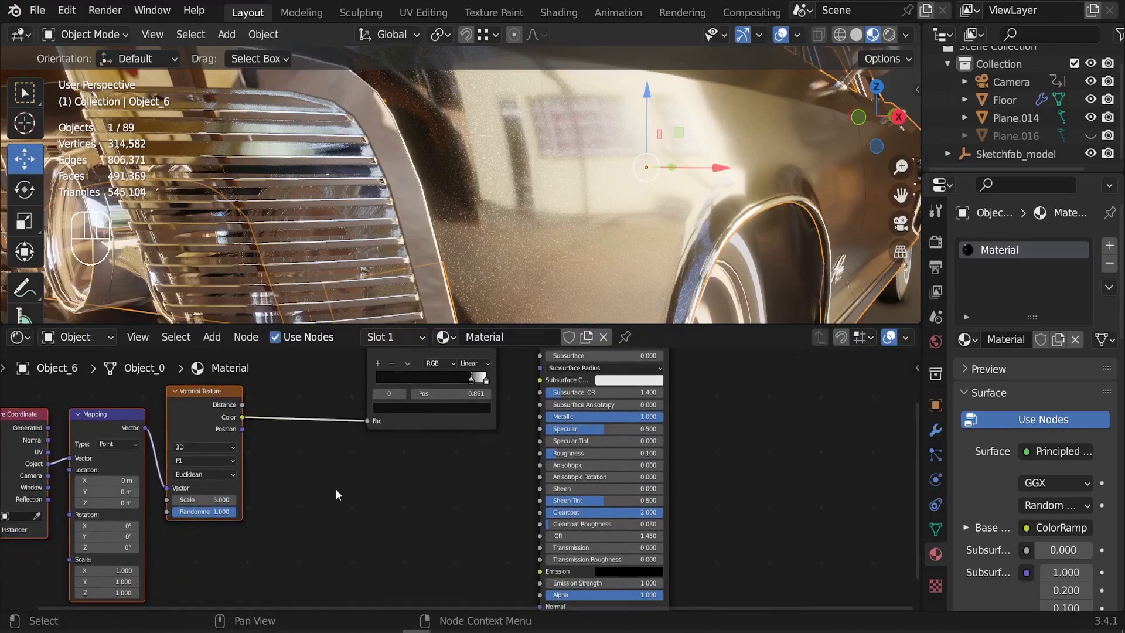
click(334, 486)
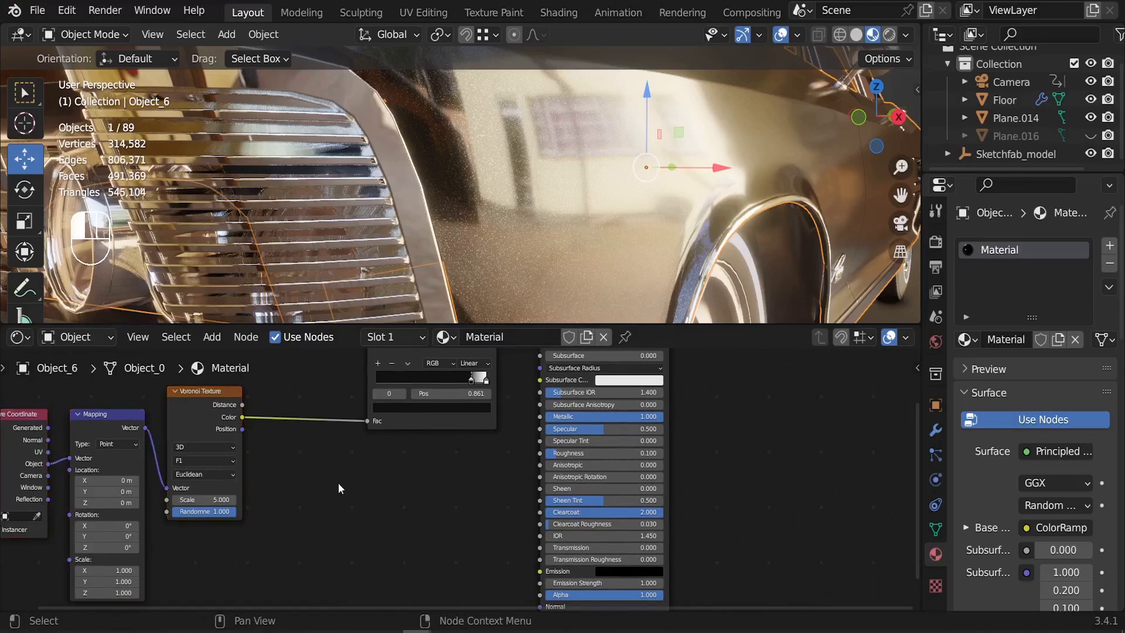
- Add a Separate Color node below the ColorRamp and connect the Voronoi Texture's Color output to its Color input
scroll(343, 486, up, 2)
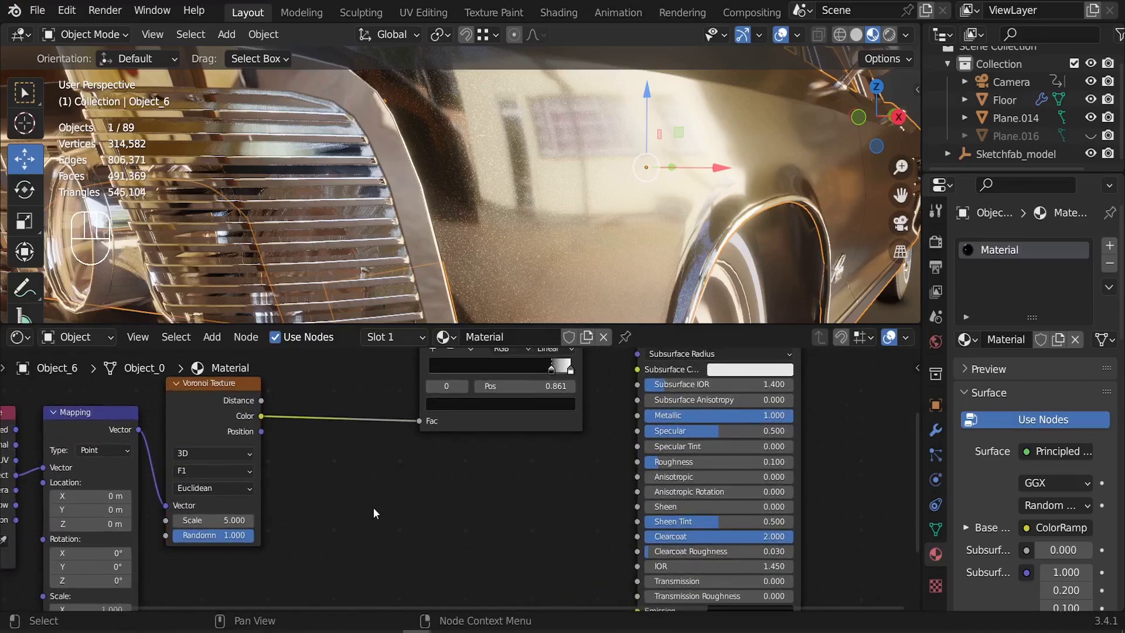
key(shift+a)
click(361, 424)
text(sepac)
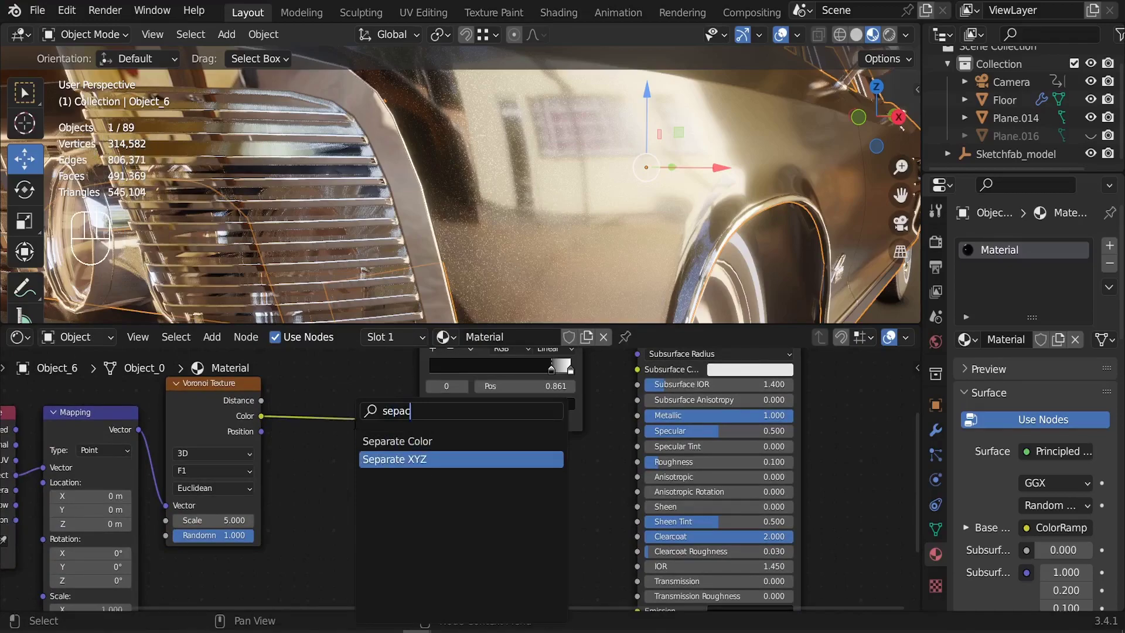
key(Return)
click(358, 476)
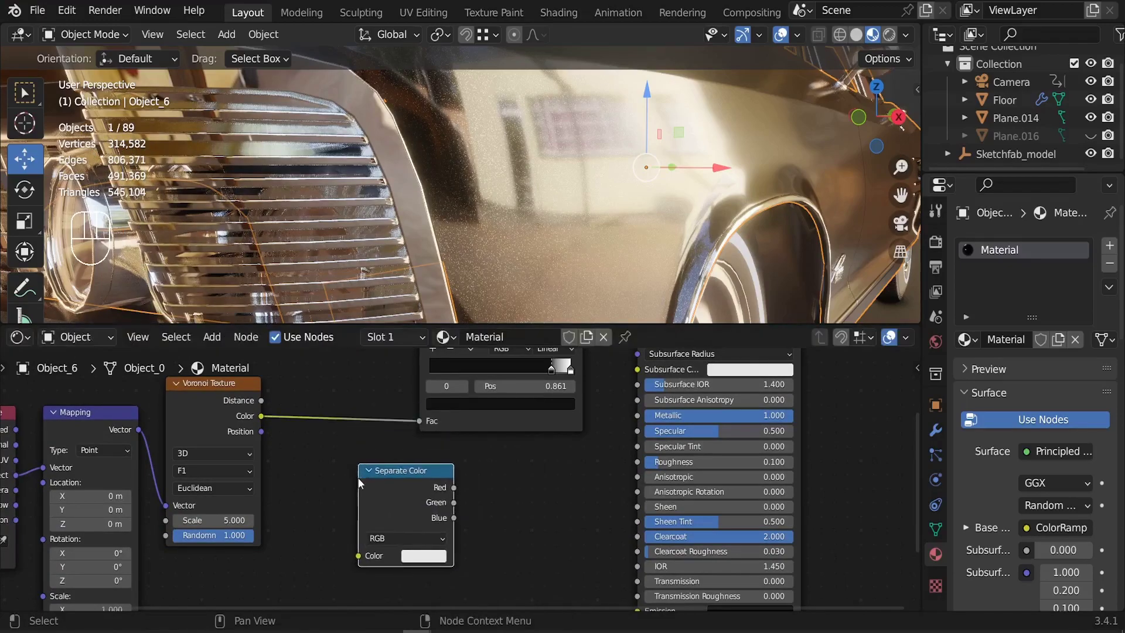
middle_drag(269, 432, 302, 427)
drag(296, 411, 393, 551)
- Connect the Separate Color's Blue output to the Principled BSDF's Base Color, and line up the ColorRamp and Separate Color nodes
middle_drag(376, 496, 270, 556)
scroll(284, 530, down, 4)
middle_drag(338, 534, 395, 510)
drag(395, 511, 546, 400)
drag(452, 382, 383, 378)
scroll(492, 205, down, 6)
mouse_move(498, 196)
middle_down()
mouse_move(532, 233)
mouse_move(565, 228)
mouse_move(514, 202)
middle_up()
middle_drag(478, 436, 497, 419)
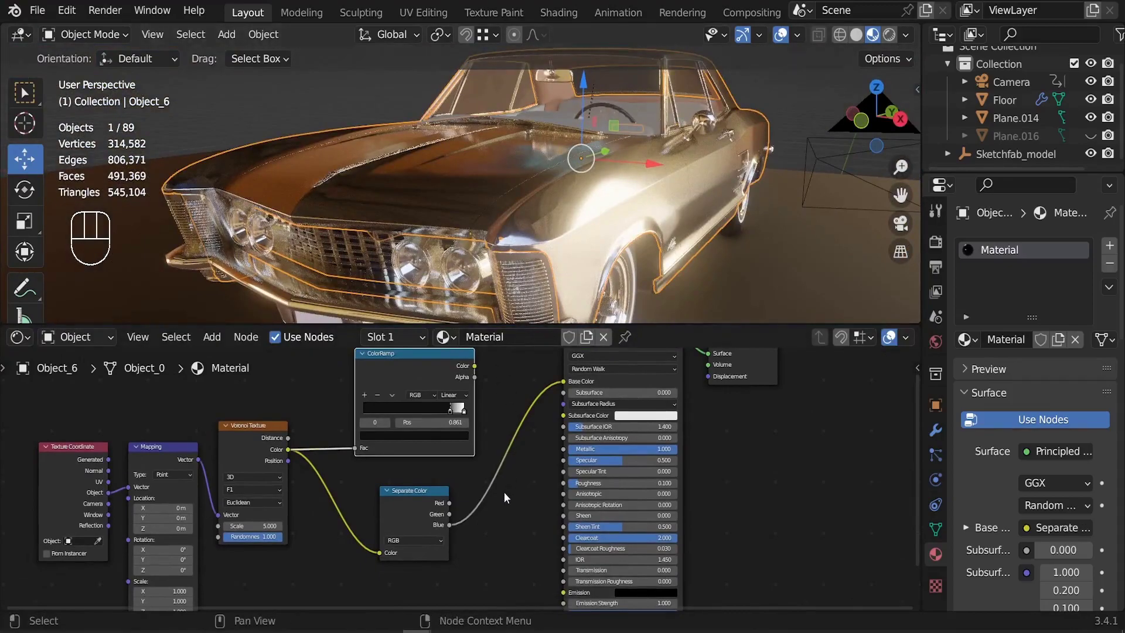
middle_drag(505, 496, 501, 486)
drag(415, 481, 391, 483)
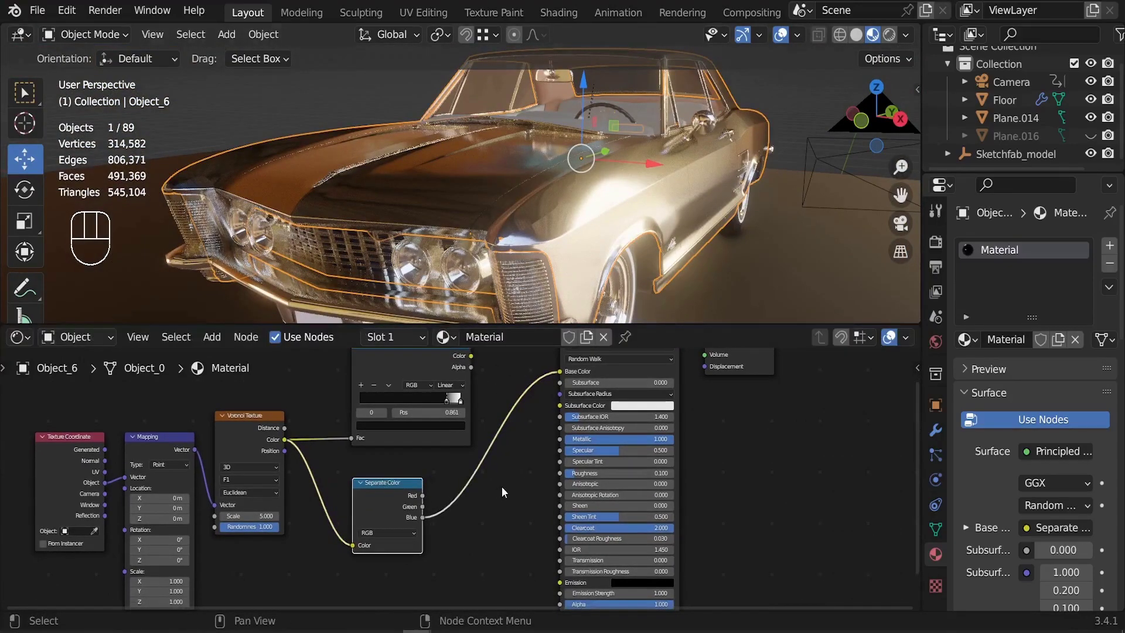
- Insert a Combine Color node on the link between the Separate Color's Blue output and the Principled BSDF's Base Color
key(shift+a)
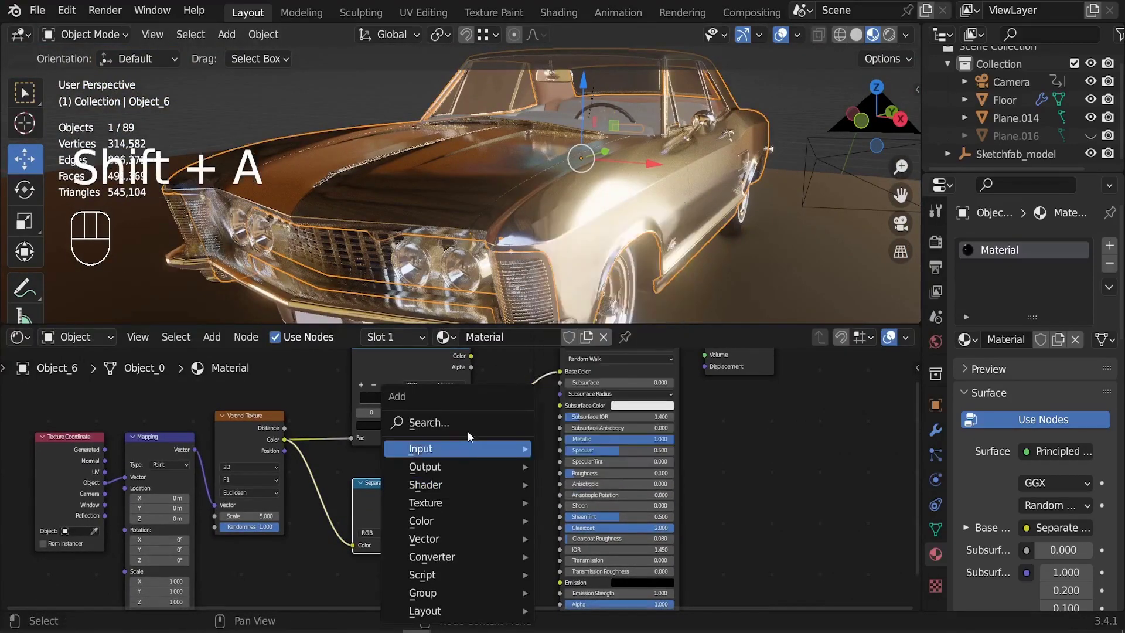
click(457, 422)
text(com)
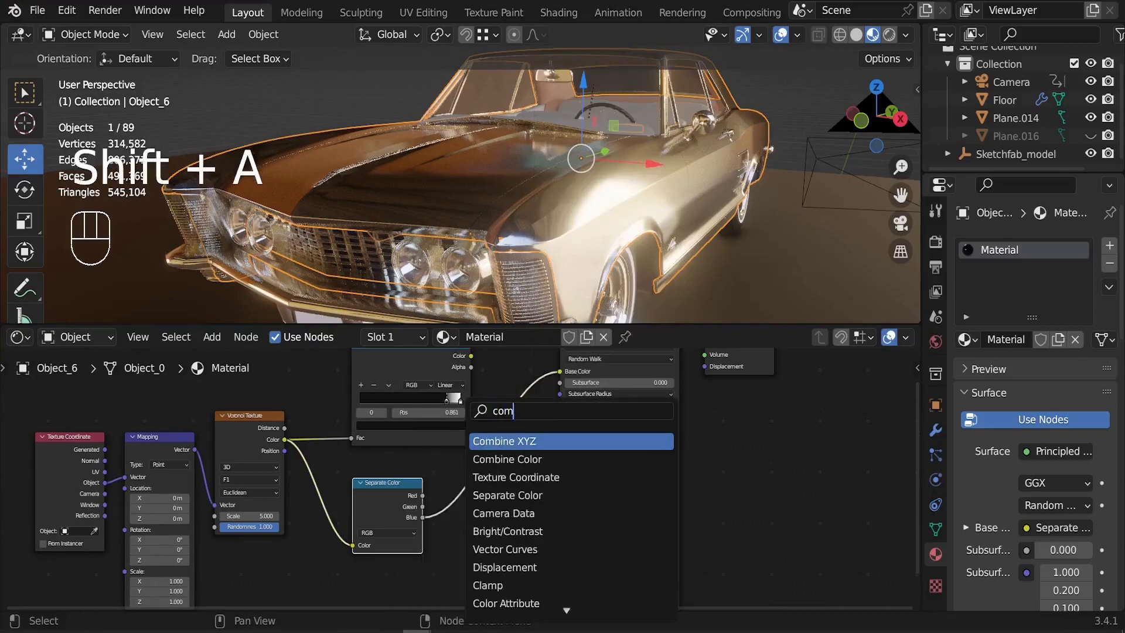
click(507, 459)
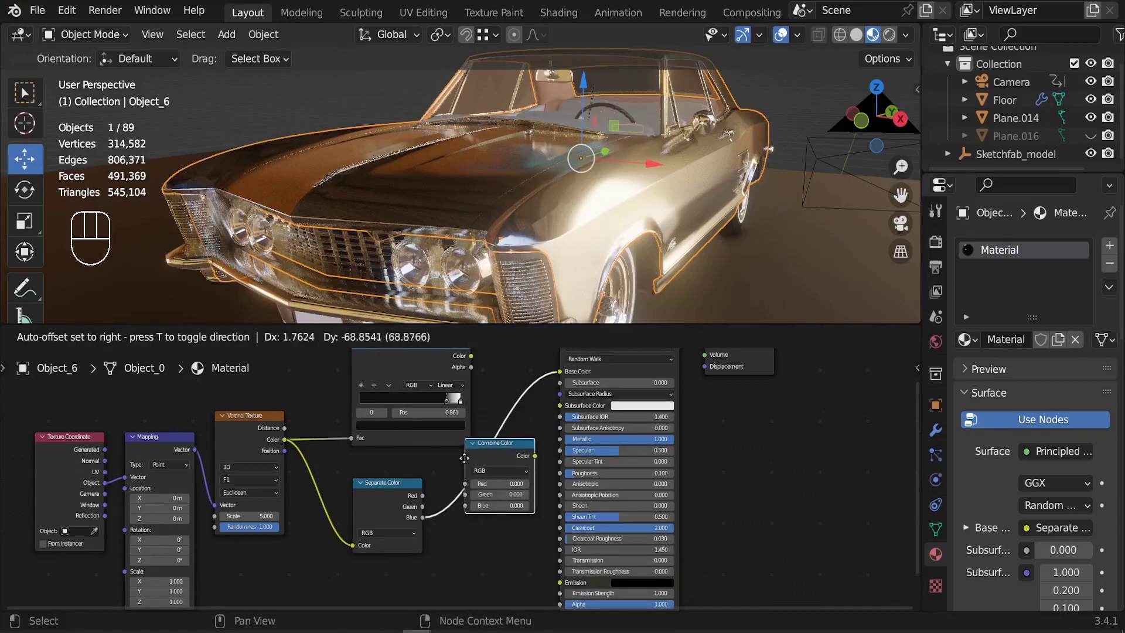
click(451, 484)
- Reroute the Separate Color's Blue output from the Combine Color's Red input to its Blue input, and inspect the flakes up close
scroll(487, 549, up, 2)
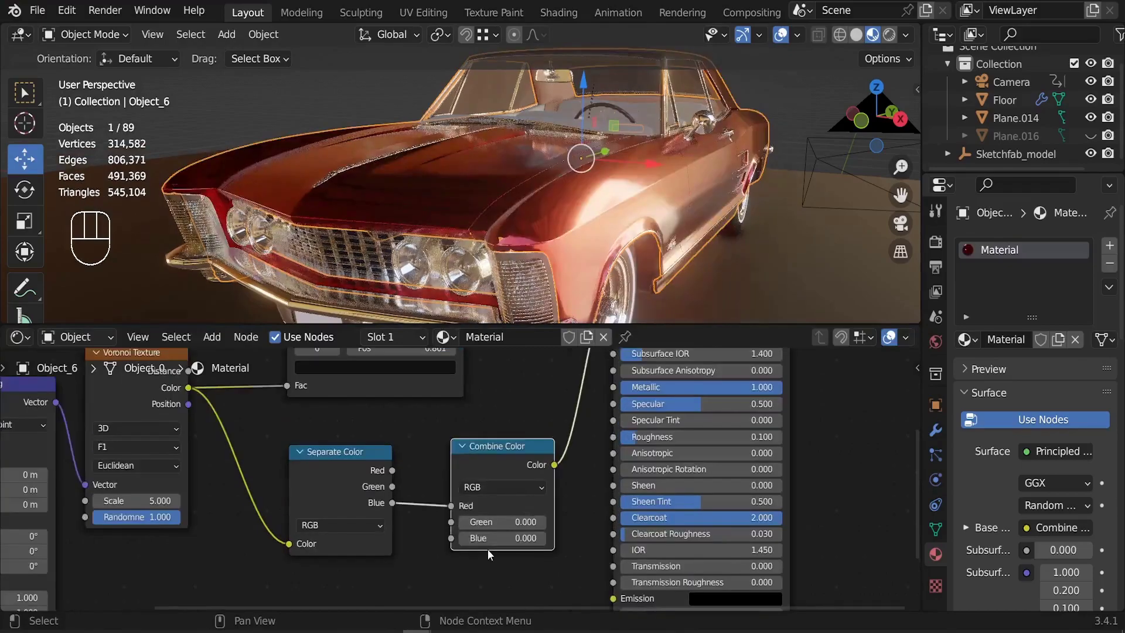
scroll(386, 508, up, 2)
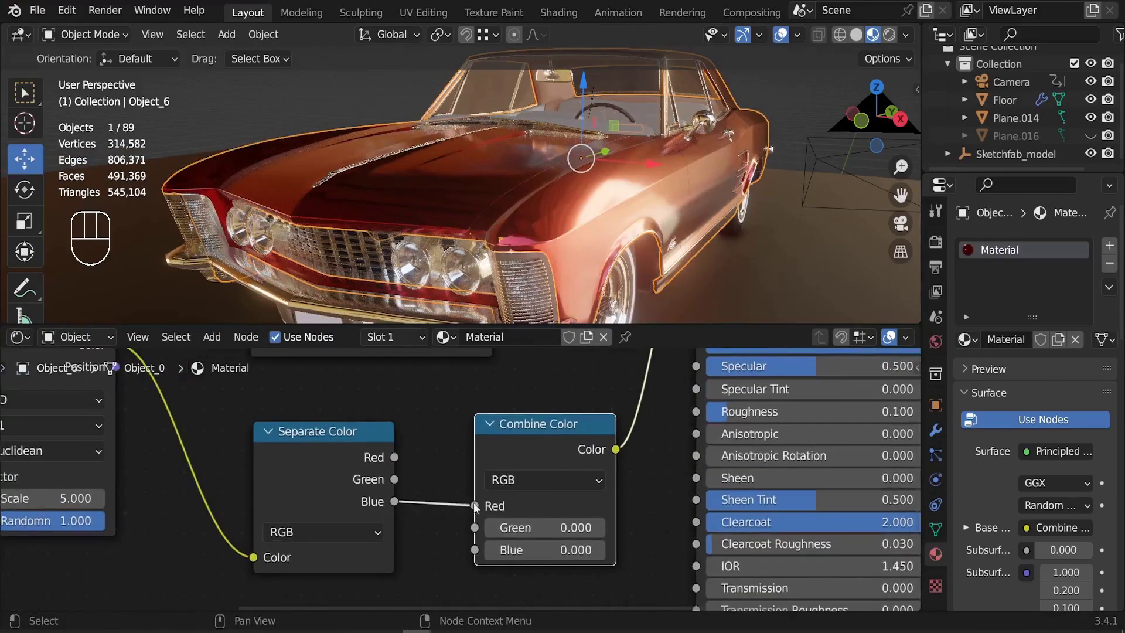
drag(473, 508, 475, 549)
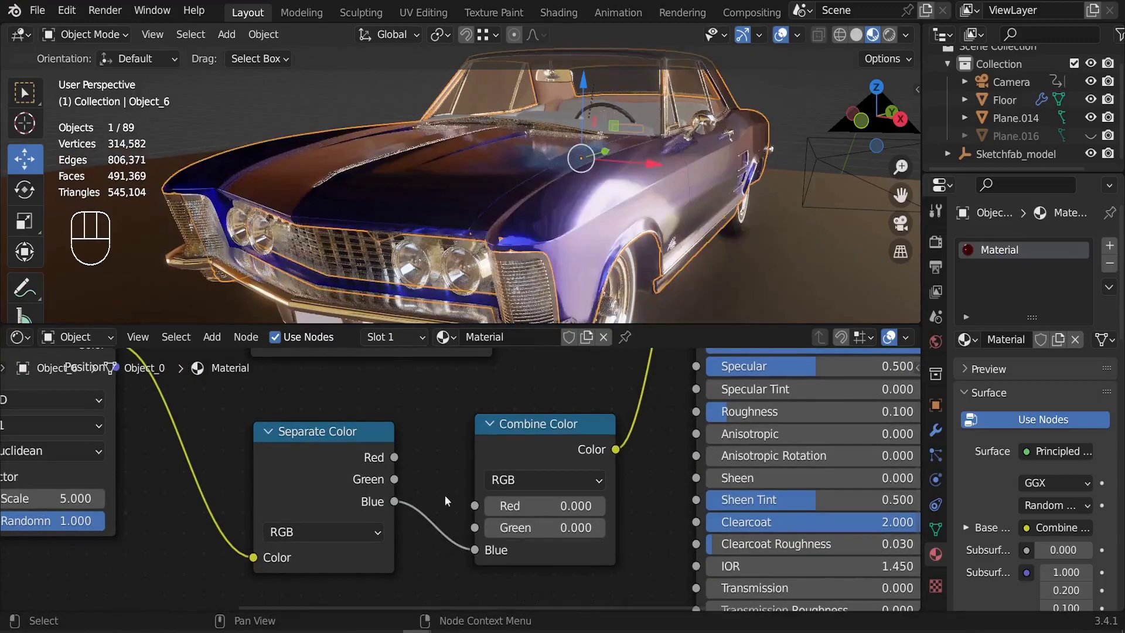
middle_drag(509, 282, 473, 205)
ctrl+middle_drag(473, 205, 477, 160)
scroll(390, 463, down, 6)
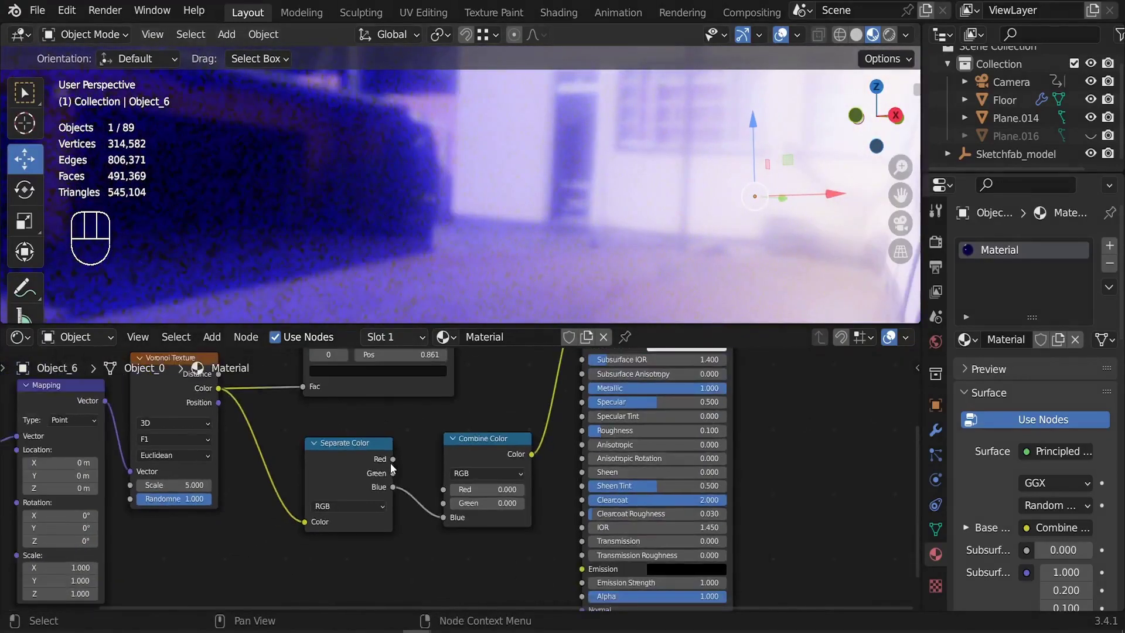
- Move the Principled BSDF and Material Output nodes farther away from the Combine Color node to make room between them
drag(502, 494, 474, 469)
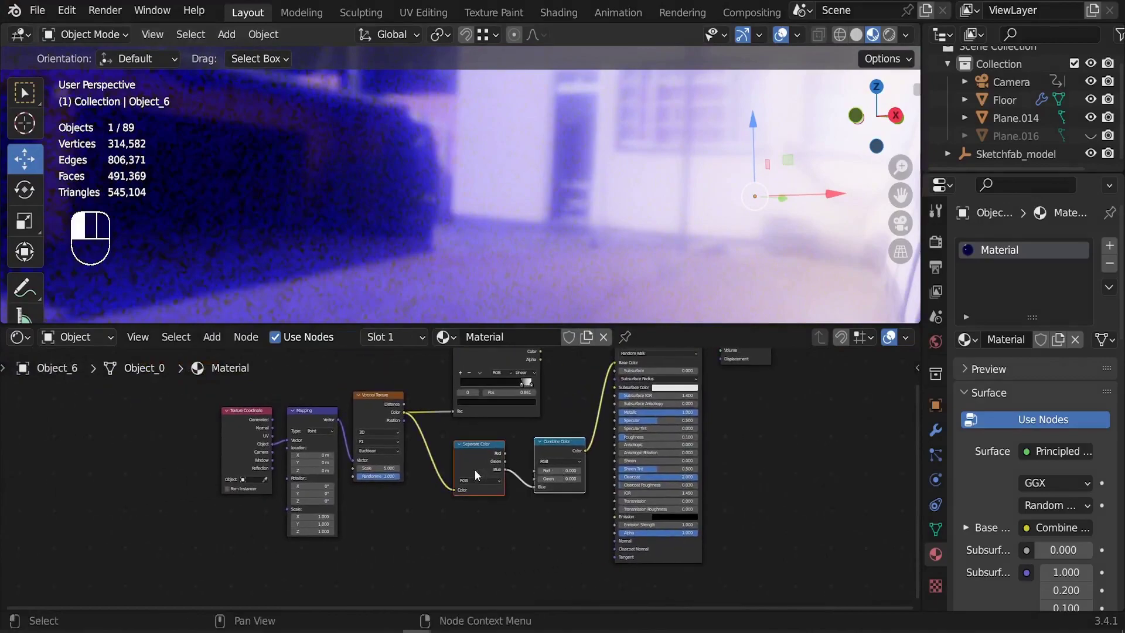
middle_drag(518, 505, 522, 495)
drag(761, 497, 733, 459)
right_click(732, 459)
click(618, 477)
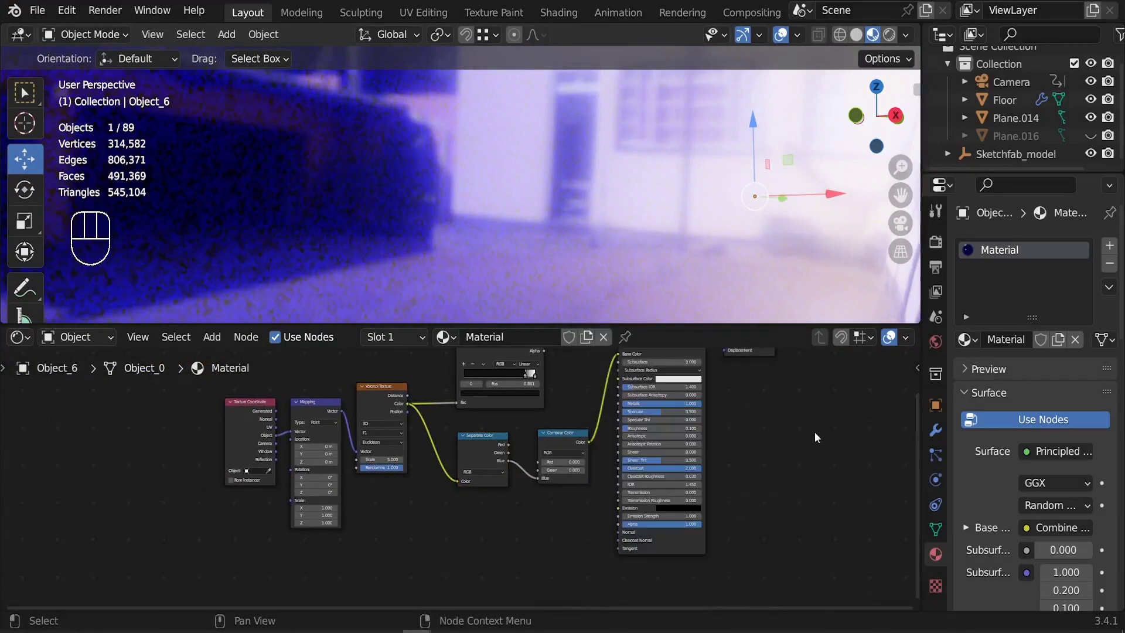
drag(649, 383, 736, 433)
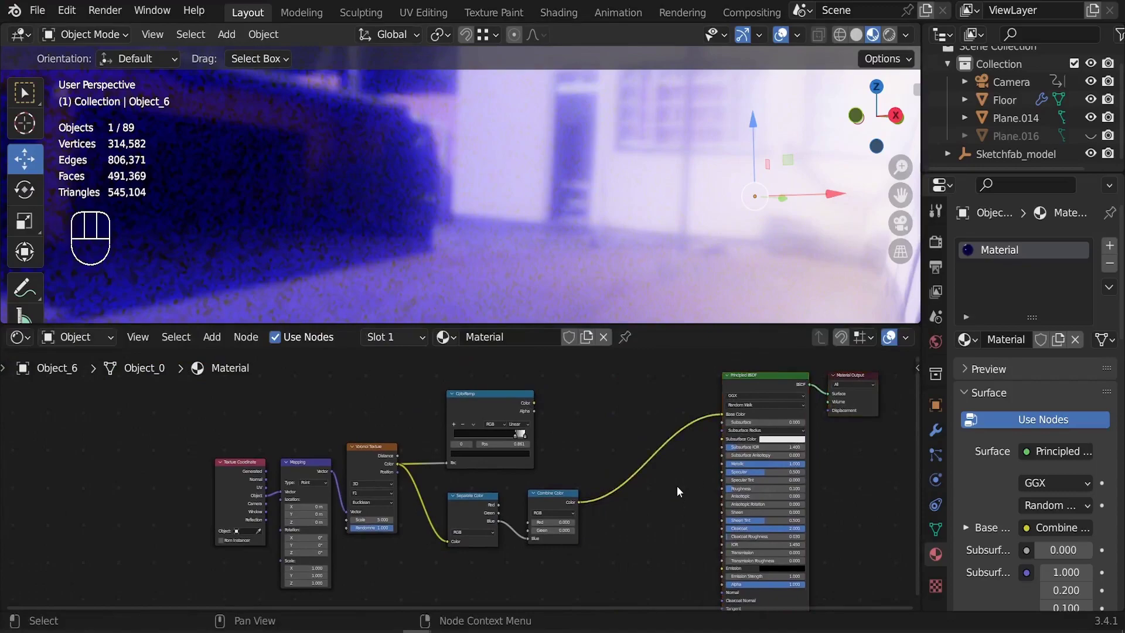
- Add a Normal Map node between the Combine Color and Principled BSDF nodes
key(shift+a)
click(604, 422)
text(norma)
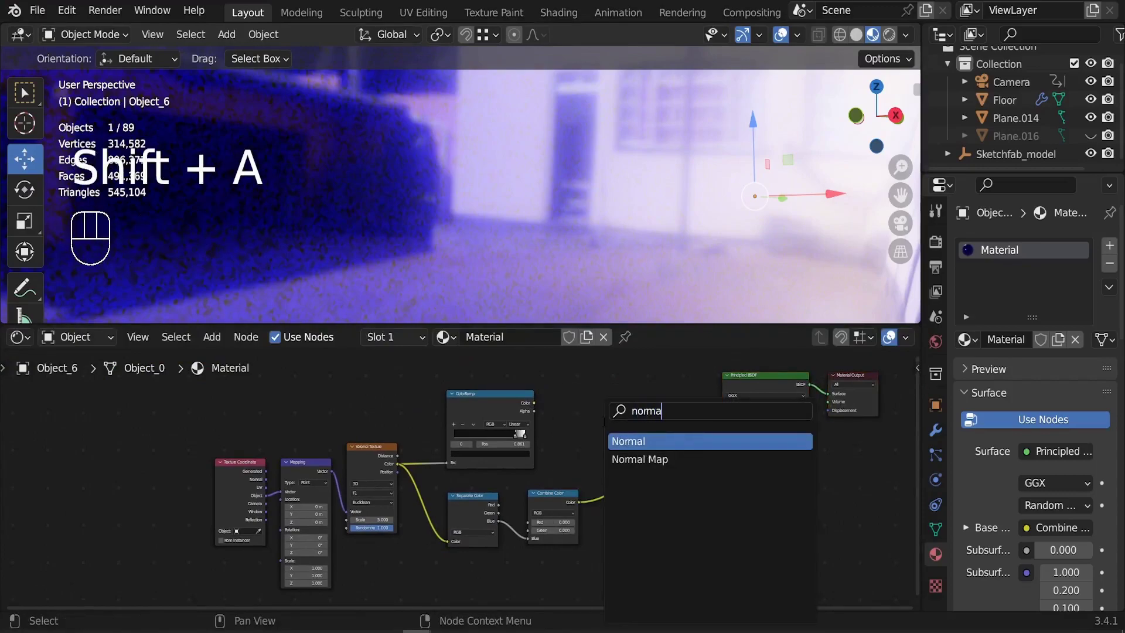
key(Down)
key(Return)
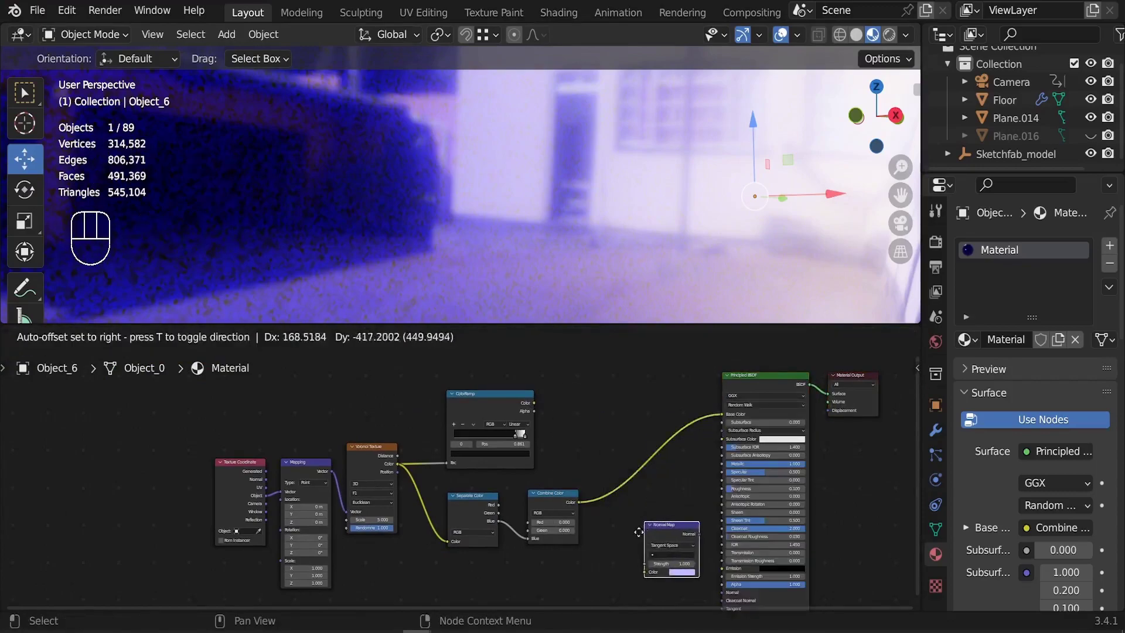
click(601, 518)
- Connect the Combine Color's output to the Normal Map's Color input, and the Normal Map's output to the Principled BSDF's Normal input
drag(577, 502, 628, 576)
key(Escape)
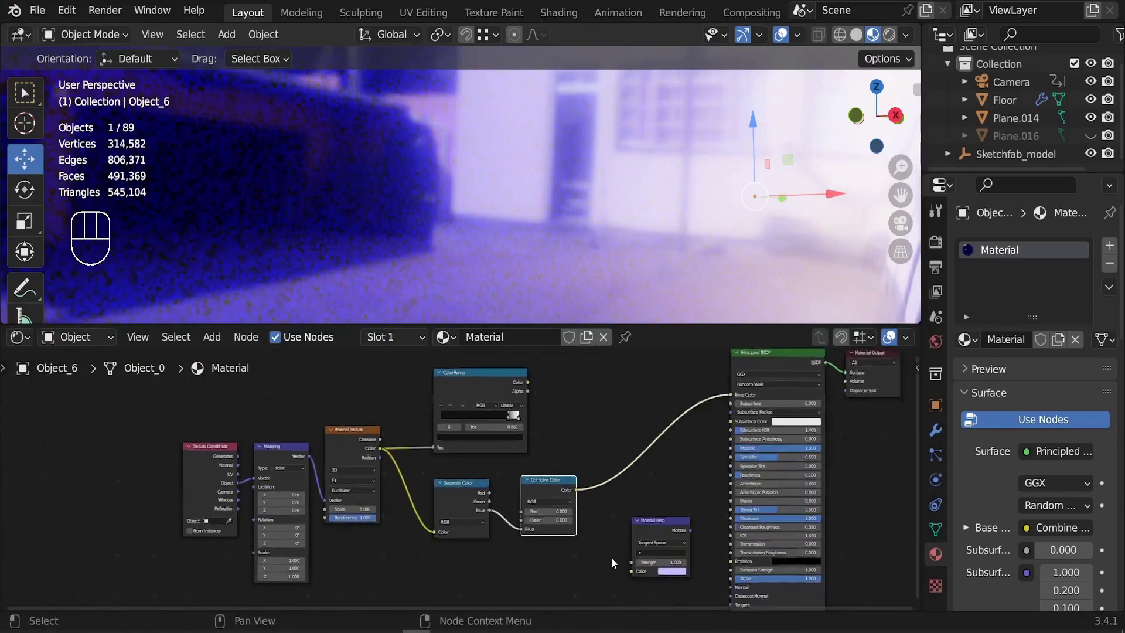
scroll(609, 556, up, 4)
drag(510, 370, 567, 473)
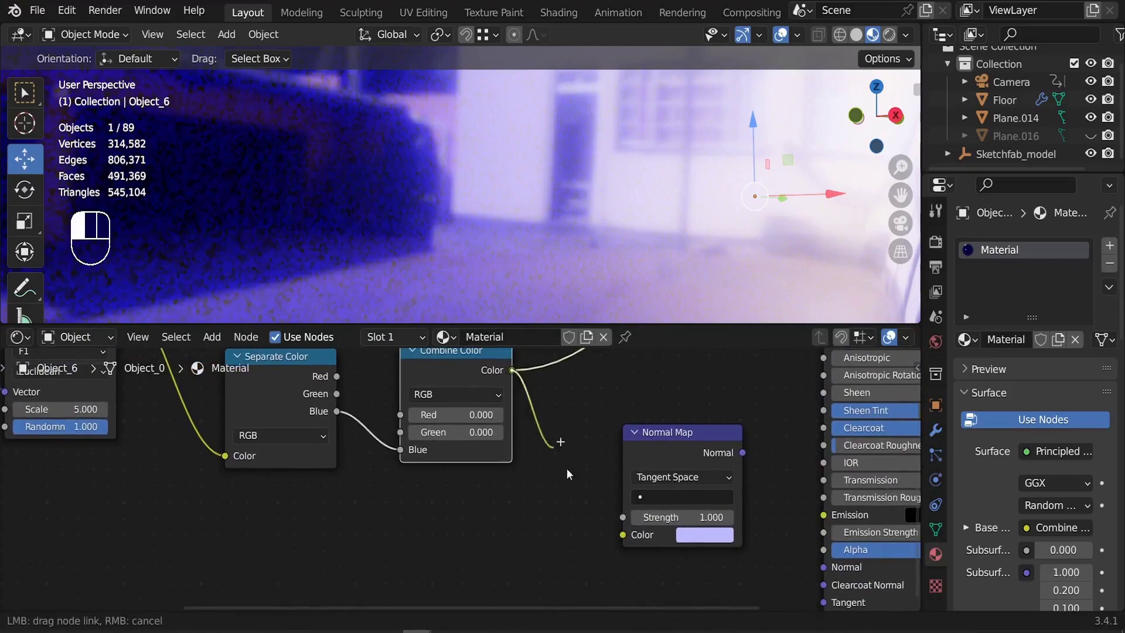
drag(618, 534, 621, 535)
middle_drag(621, 534, 484, 502)
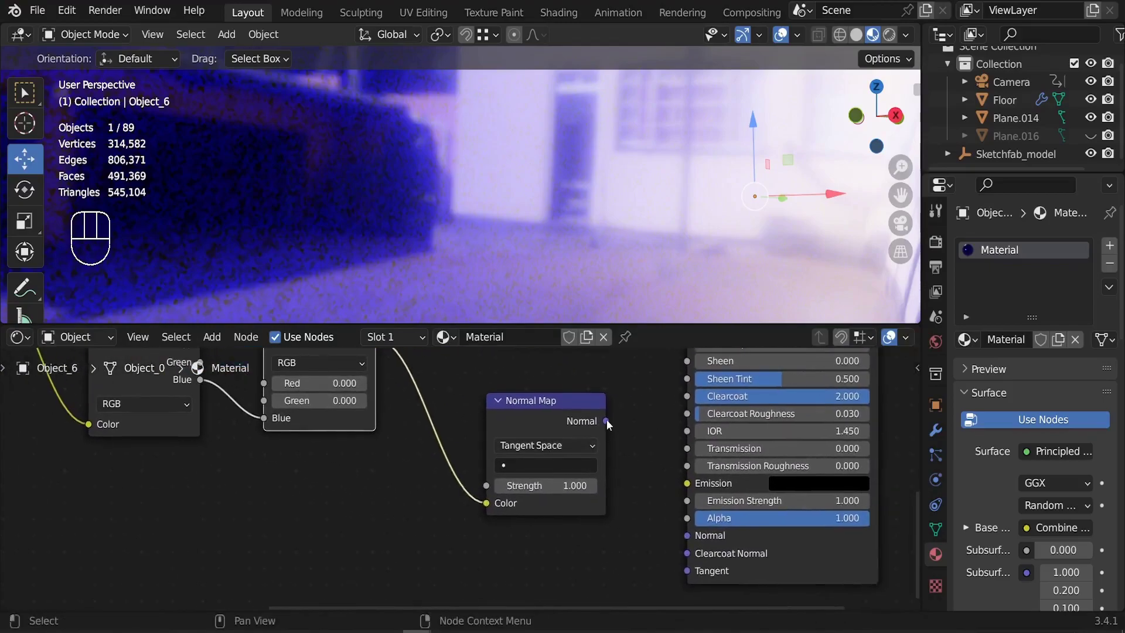
drag(607, 422, 685, 536)
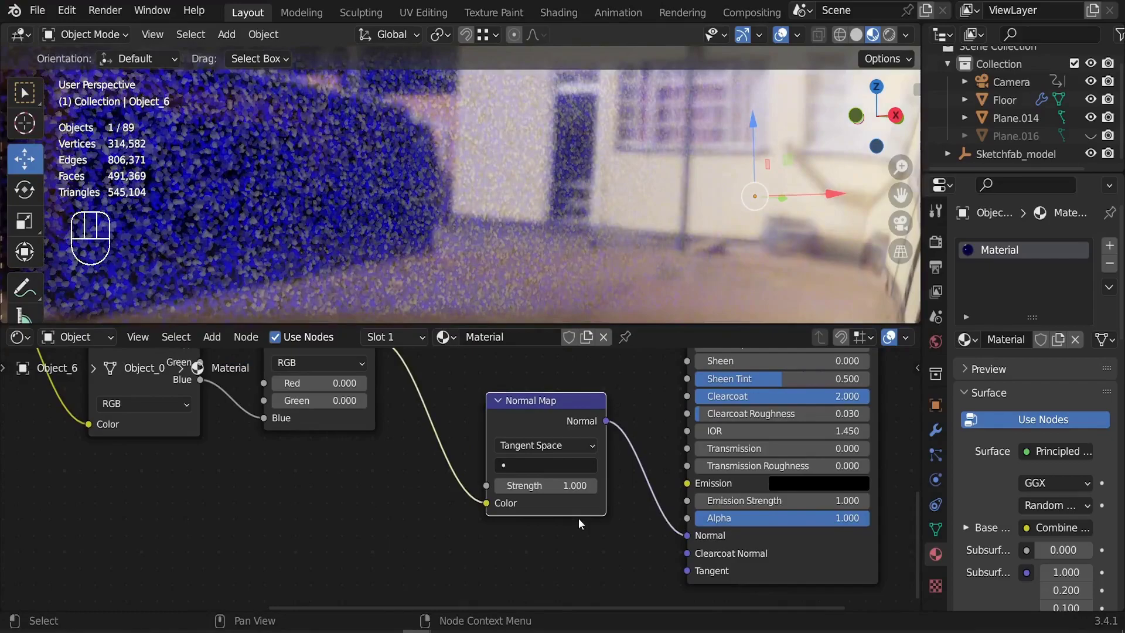
- Disconnect the Combine Color node from the Principled BSDF's Base Color and inspect the normal effect on the car's hood
scroll(578, 518, down, 3)
middle_drag(571, 415, 571, 514)
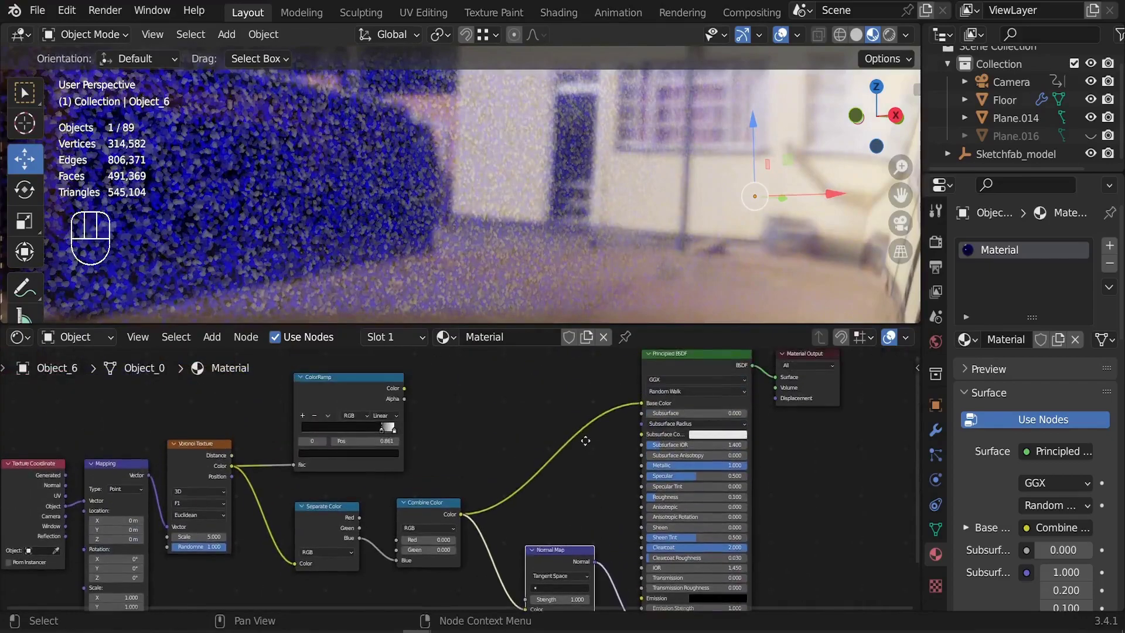
middle_drag(586, 441, 583, 449)
drag(641, 410, 614, 405)
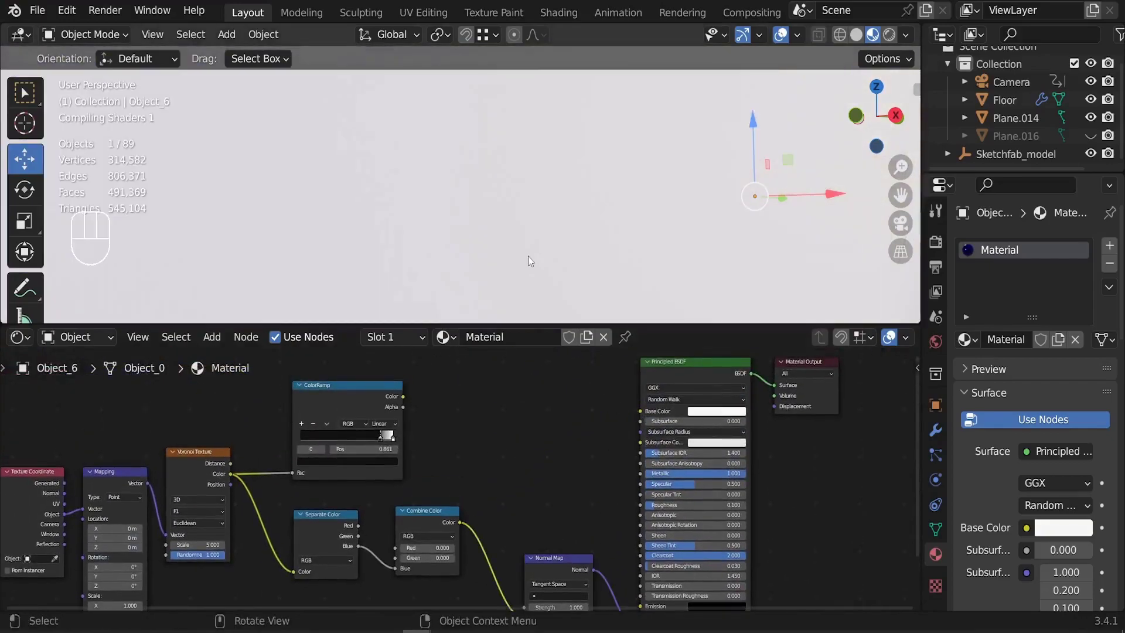
middle_drag(515, 238, 584, 423)
scroll(555, 220, down, 3)
middle_drag(555, 491, 556, 452)
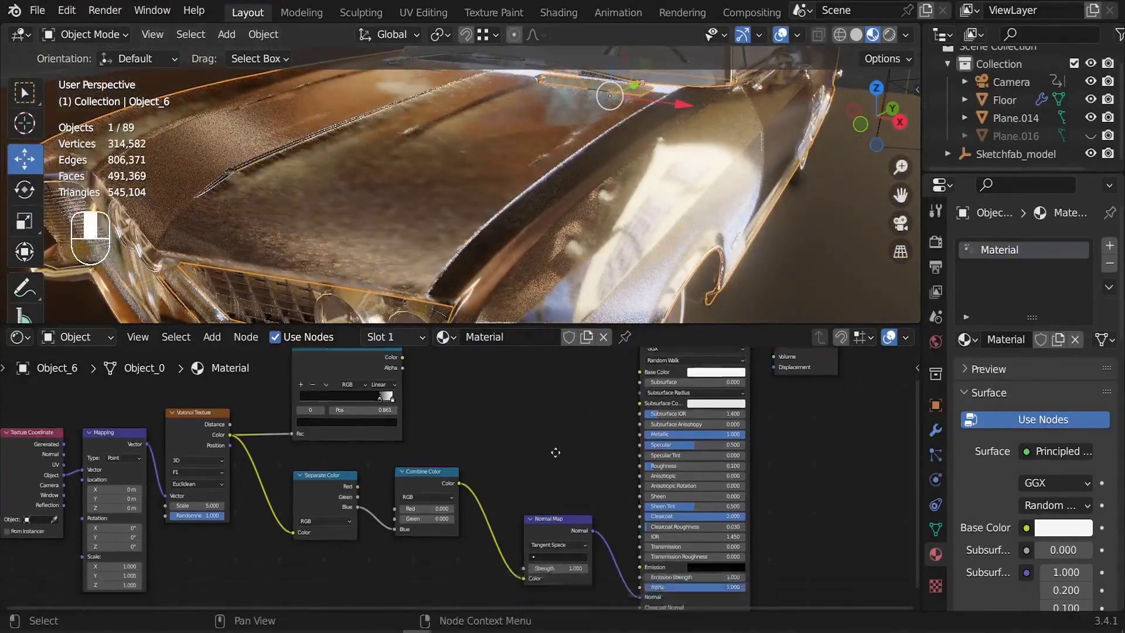
- Set the Normal Map's Strength to 0.1 and inspect the paint flakes up close and from a distance
scroll(567, 483, up, 3)
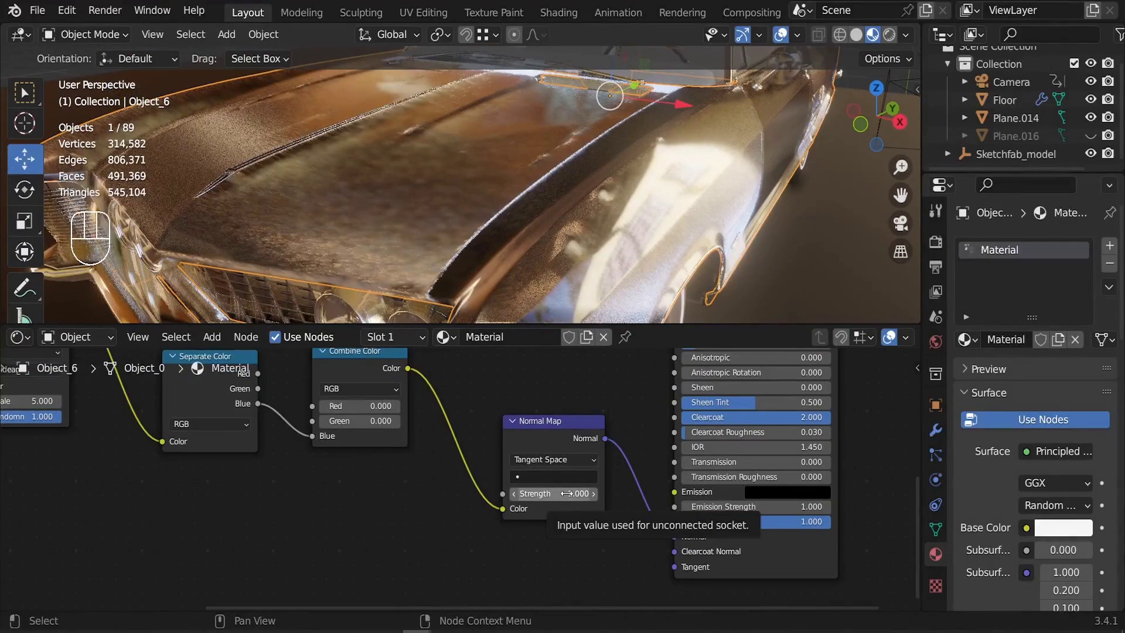
click(565, 495)
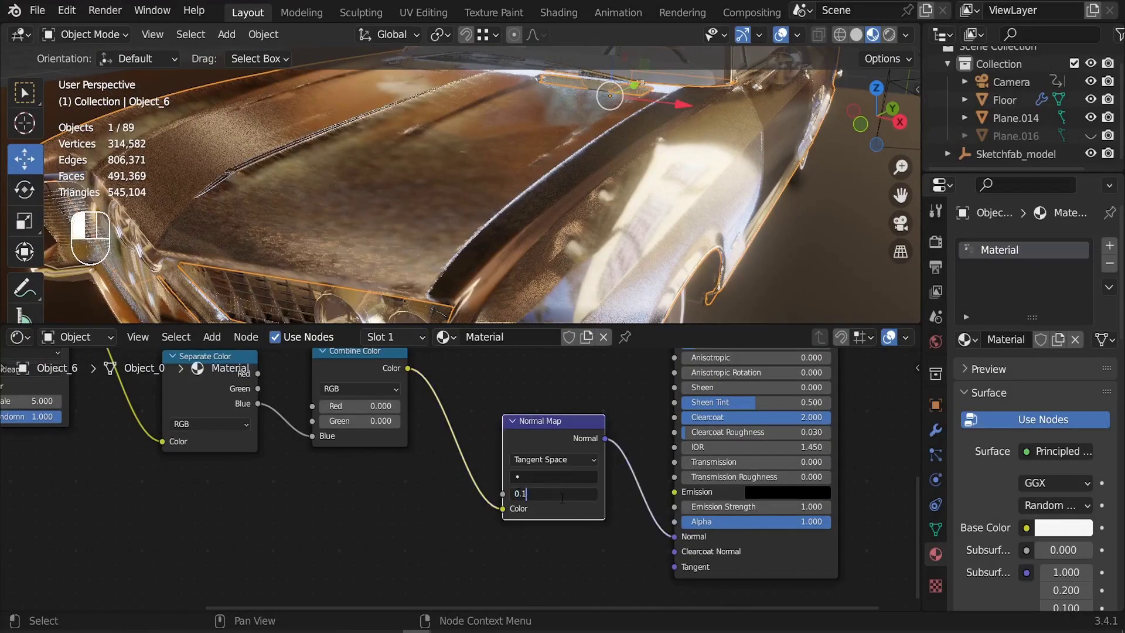
key(Return)
mouse_move(610, 225)
middle_down()
mouse_move(604, 191)
mouse_move(589, 191)
mouse_move(598, 220)
middle_up()
ctrl+middle_drag(484, 275, 477, 225)
mouse_move(407, 224)
shift+middle_down()
mouse_move(387, 204)
mouse_move(399, 216)
shift+middle_up()
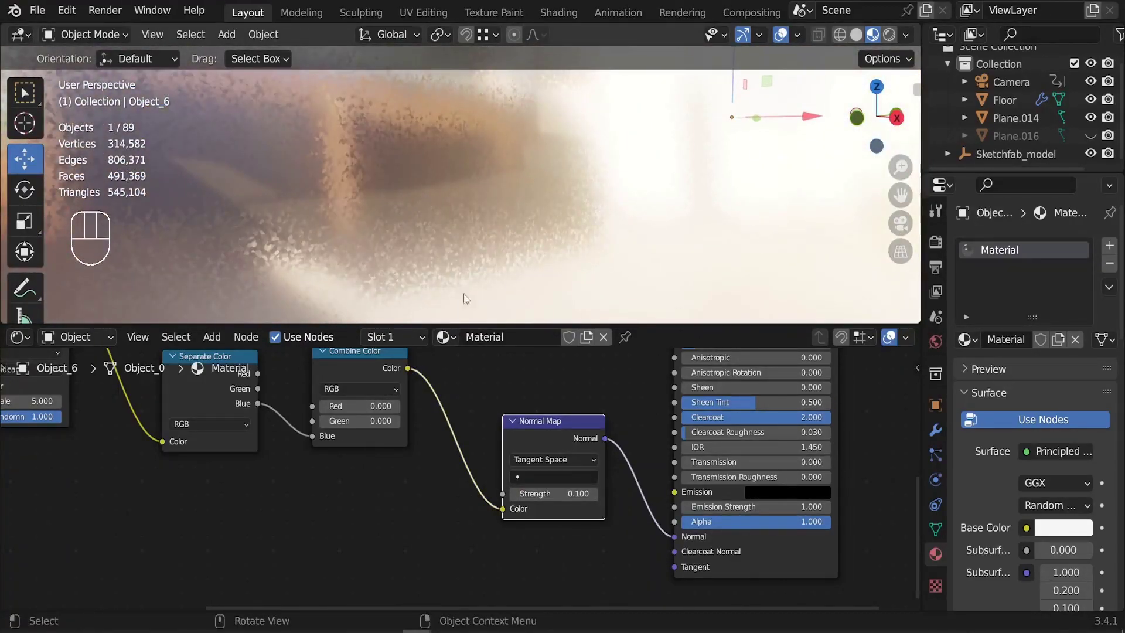
scroll(420, 210, down, 6)
middle_drag(420, 210, 433, 228)
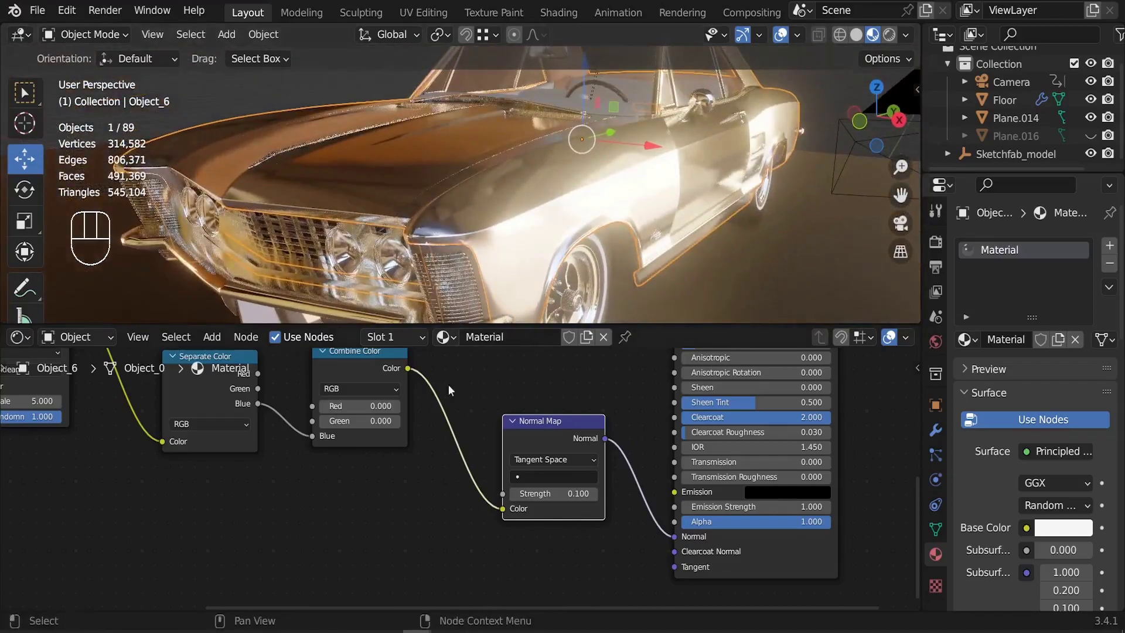
- Connect the ColorRamp's Color output to the Principled BSDF's Base Color
scroll(455, 404, down, 6)
middle_drag(435, 393, 467, 516)
scroll(403, 390, up, 3)
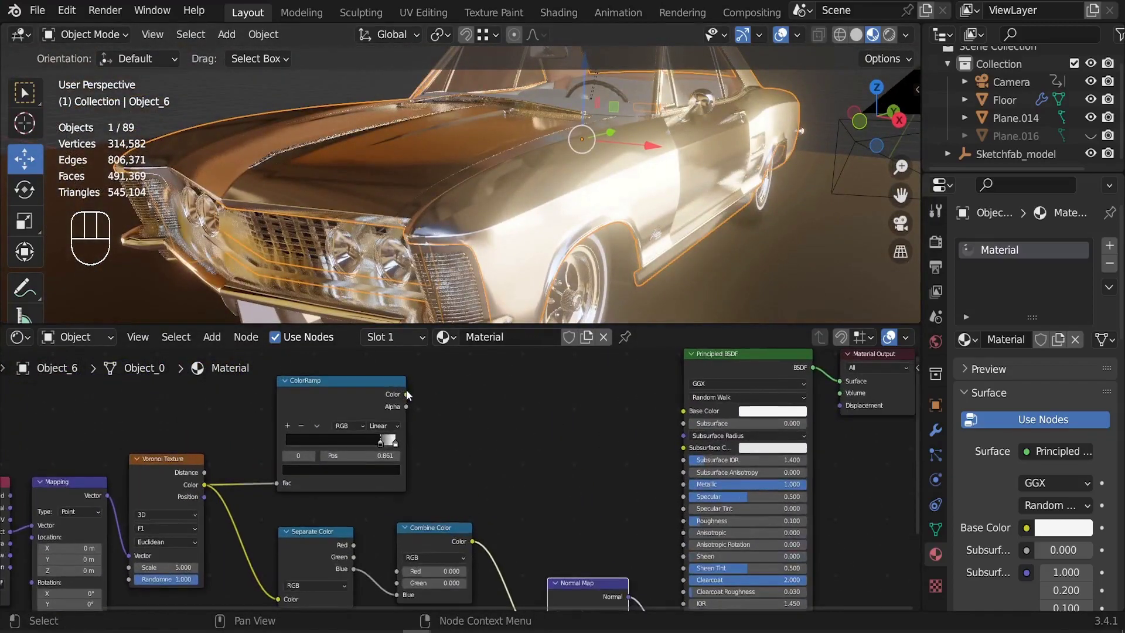
middle_drag(406, 388, 391, 404)
drag(391, 408, 668, 425)
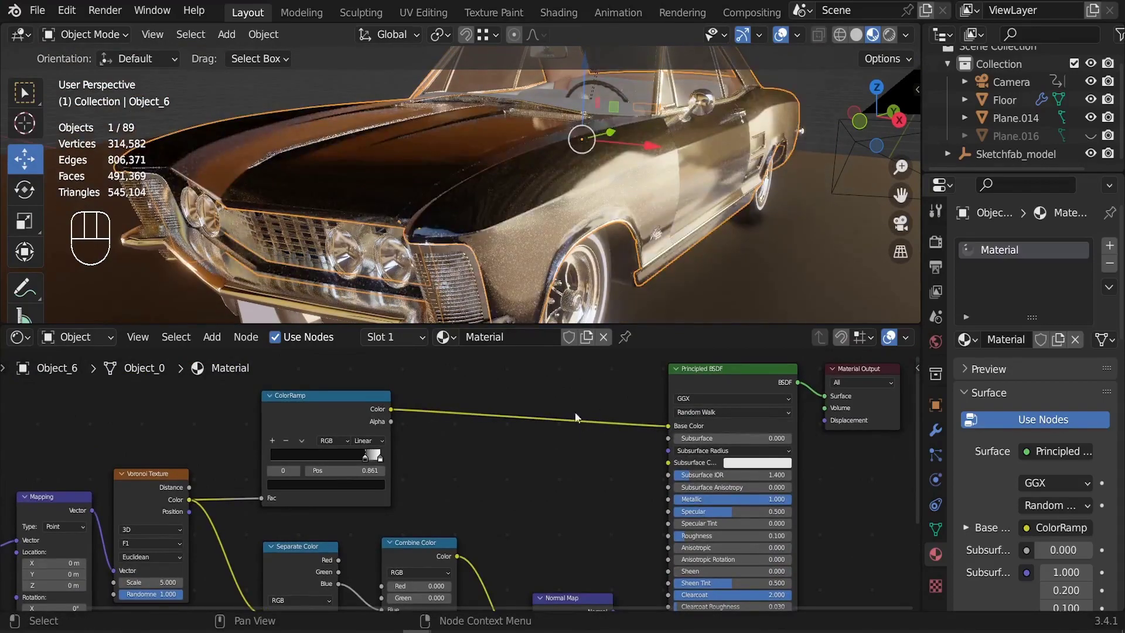
- Maximize the 3D viewport and examine the metallic flakes on the car's front fender
middle_drag(542, 234, 521, 134)
key(ctrl+space)
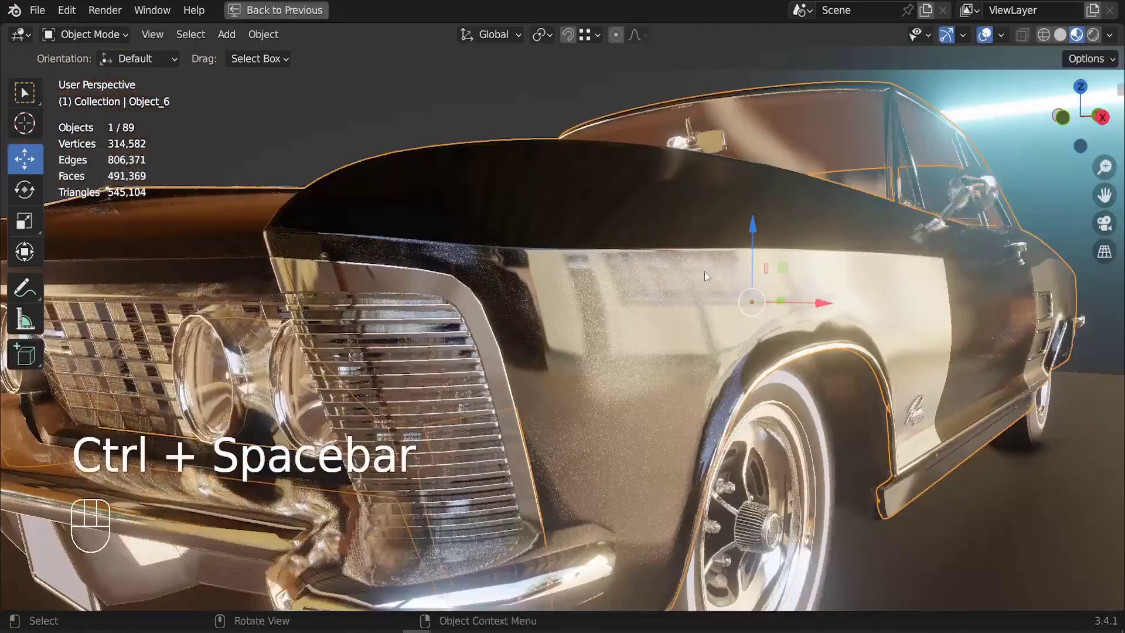
middle_drag(704, 271, 642, 337)
scroll(656, 344, up, 2)
scroll(620, 299, up, 3)
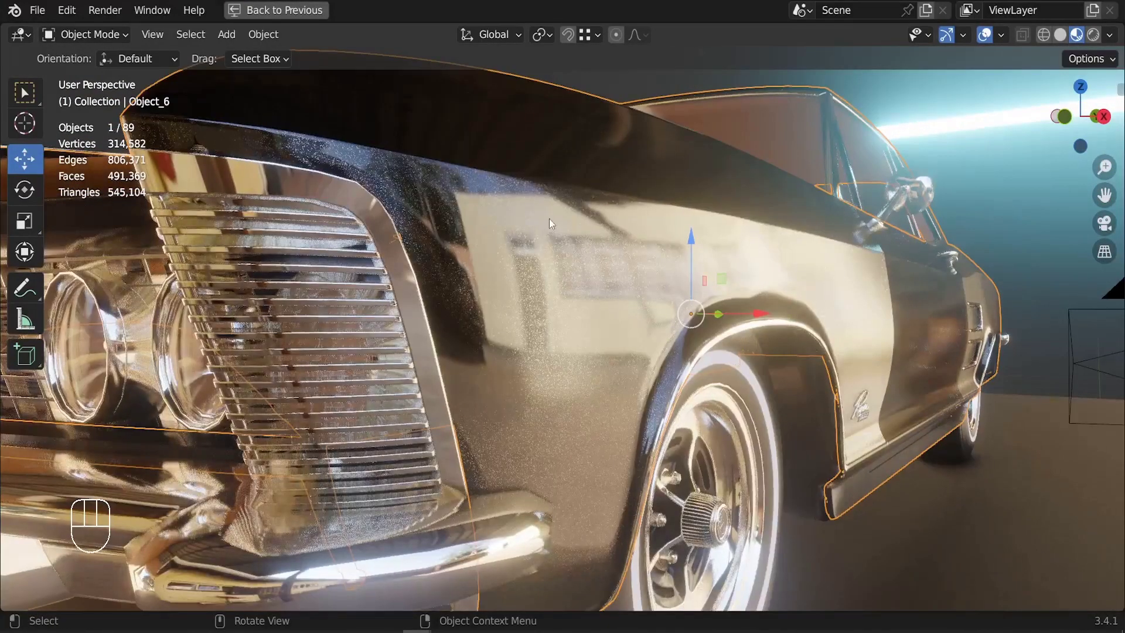
- Restore the split layout and add a Noise Texture node below the Separate Color and Combine Color nodes
middle_drag(567, 262, 627, 258)
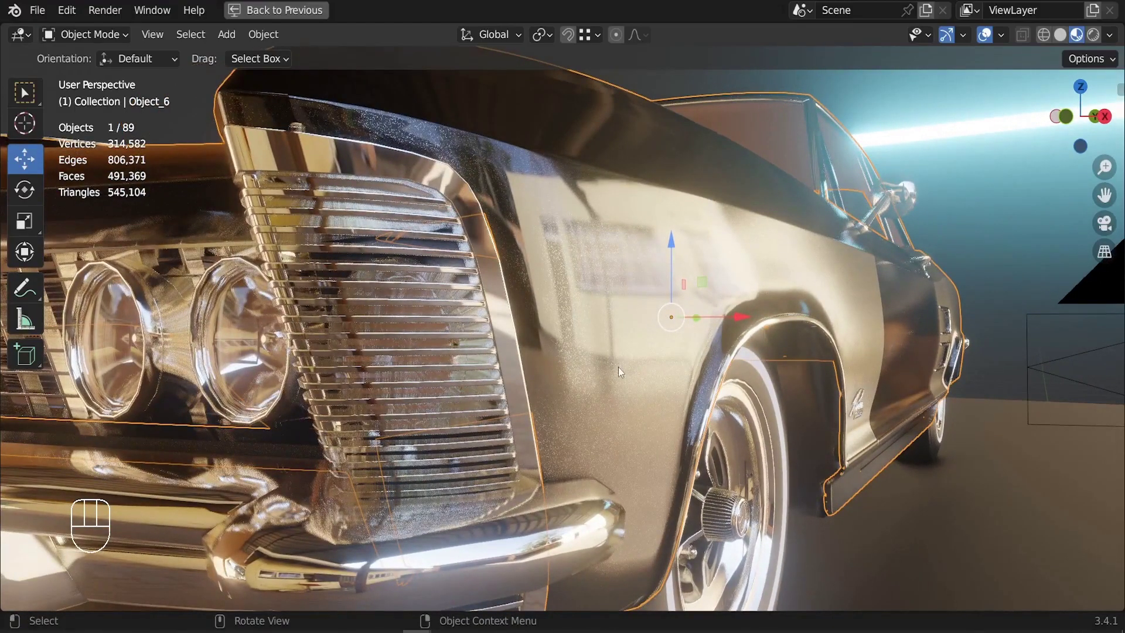
middle_drag(792, 251, 650, 329)
key(ctrl+space)
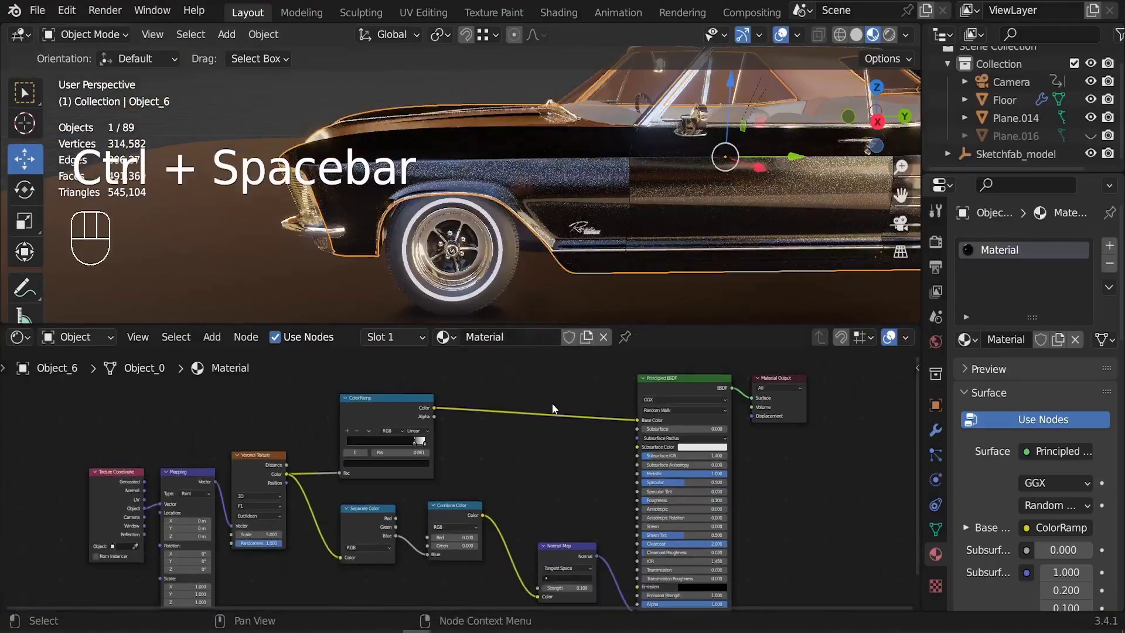
middle_drag(605, 422, 630, 360)
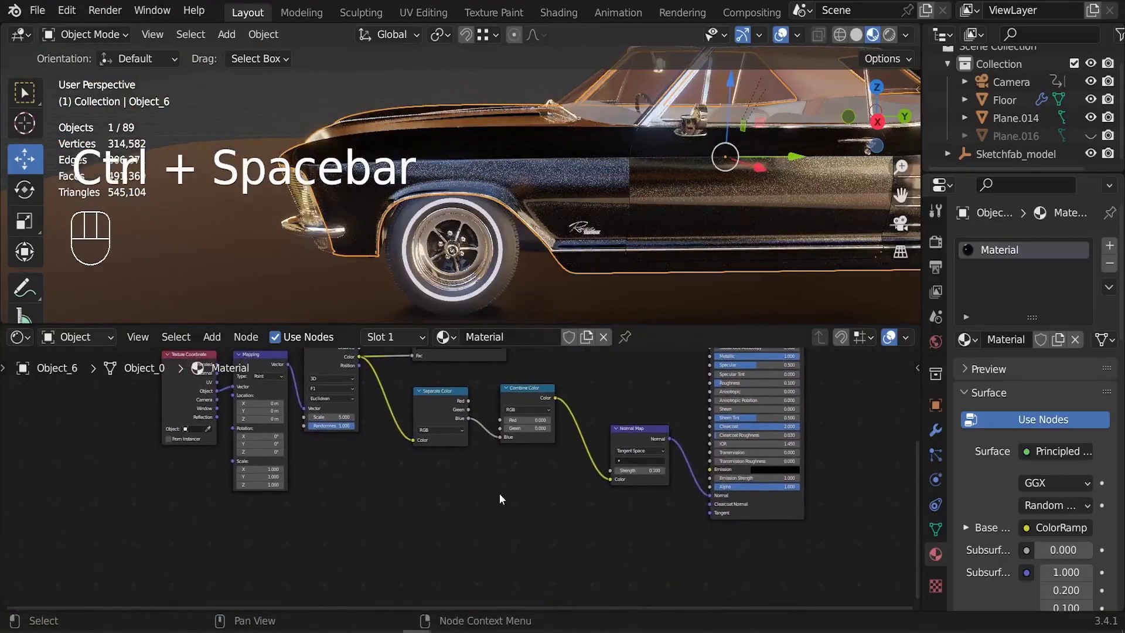
key(shift+a)
click(428, 422)
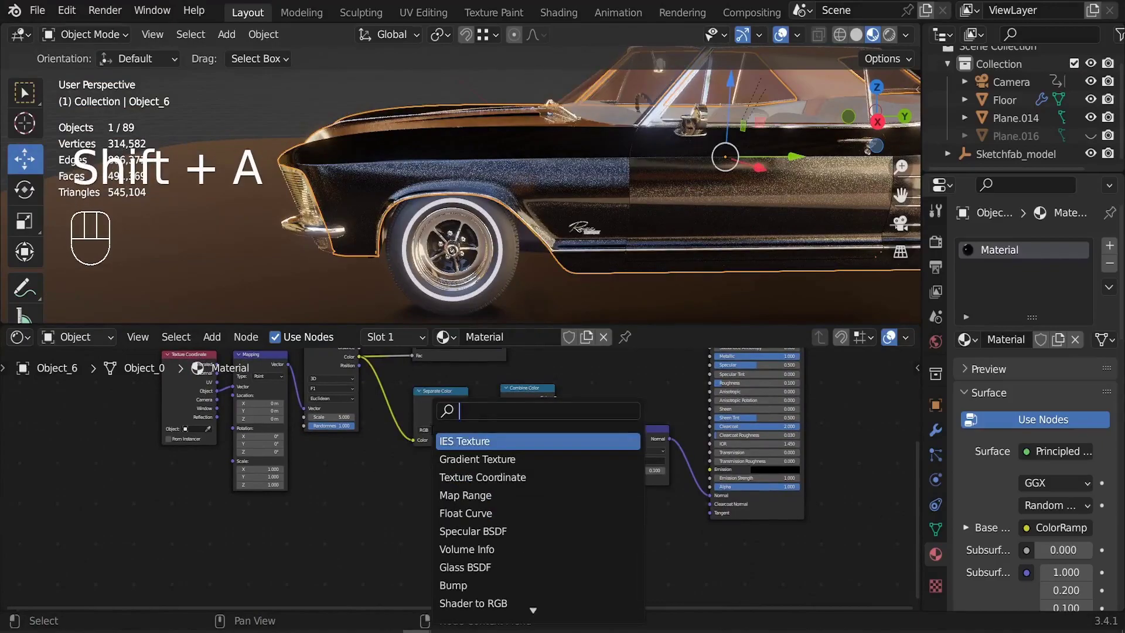
text(noise)
key(Return)
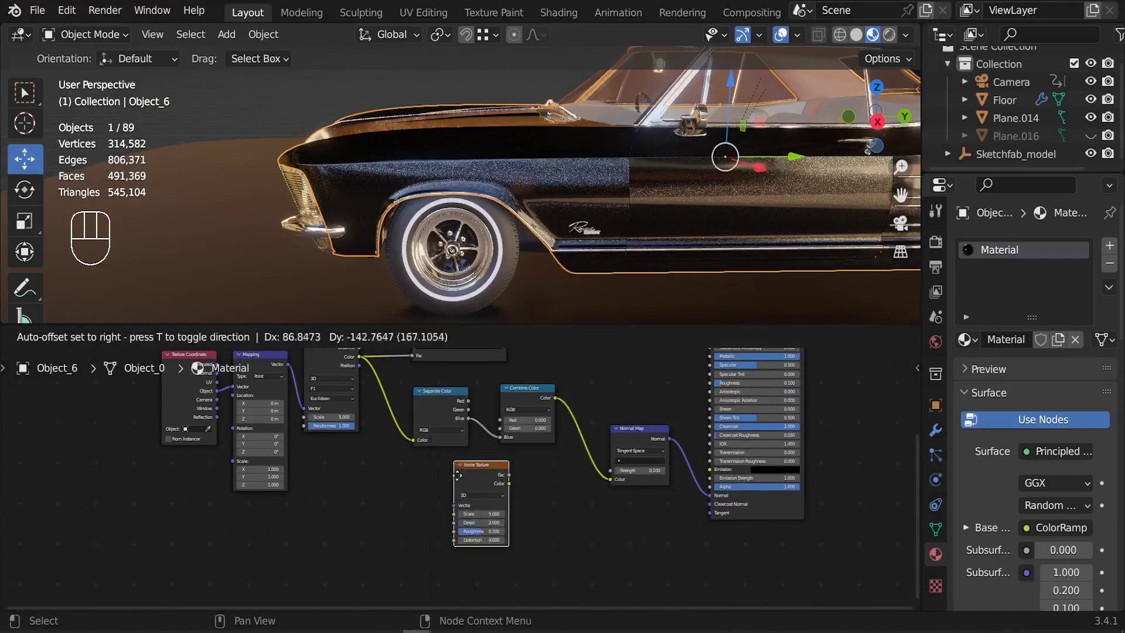
click(462, 492)
- Maximize the node editor and rearrange the nodes, aligning Separate Color, Combine Color and Normal Map in a row above the Noise Texture
key(ctrl+space)
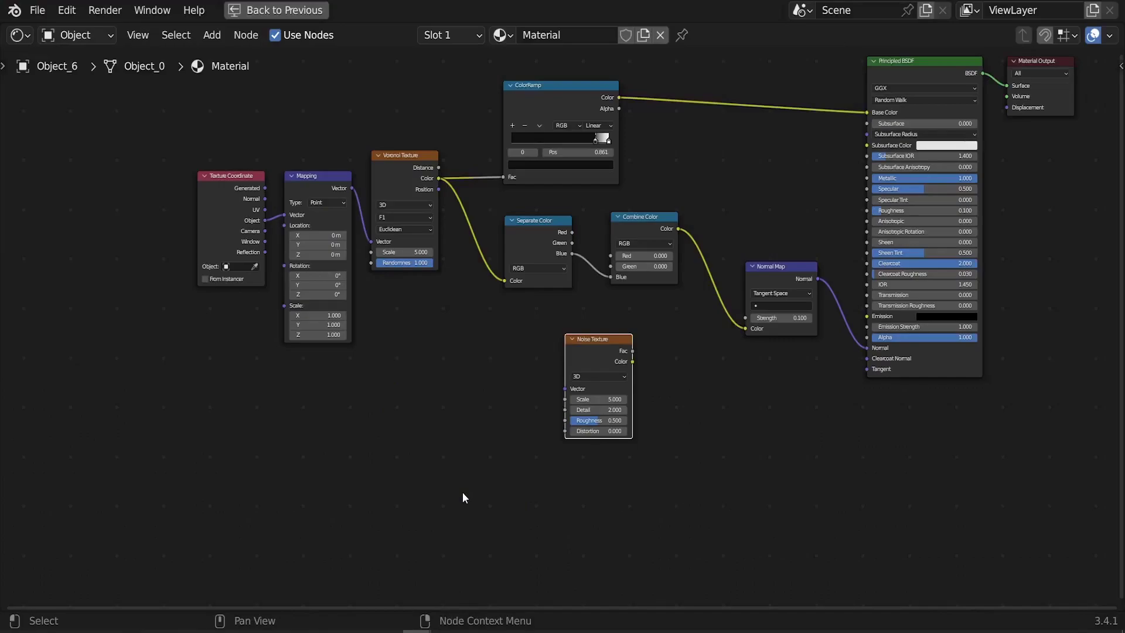
scroll(470, 443, up, 3)
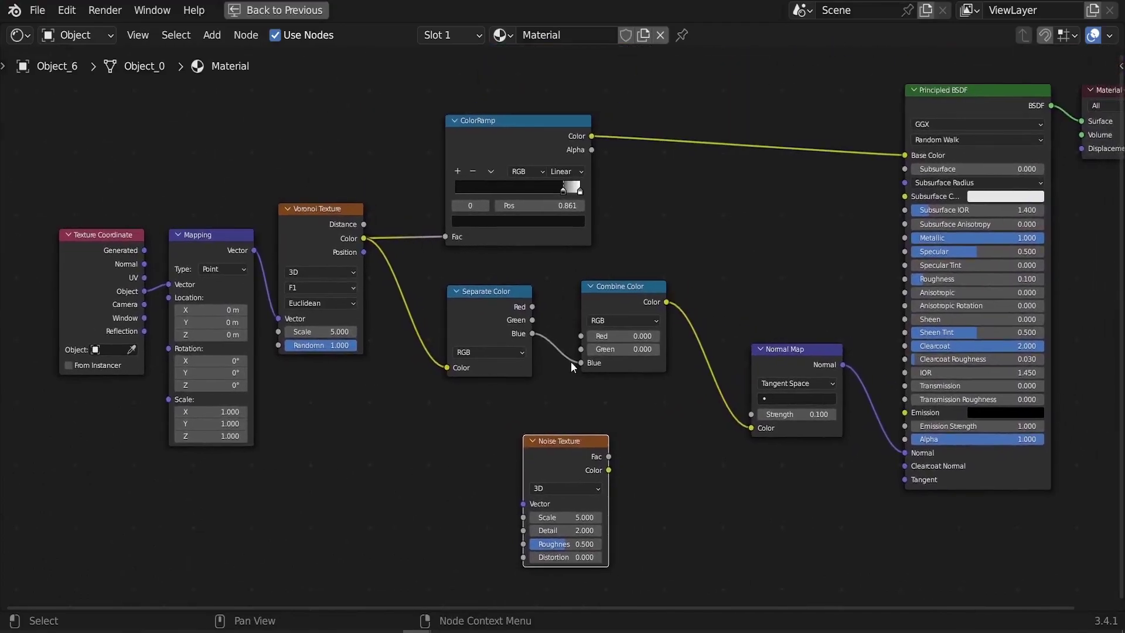
drag(792, 361, 813, 420)
drag(622, 289, 693, 411)
drag(565, 451, 562, 552)
drag(497, 298, 581, 417)
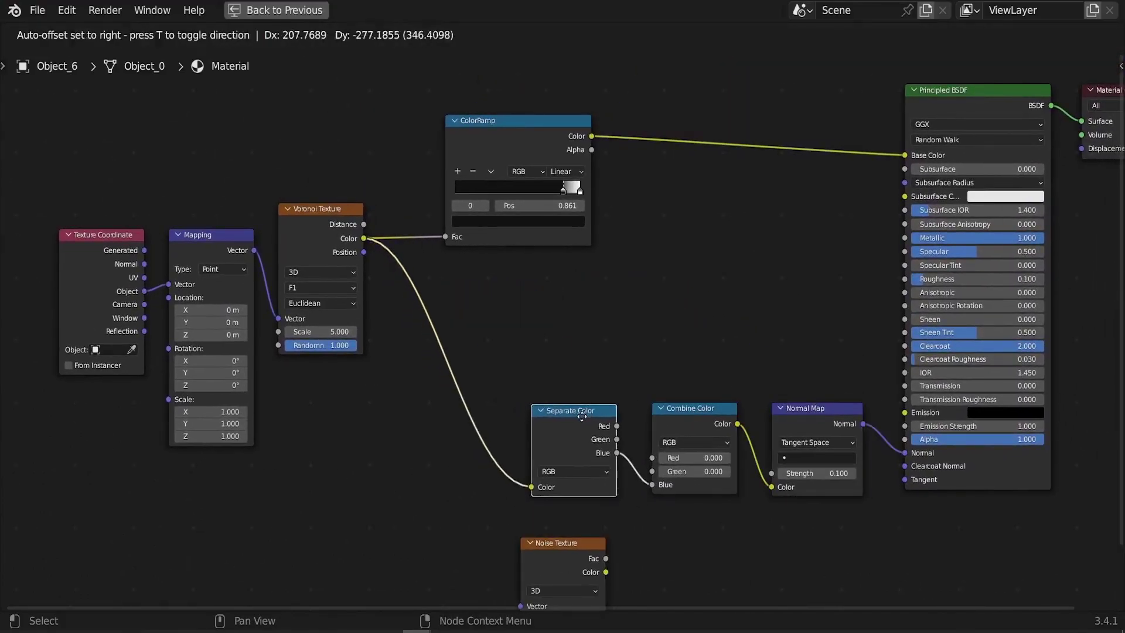
drag(355, 446, 45, 245)
drag(308, 234, 442, 292)
drag(522, 128, 730, 150)
- Add a Bump node beside the Noise Texture and connect the Noise Texture's Fac output to the Bump's Height
middle_drag(570, 562, 457, 420)
scroll(457, 420, up, 2)
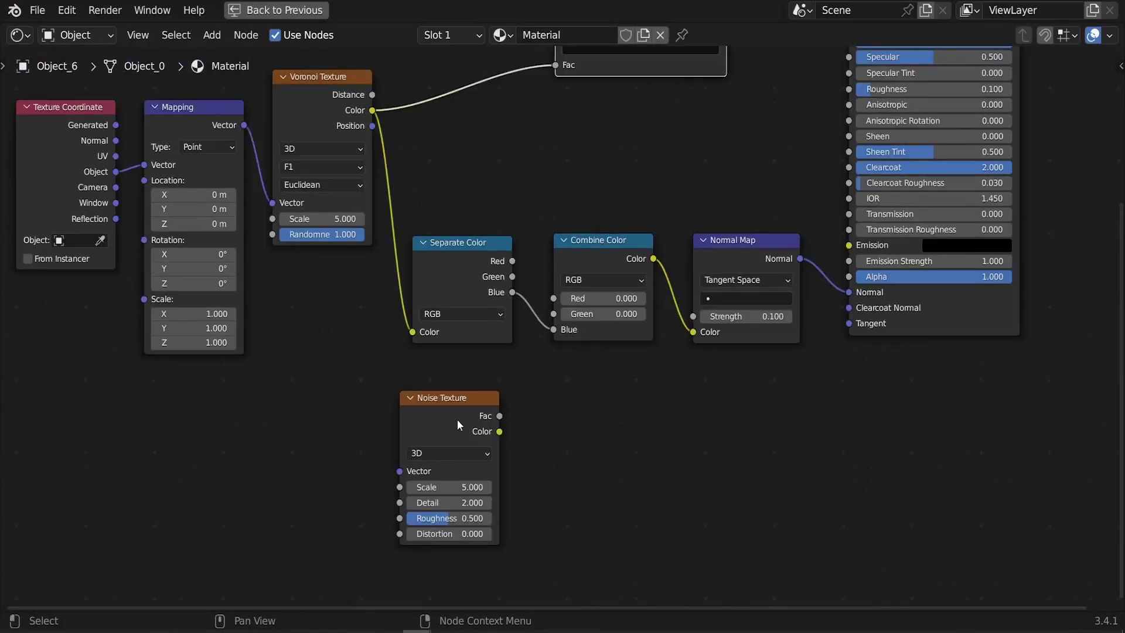
click(442, 408)
middle_drag(495, 457, 395, 434)
scroll(395, 433, up, 2)
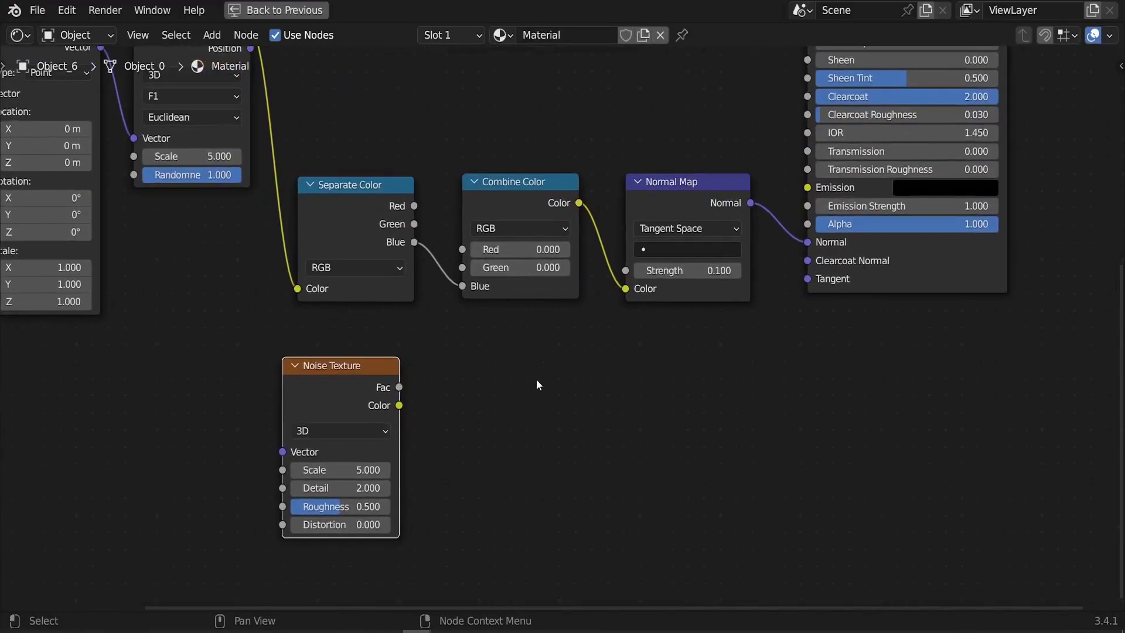
key(shift+a)
click(543, 374)
text(bum)
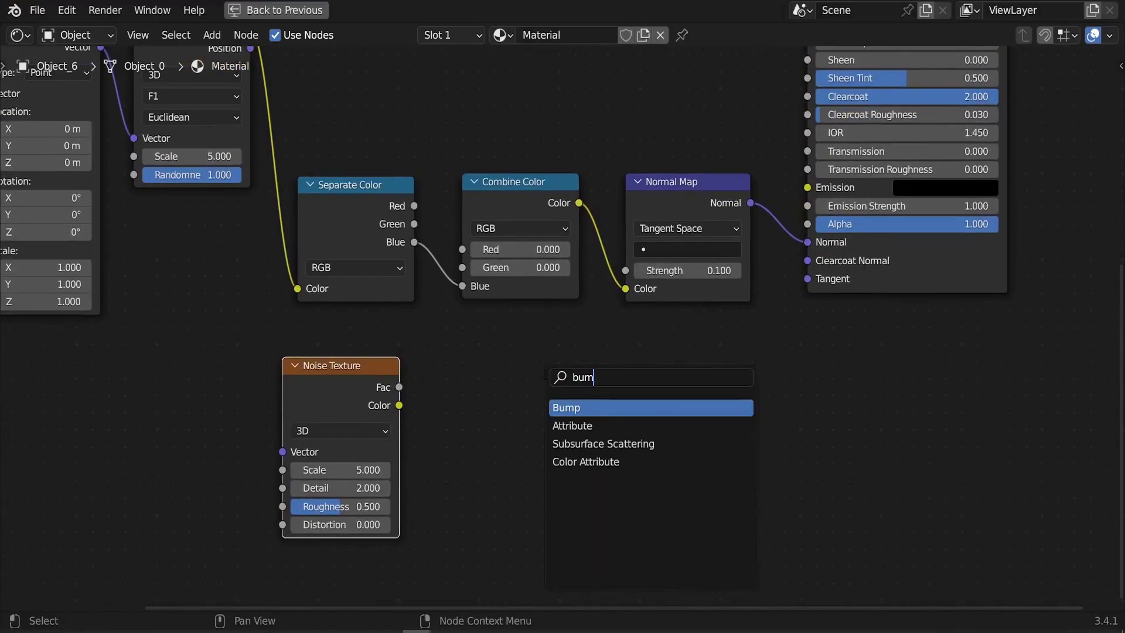
key(Return)
click(544, 374)
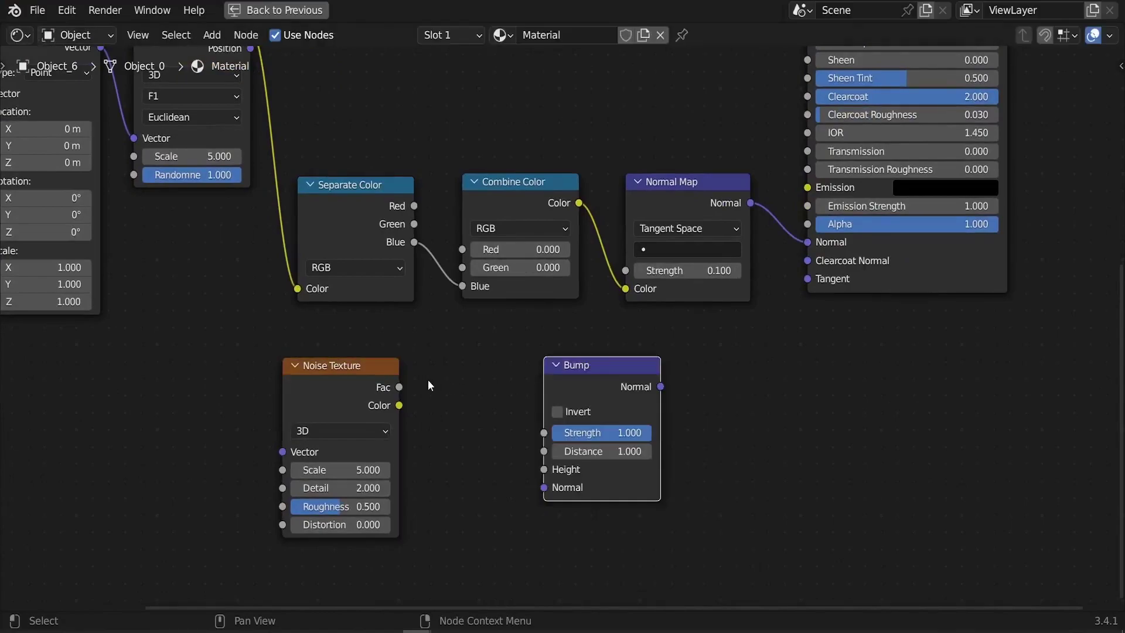
drag(400, 386, 545, 469)
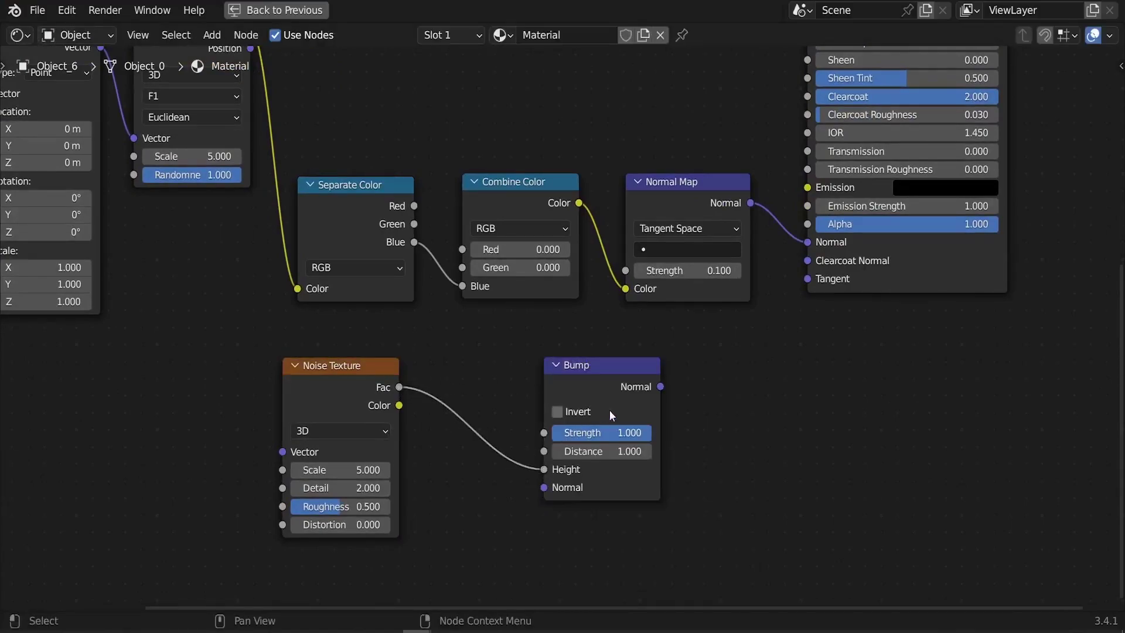
- Connect the Bump's Normal output to the Principled BSDF's Clearcoat Normal and inspect the effect on the car's front
middle_drag(684, 507, 665, 517)
drag(665, 521, 400, 376)
scroll(807, 265, up, 5)
middle_drag(810, 315, 758, 299)
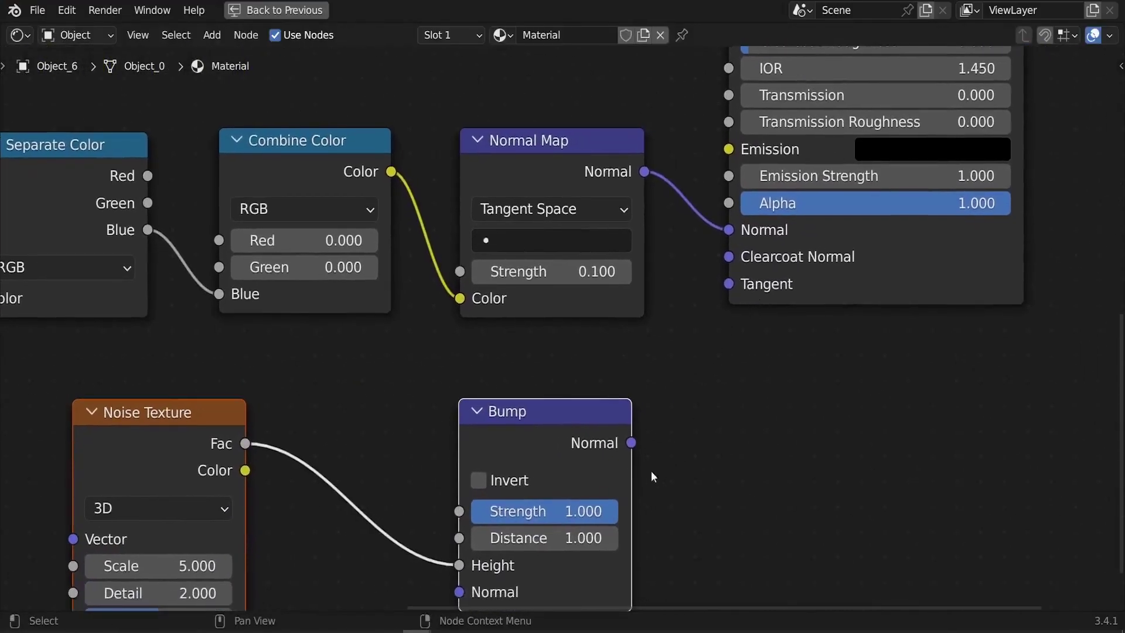
drag(631, 443, 686, 300)
drag(711, 259, 712, 257)
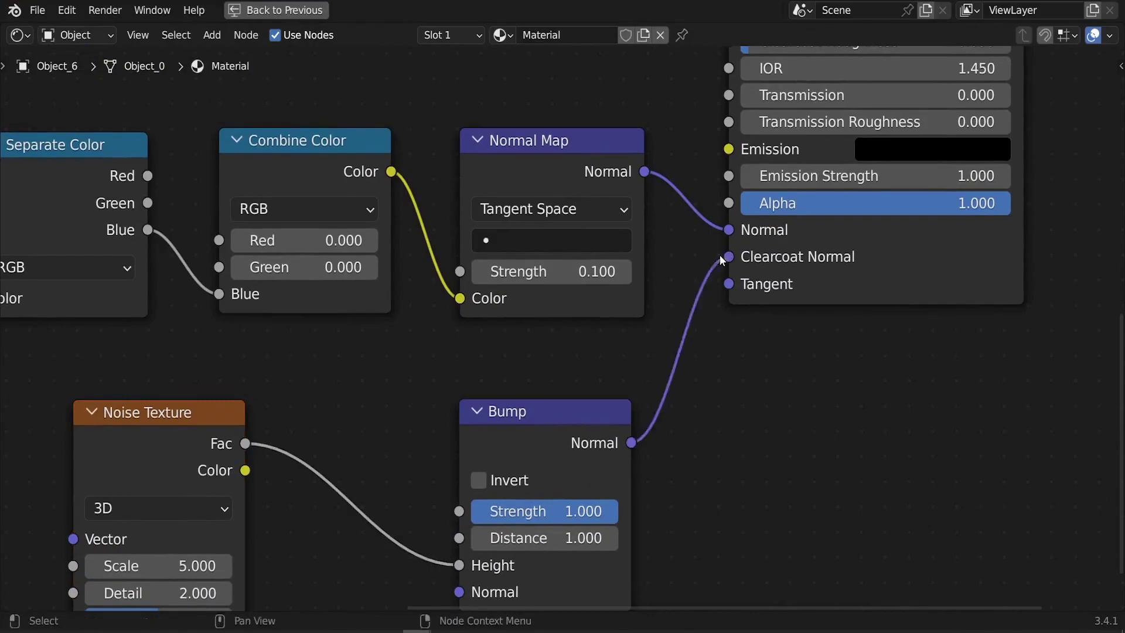
scroll(700, 302, down, 3)
key(ctrl+space)
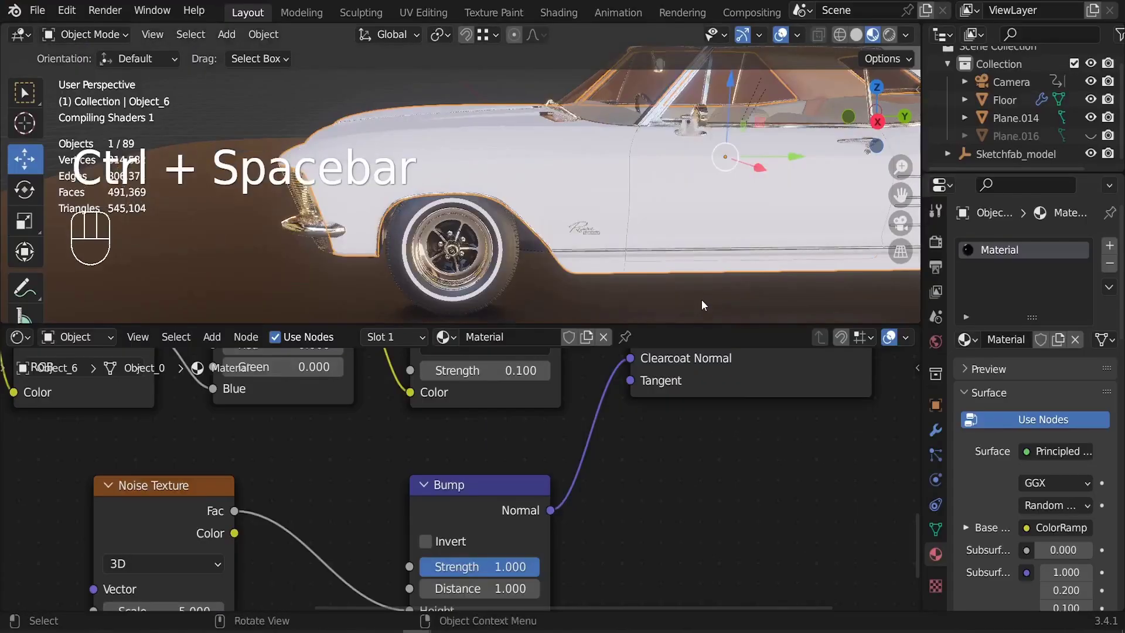
middle_drag(585, 202, 518, 205)
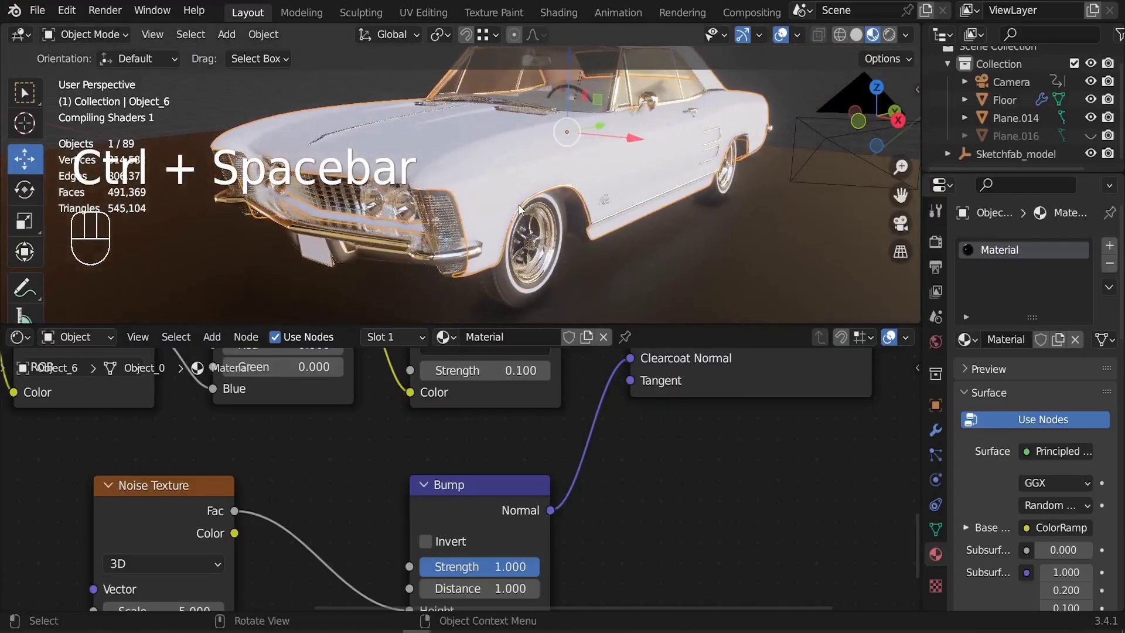
middle_drag(525, 147, 500, 164)
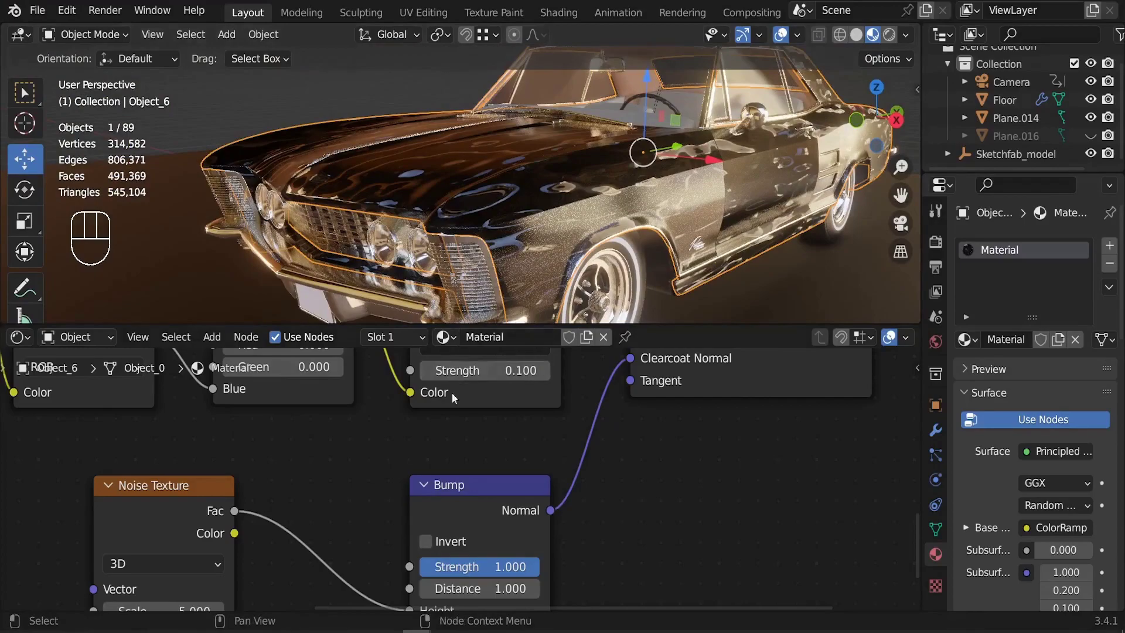
- Set the Noise Texture's Scale to 1
middle_drag(368, 507, 454, 416)
scroll(454, 416, down, 3)
middle_drag(378, 455, 451, 446)
scroll(331, 503, up, 3)
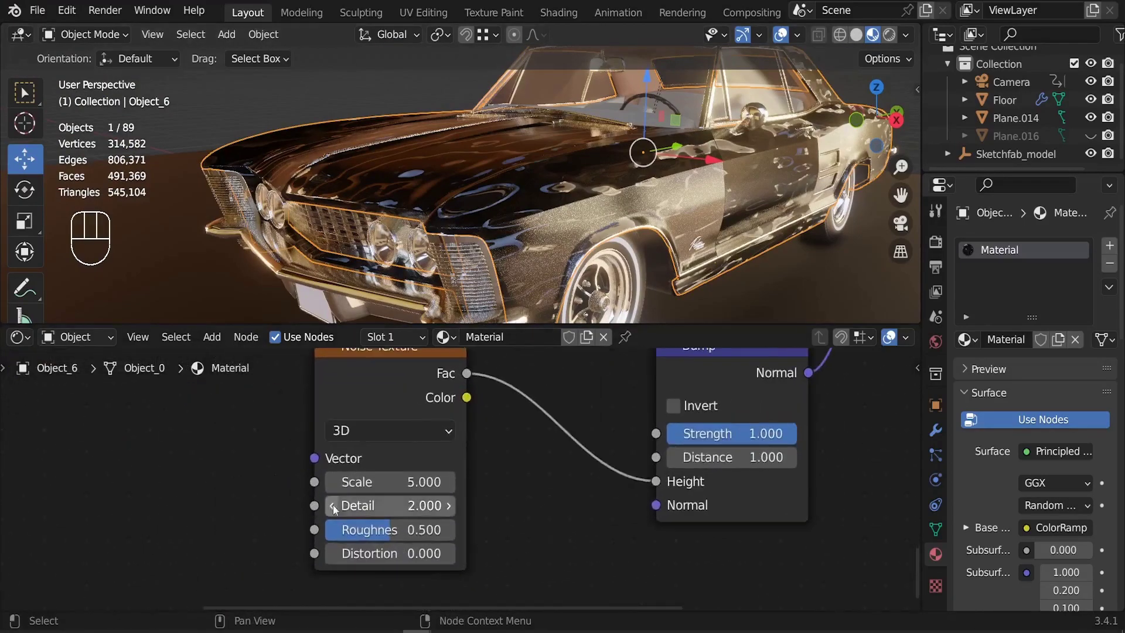
click(381, 486)
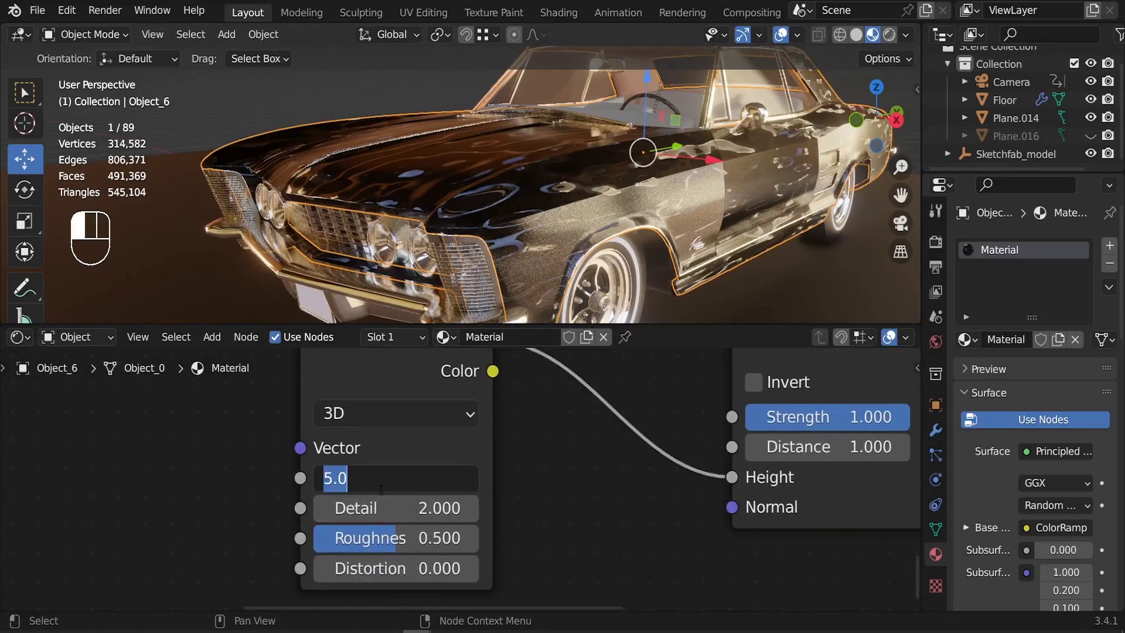
text(1)
key(Return)
click(379, 491)
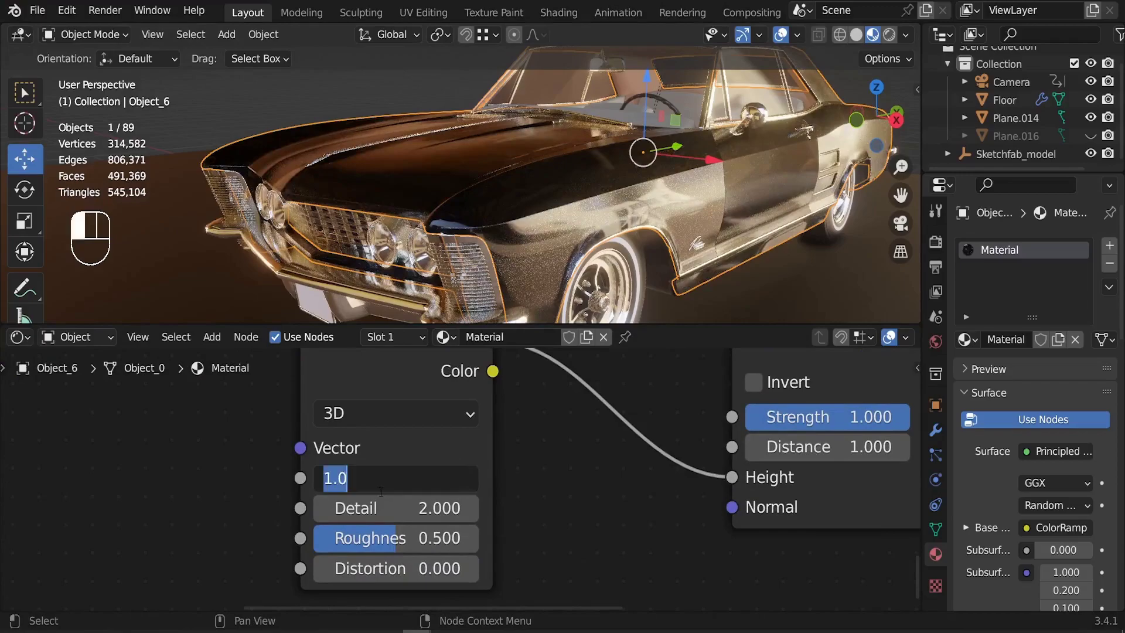
key(Return)
- Add Texture Coordinate and Mapping nodes to the Noise Texture and drive the mapping with Object coordinates
scroll(494, 509, down, 2)
scroll(493, 508, down, 5)
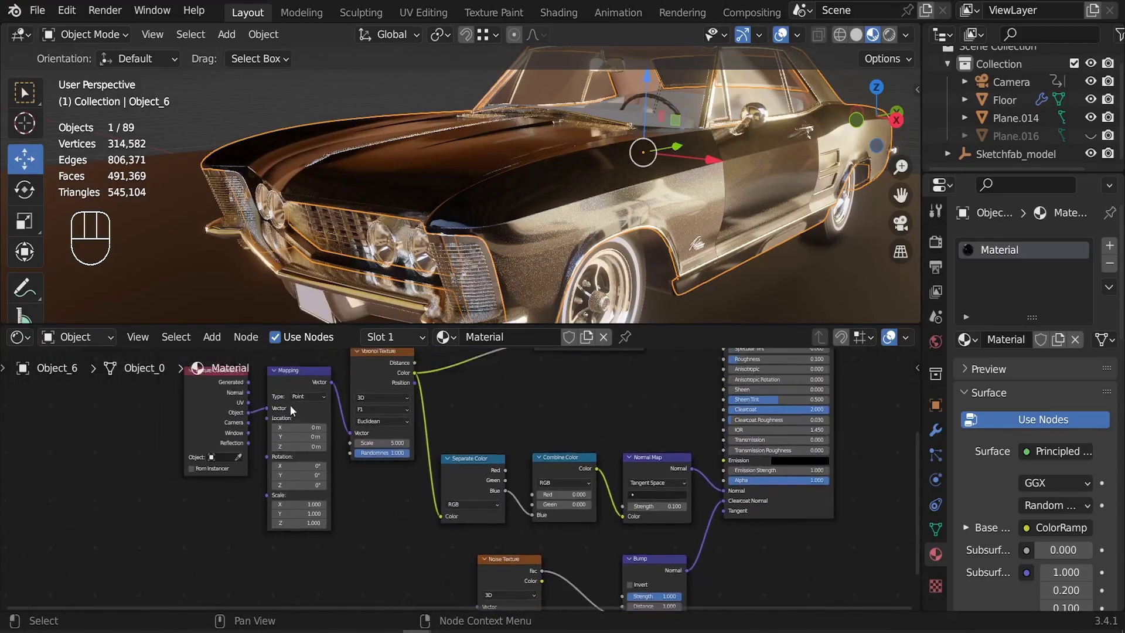
scroll(287, 404, up, 3)
scroll(515, 472, up, 3)
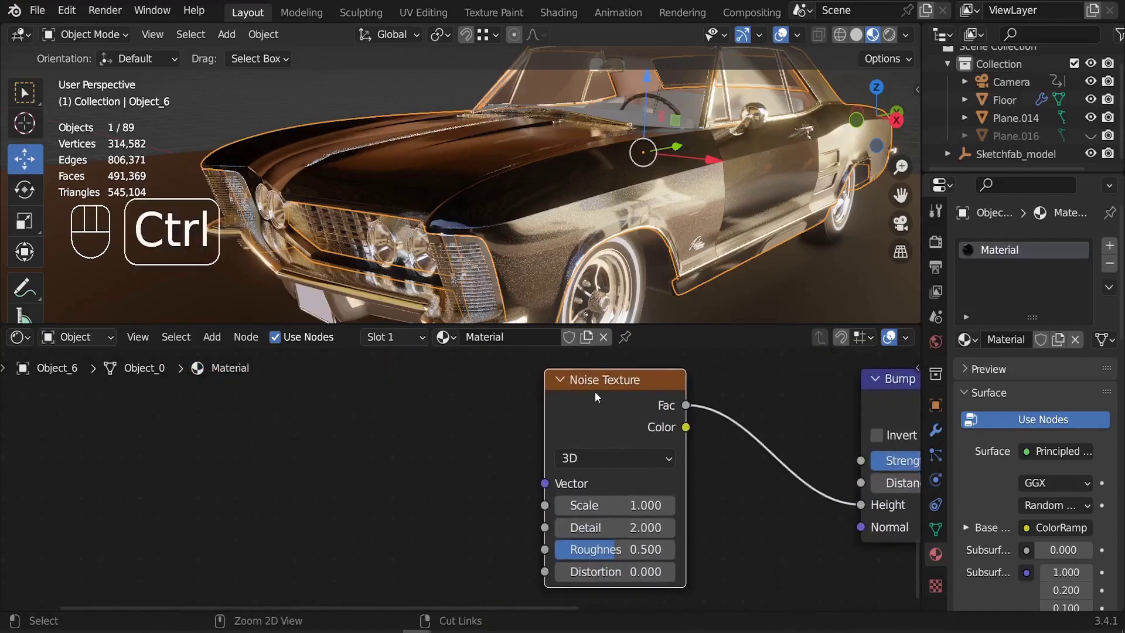
key(ctrl+t)
middle_drag(343, 504, 336, 488)
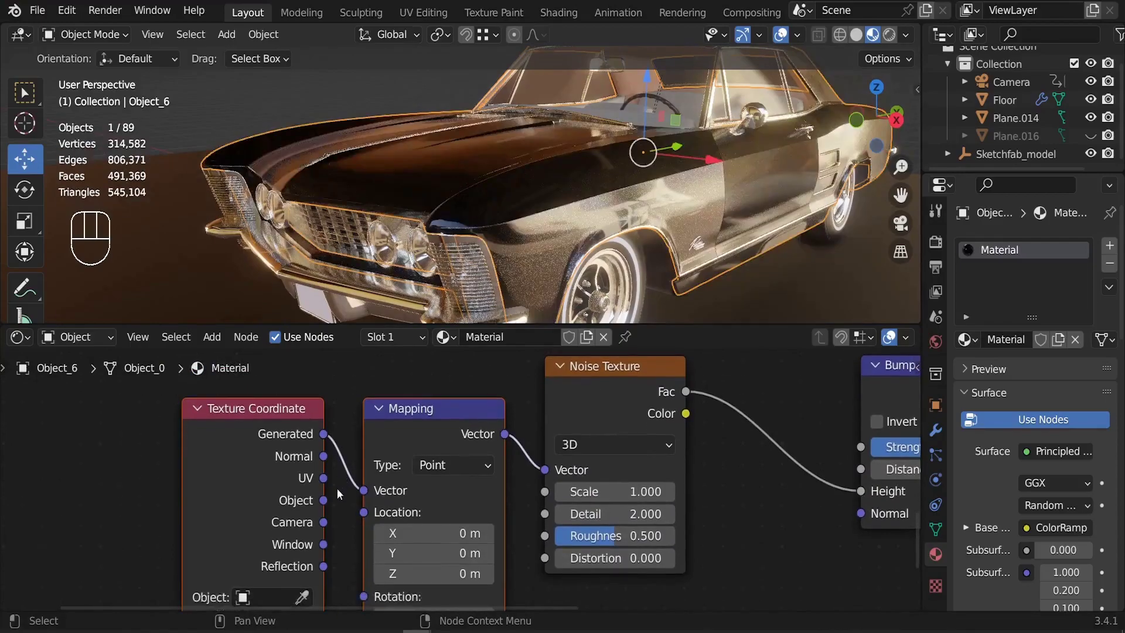
drag(324, 500, 363, 489)
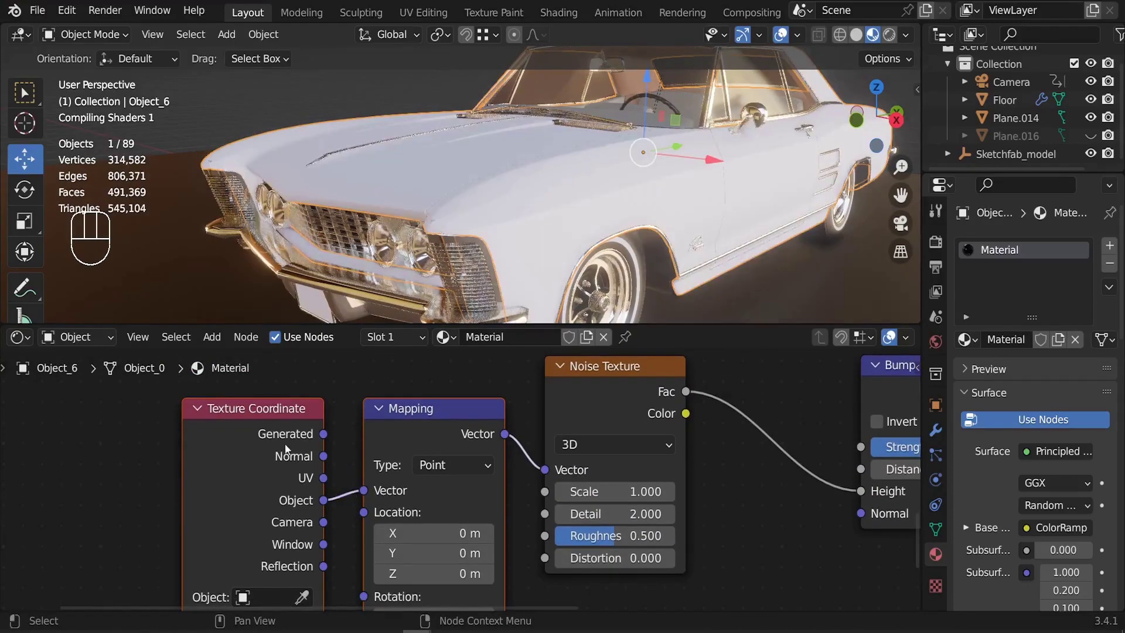
- Set the Noise Texture's Scale to 0.1 and inspect the bump pattern on the front fender up close
scroll(550, 201, up, 4)
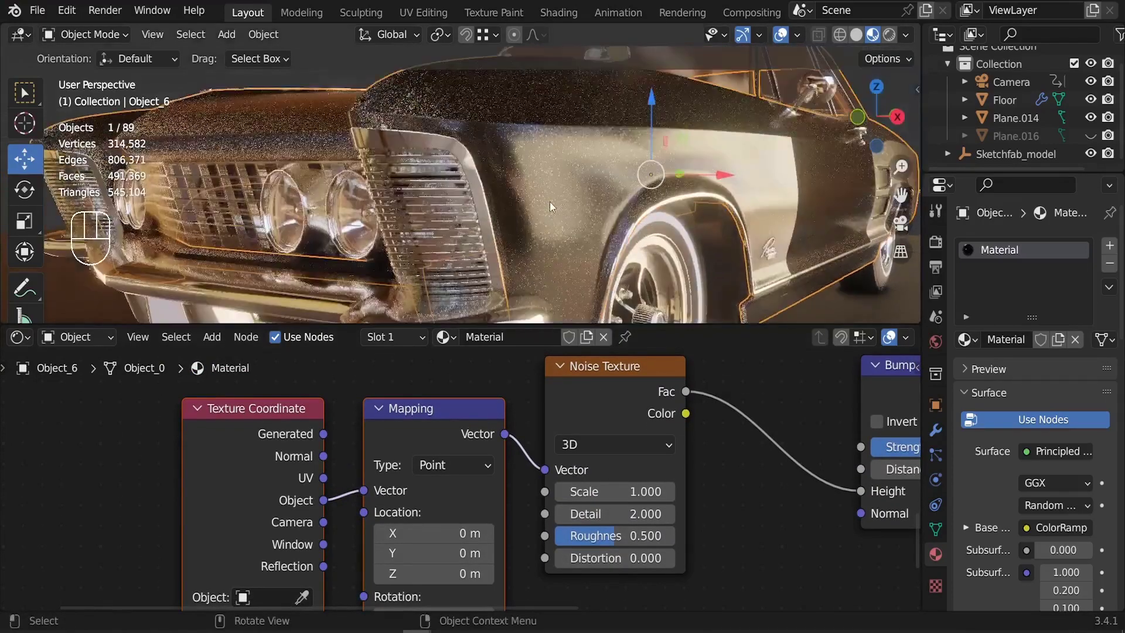
click(632, 493)
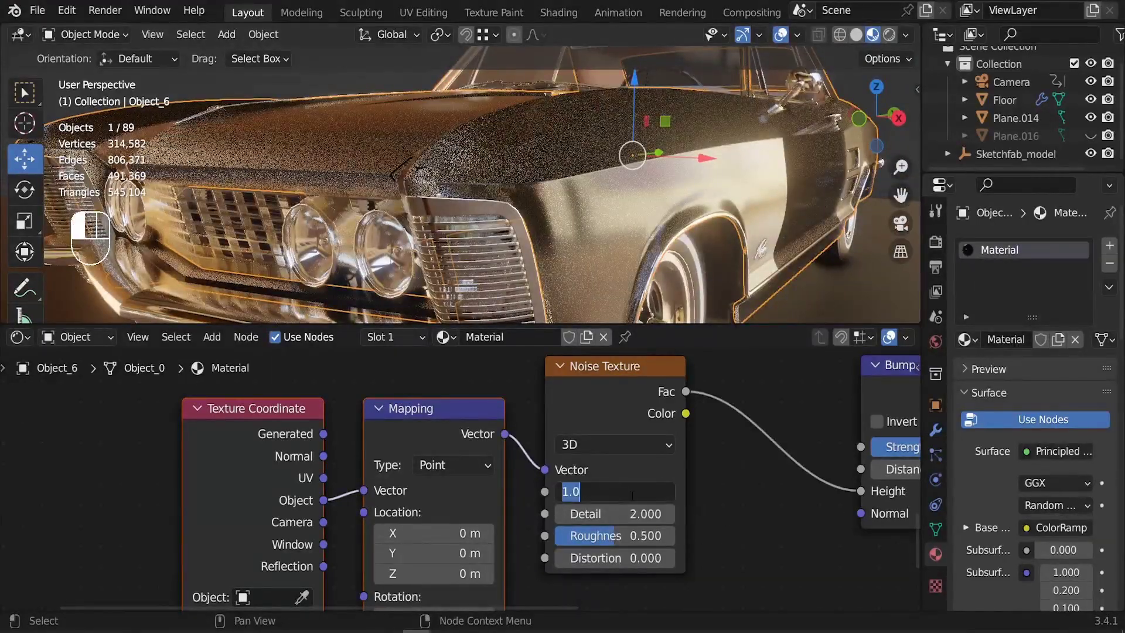
text(0.1)
key(Return)
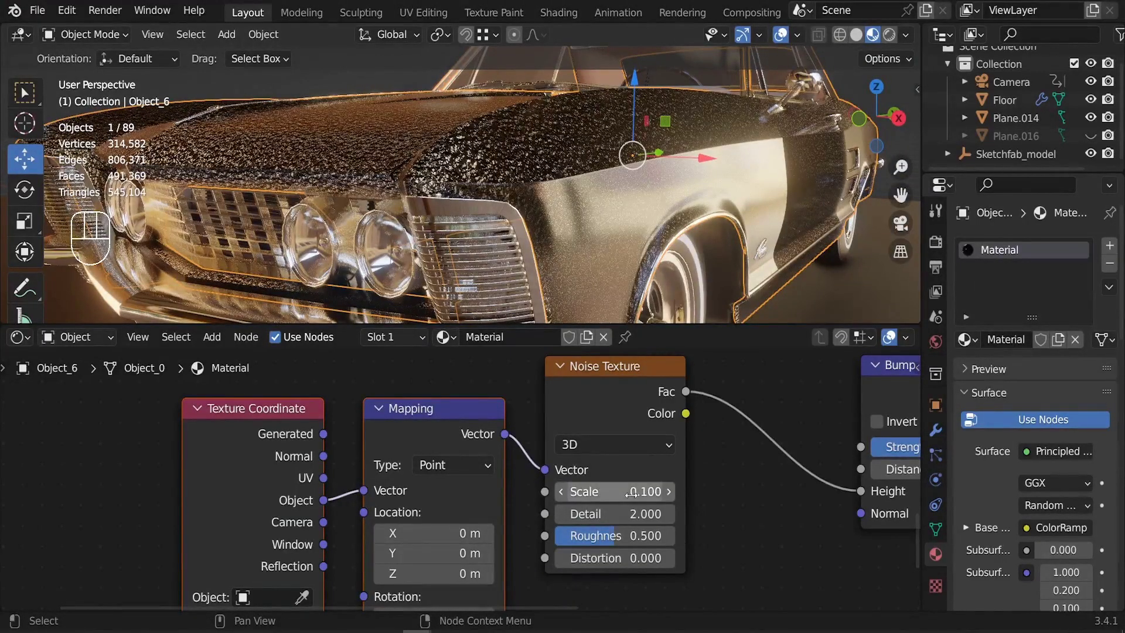
shift+middle_drag(621, 182, 523, 188)
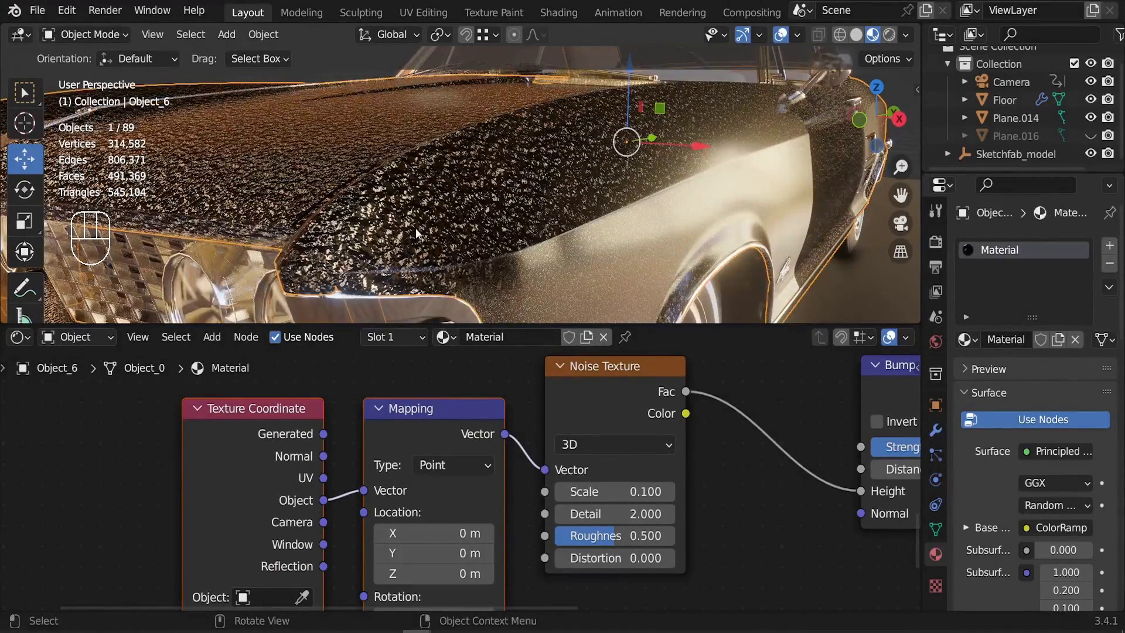
- Set the Noise Texture's Scale to 0.01 and its Detail to 0
click(630, 486)
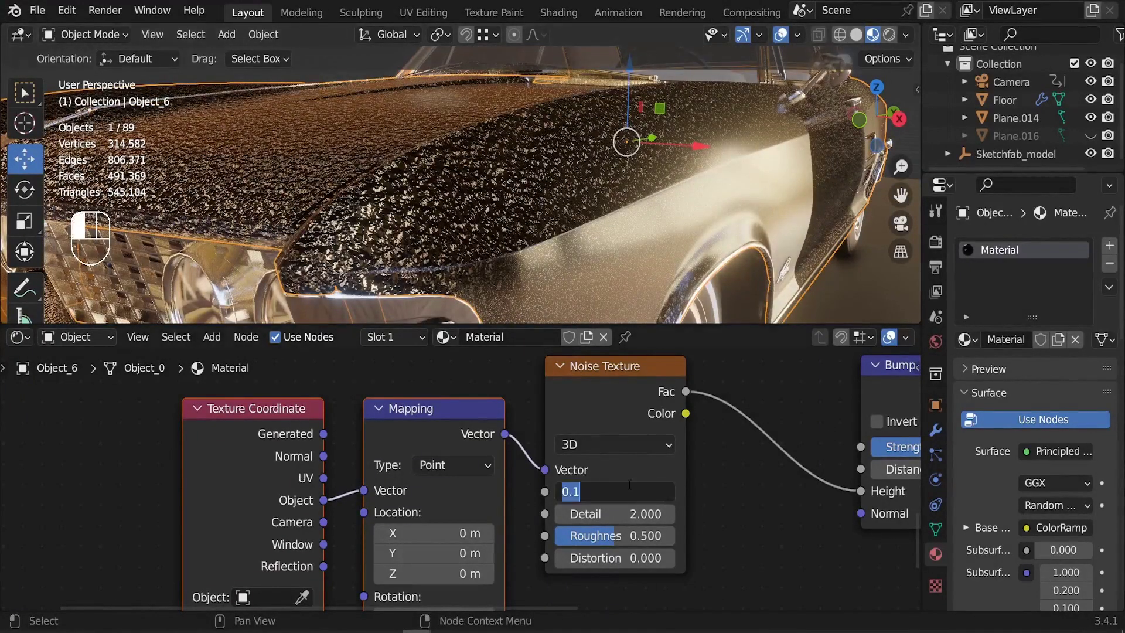
click(630, 485)
key(Return)
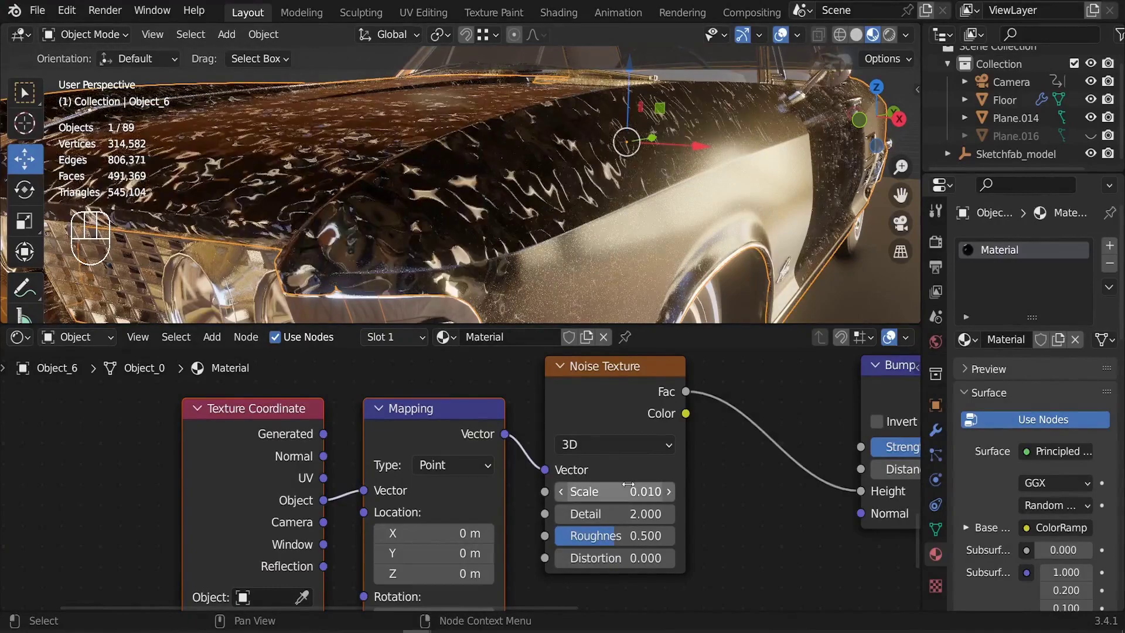
click(624, 513)
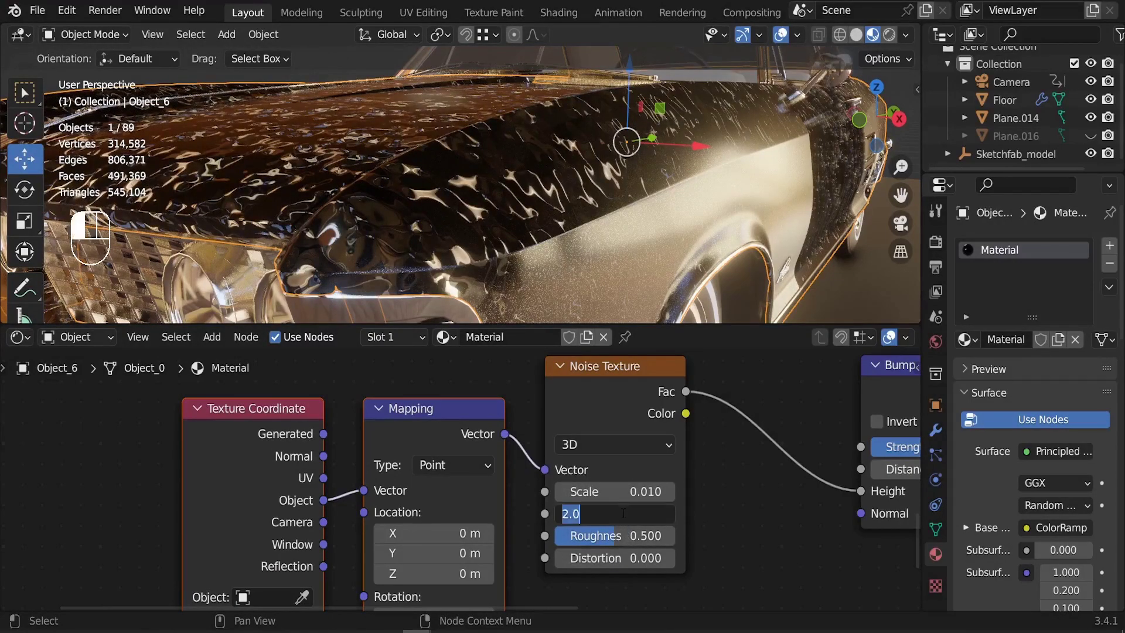
text(0)
key(Return)
- Set the Bump node's Strength to 0.1 and its Distance to 0.01
middle_drag(725, 457, 413, 477)
scroll(567, 490, up, 3)
click(603, 470)
click(497, 475)
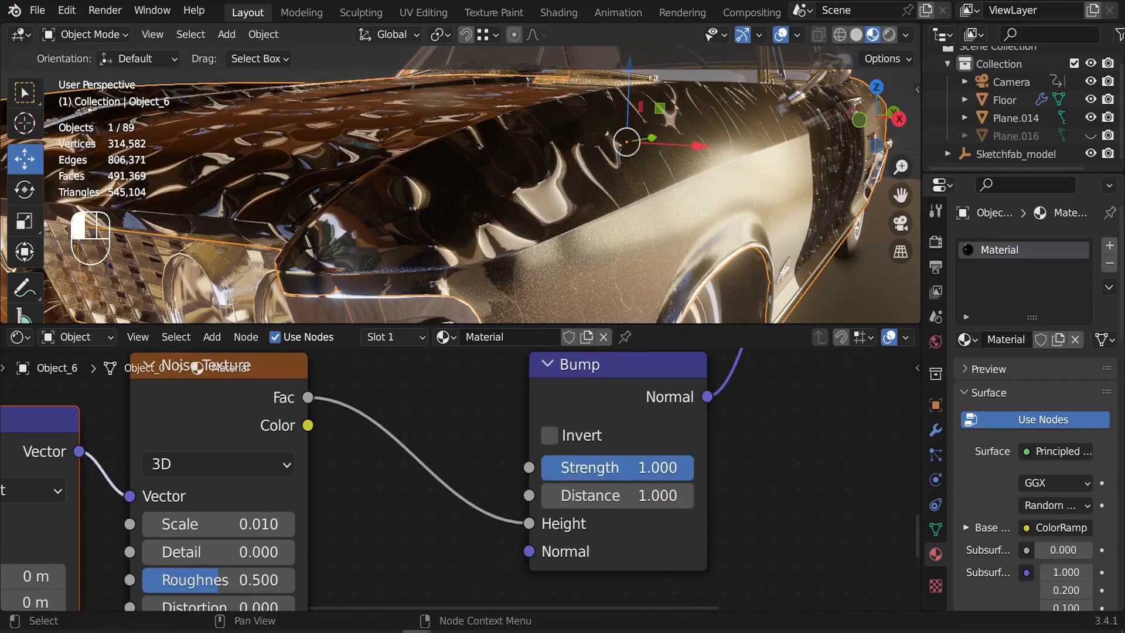
click(580, 474)
text(0.1)
key(Return)
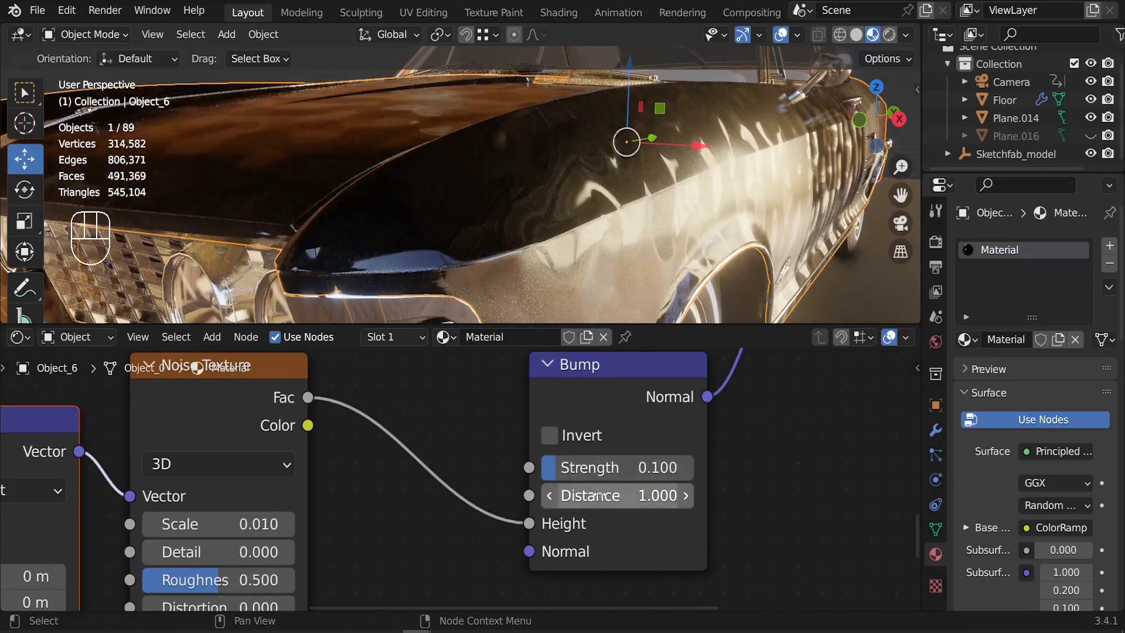
click(601, 495)
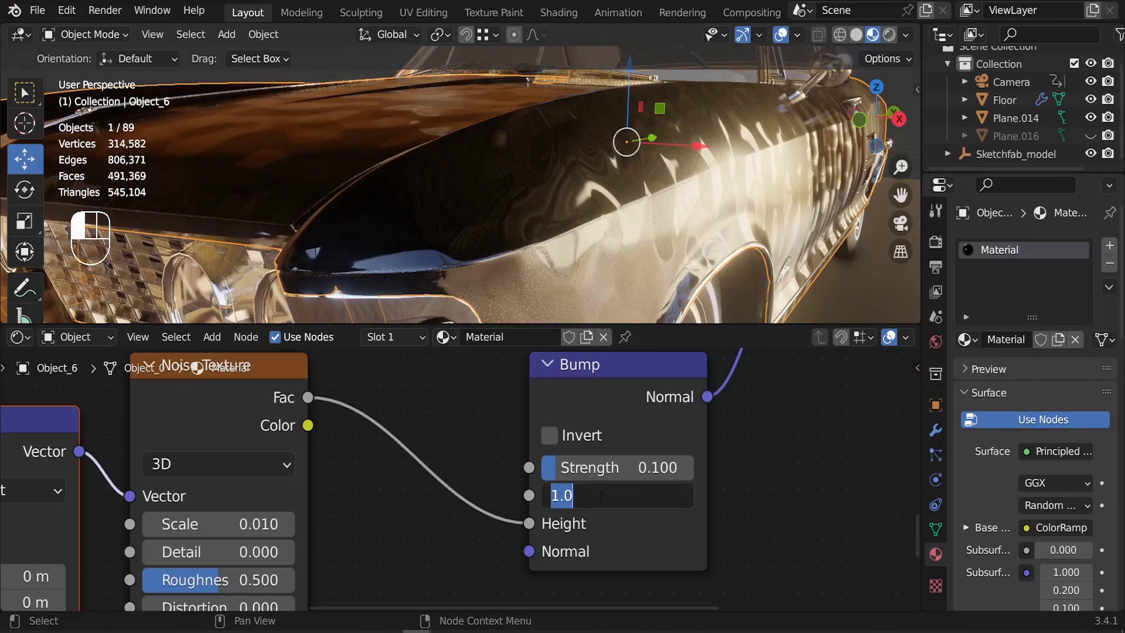
text(0.0)
key(Return)
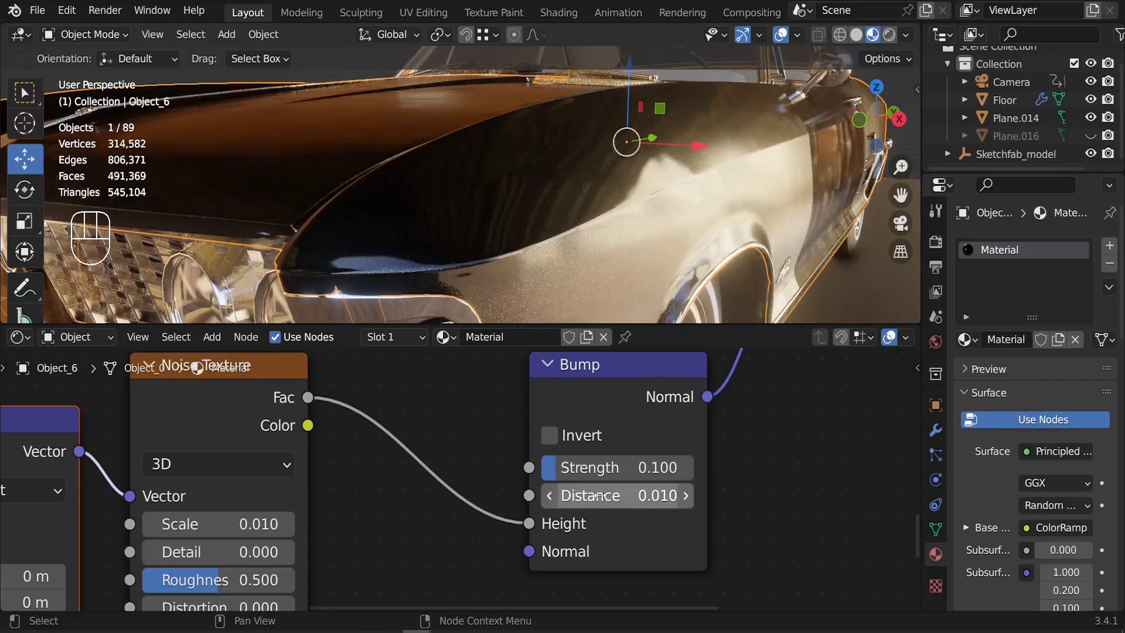
- Maximize the 3D viewport and examine the paint on the car's front and side
middle_drag(709, 175, 630, 220)
scroll(582, 209, down, 4)
key(ctrl+space)
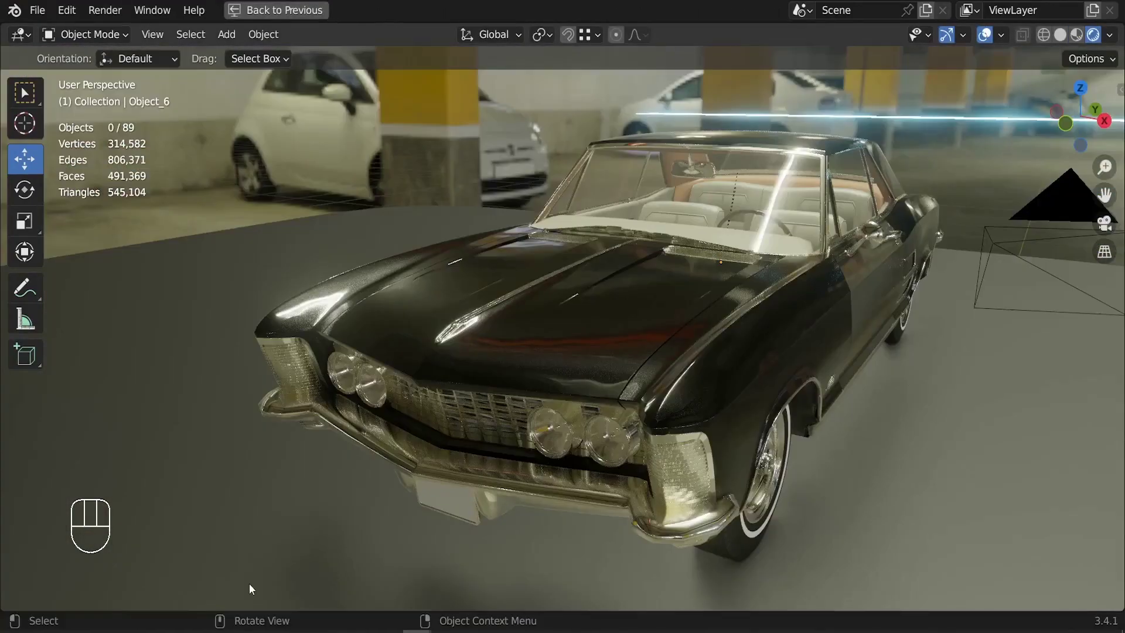
shift+middle_drag(460, 551, 568, 377)
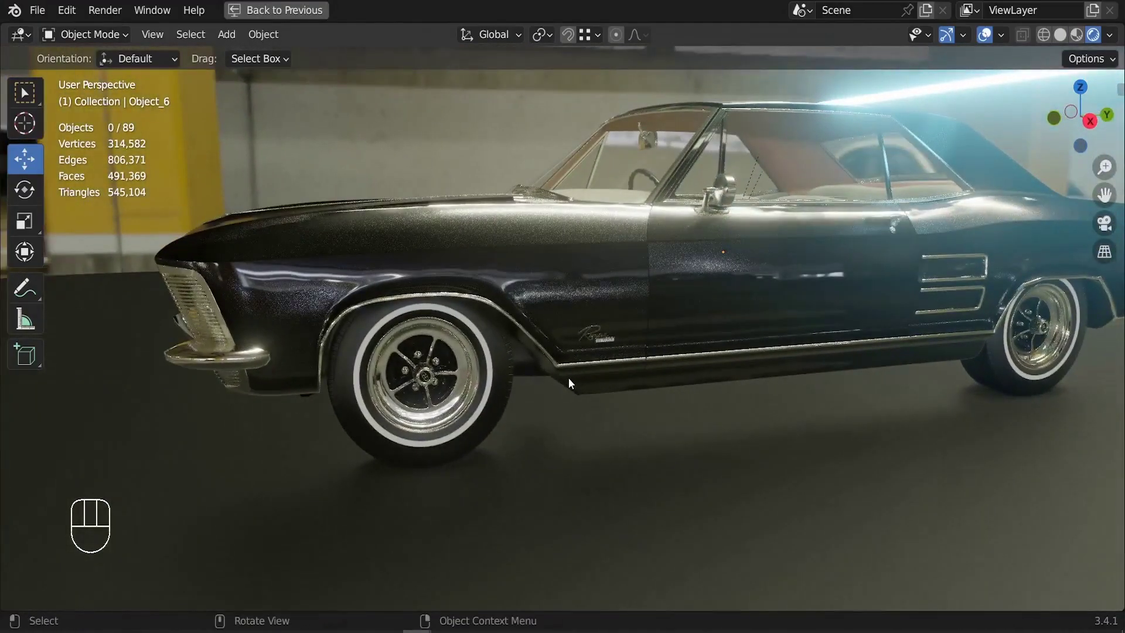